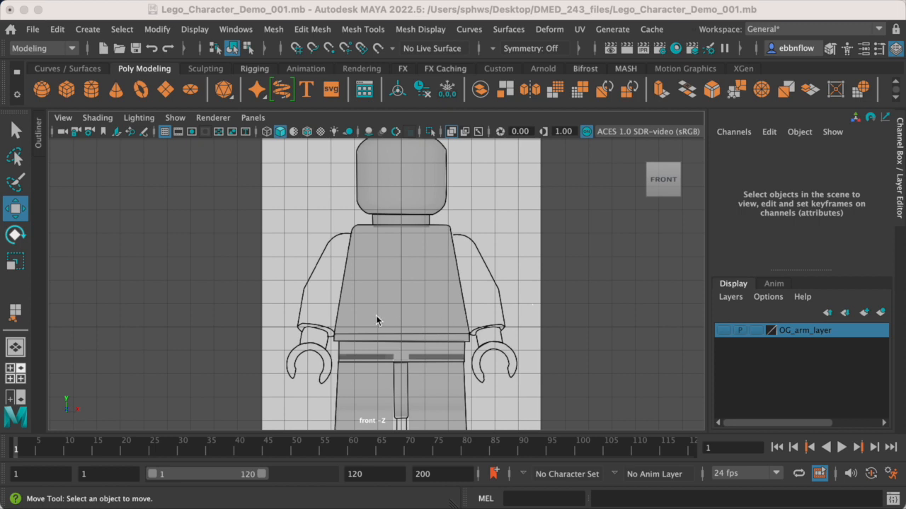
Show OG_arm_layer to examine the finished arm in the front, side and perspective views, and hide the layer again
click(725, 331)
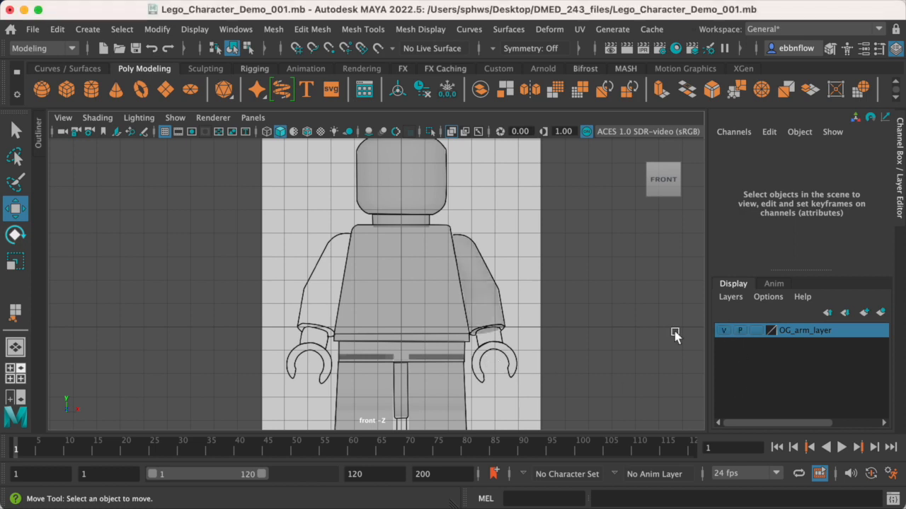
key(space)
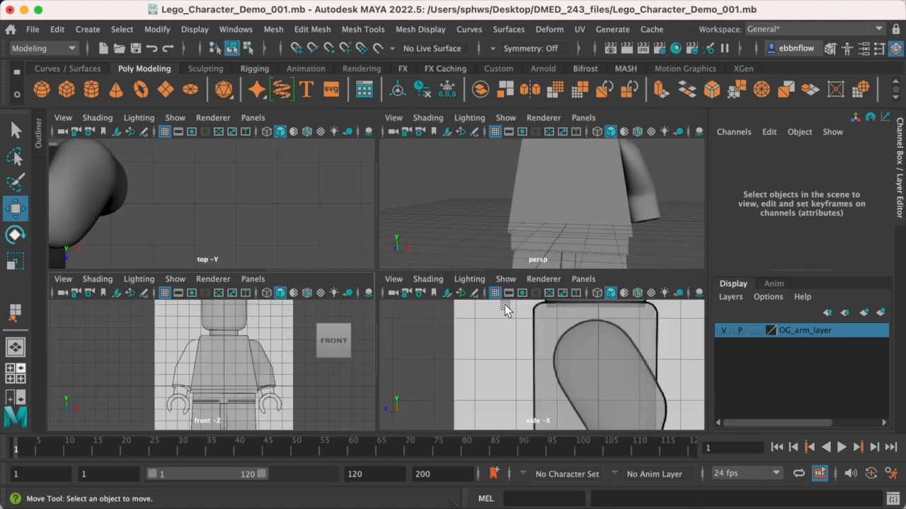
key(space)
scroll(570, 362, down, 10)
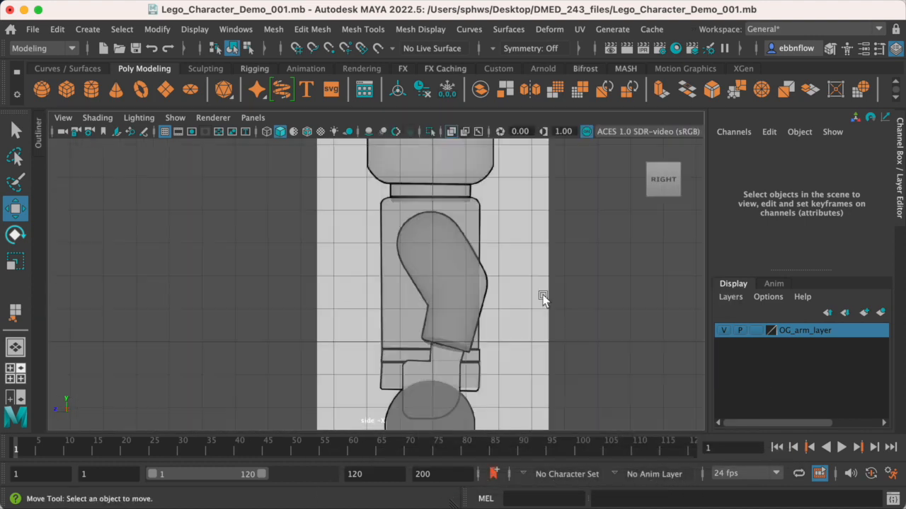
scroll(468, 311, up, 3)
alt+drag(462, 310, 486, 316)
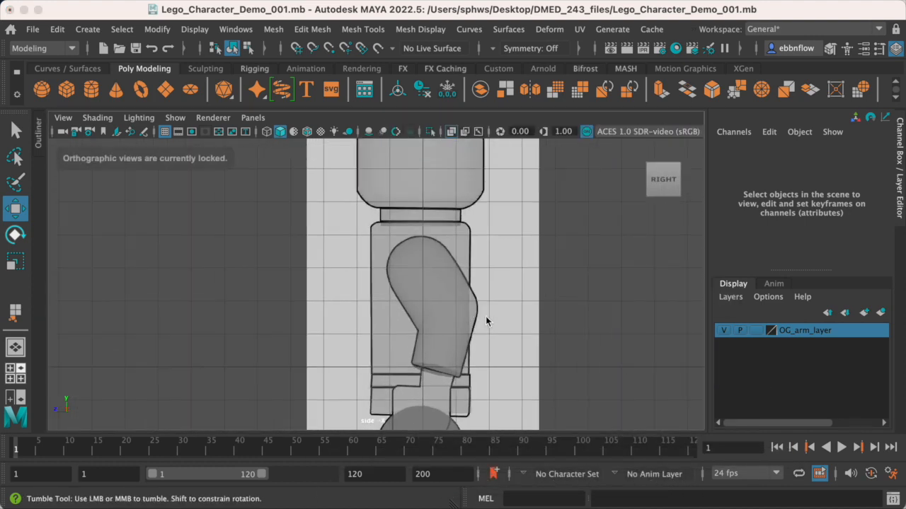
key(space)
key(space)
alt+drag(598, 210, 500, 276)
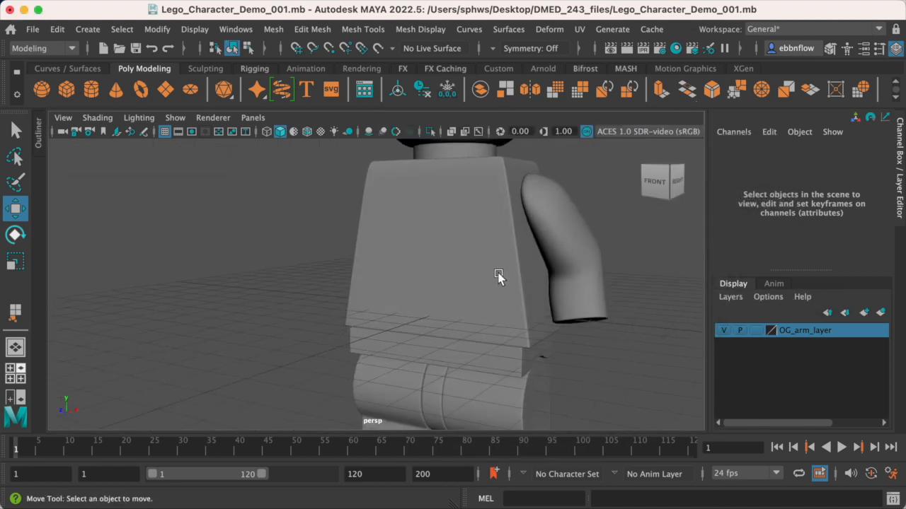
key(space)
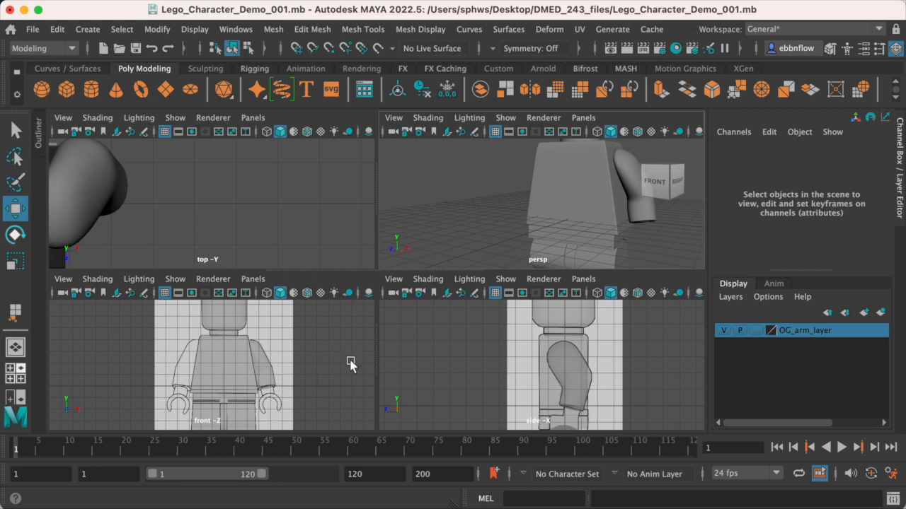
click(724, 331)
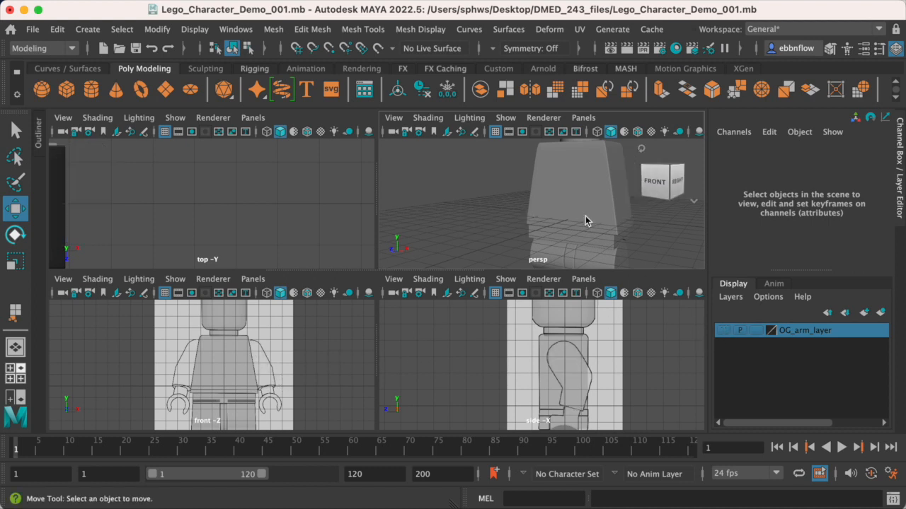
Open the creation options for a polygon cube and reset them to their defaults
key(space)
scroll(508, 224, down, 3)
alt+drag(429, 258, 343, 257)
alt+right_drag(342, 254, 386, 283)
alt+middle_drag(399, 268, 480, 282)
mouse_move(480, 280)
alt+mouse_down()
mouse_move(413, 259)
mouse_move(474, 293)
alt+mouse_up()
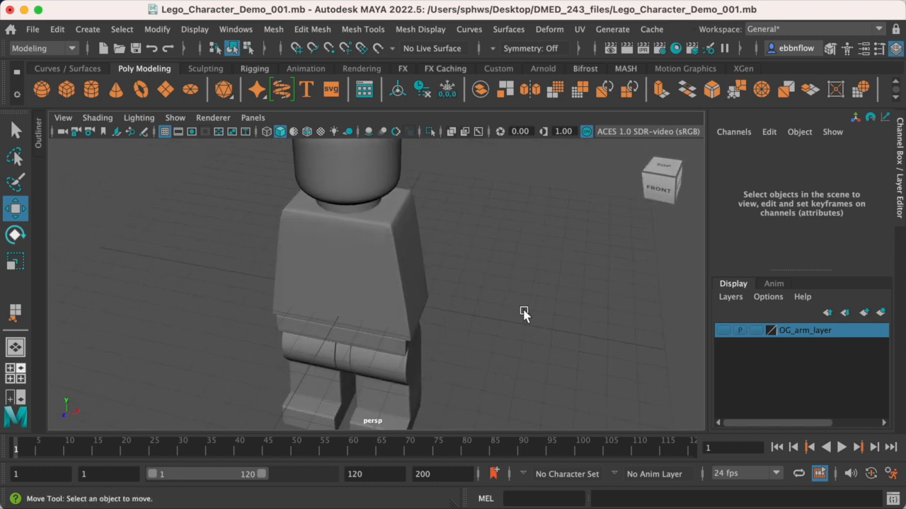
click(88, 29)
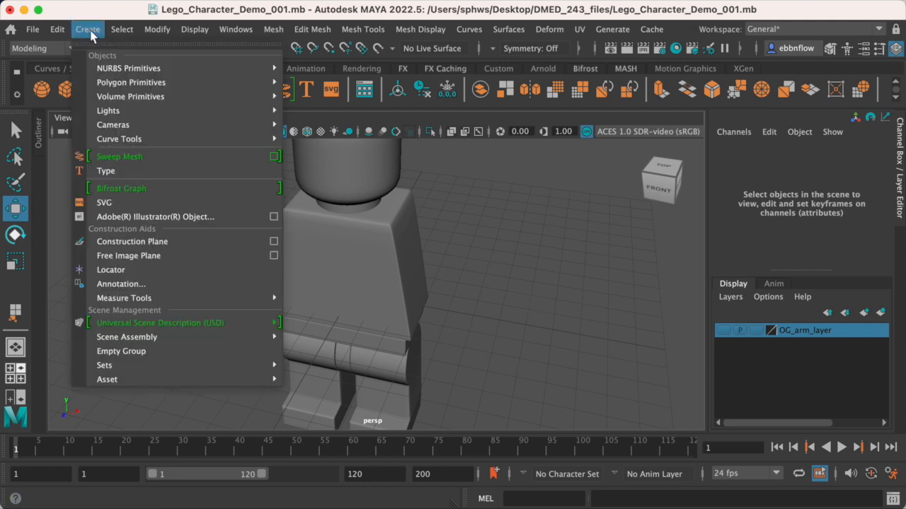
mouse_move(96, 84)
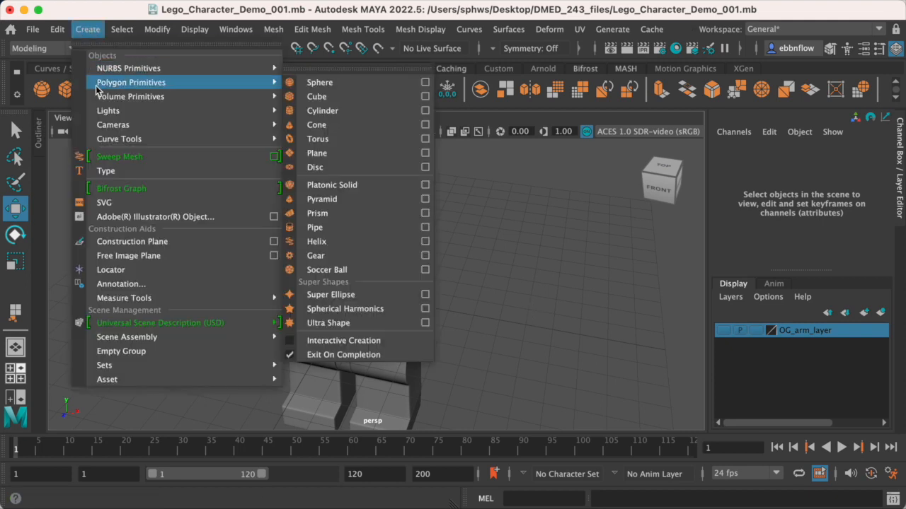
click(424, 97)
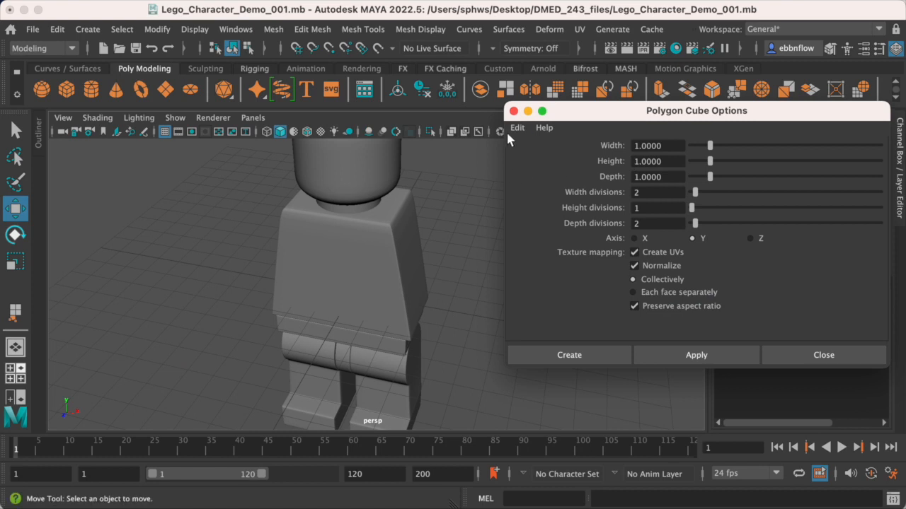
click(516, 128)
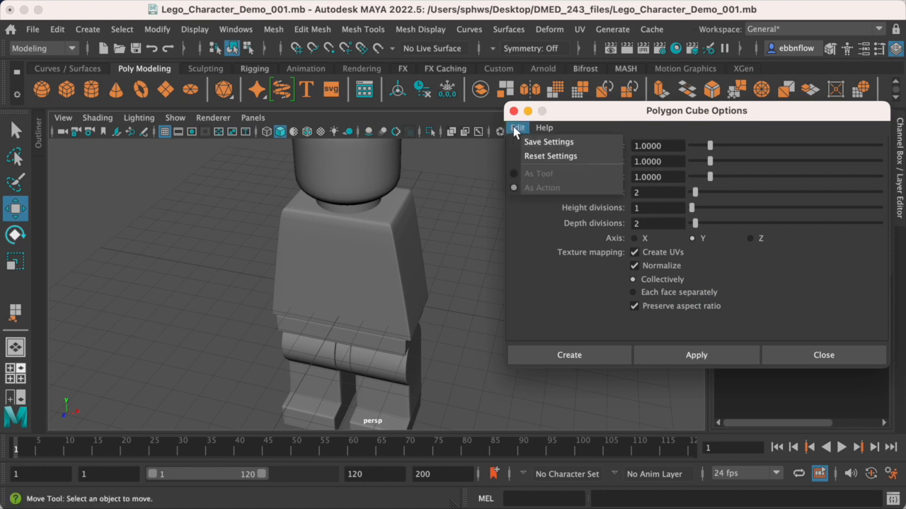
click(566, 163)
drag(614, 113, 593, 103)
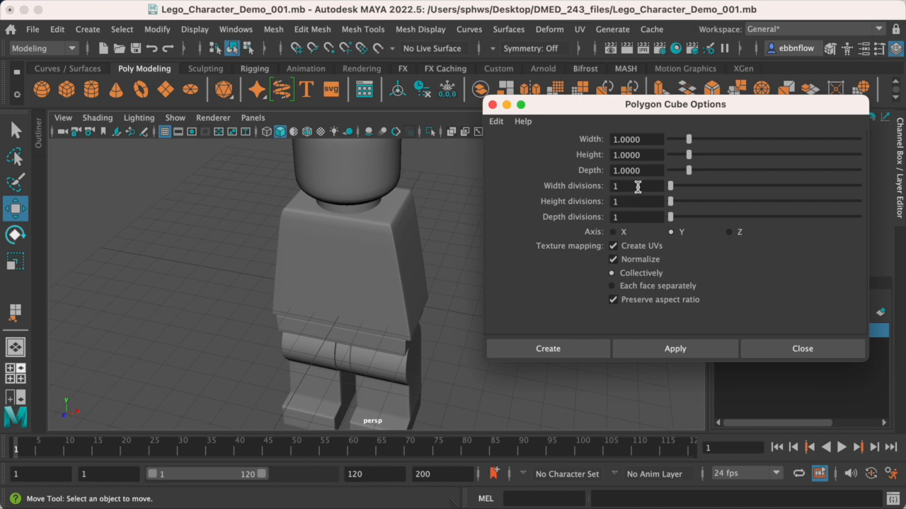
Create a polygon cube with 2 width divisions, 1 height division and 2 depth divisions
drag(638, 186, 609, 186)
drag(633, 220, 595, 216)
text(2)
click(567, 348)
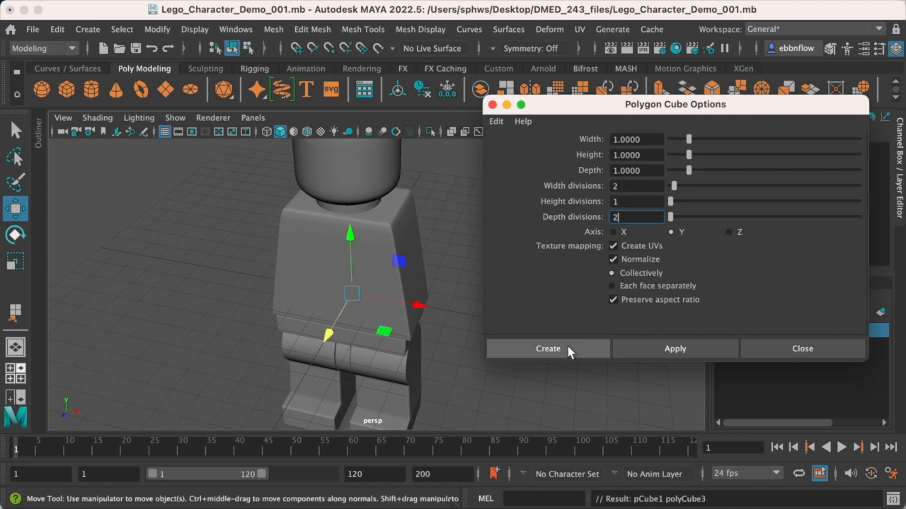
Move the new cube out of the body along X to about 6.9
alt+middle_drag(441, 318, 377, 207)
scroll(398, 255, down, 3)
alt+drag(400, 256, 400, 261)
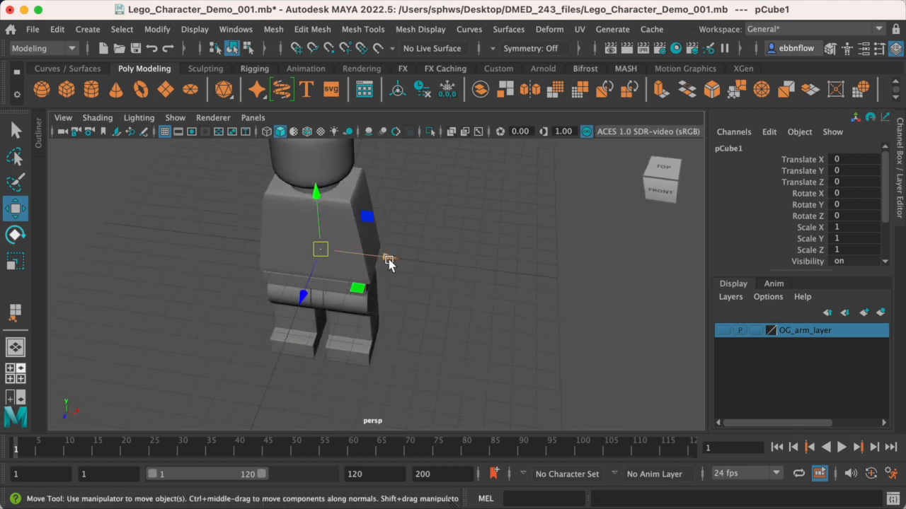
drag(391, 259, 481, 289)
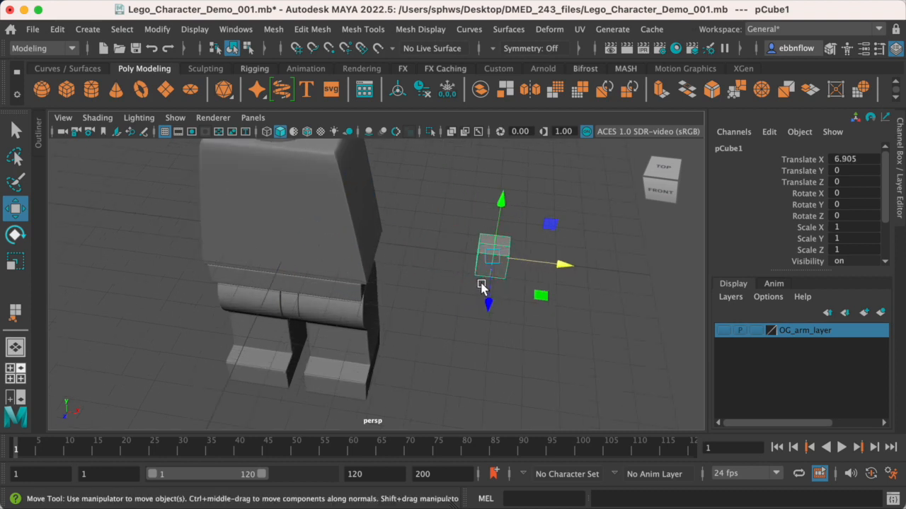
In the top view, scale the cube's middle row of vertices outward along X so both sides come to a point
alt+drag(431, 259, 365, 290)
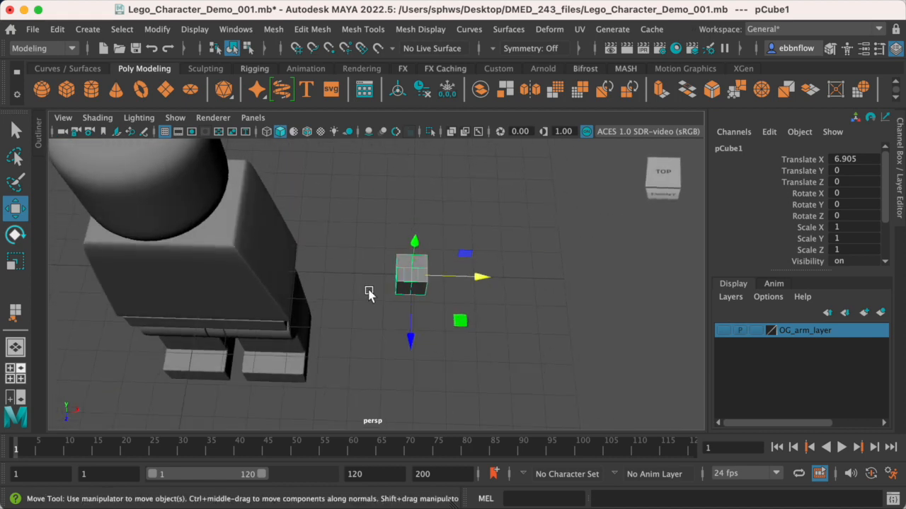
scroll(467, 303, up, 3)
alt+drag(447, 293, 416, 305)
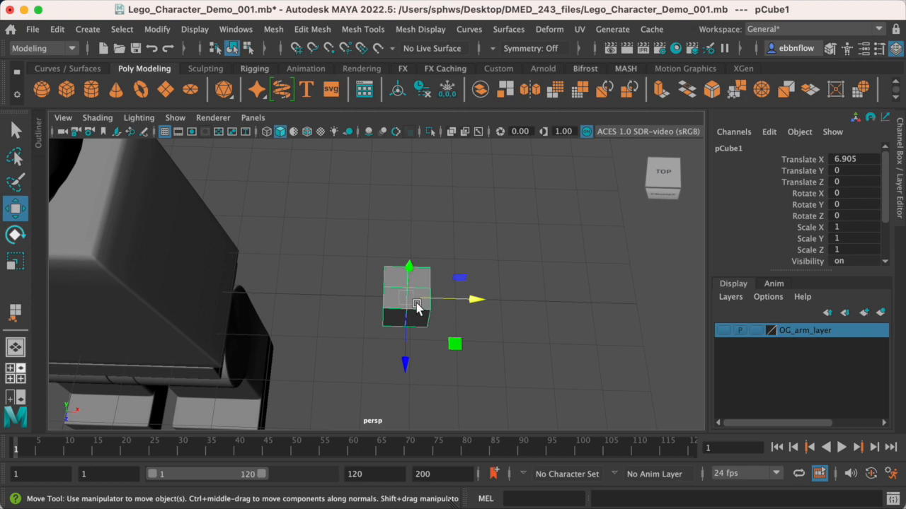
key(space)
key(space)
scroll(439, 244, up, 2)
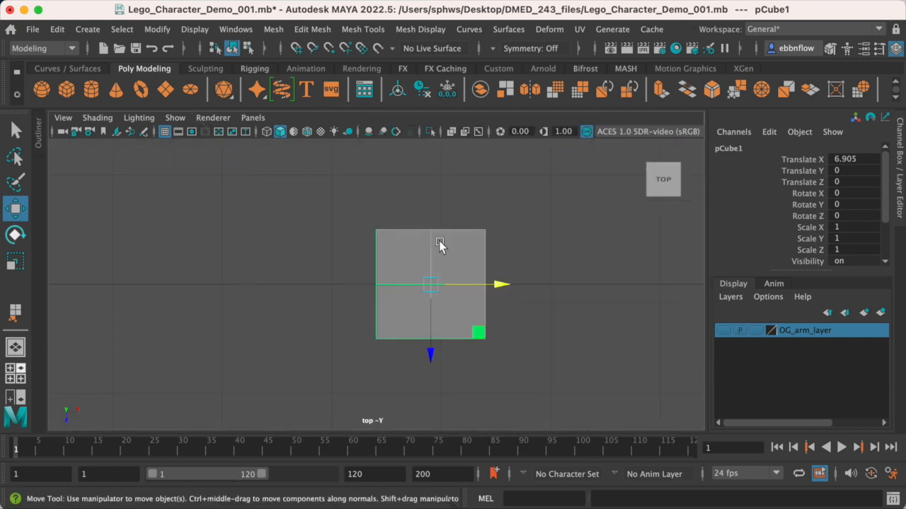
scroll(439, 245, up, 1)
right_drag(479, 253, 410, 213)
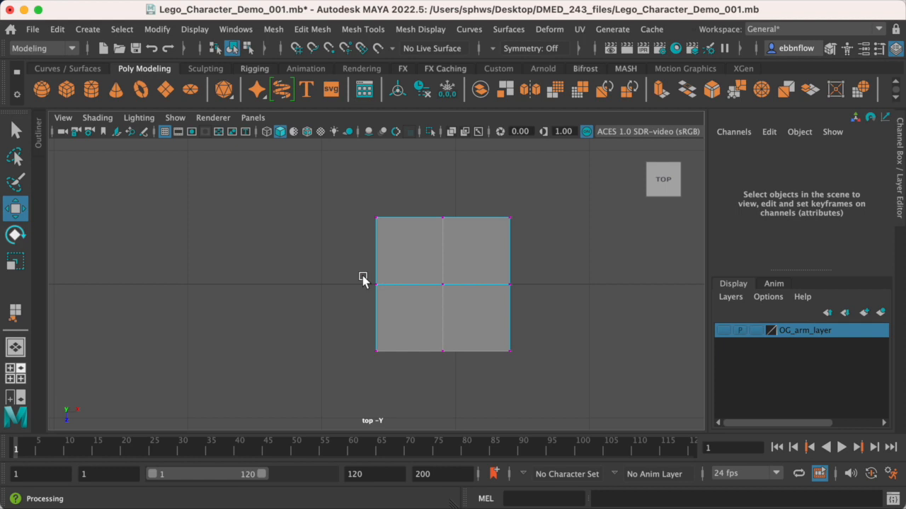
drag(328, 259, 578, 299)
right_drag(471, 246, 405, 214)
drag(325, 259, 553, 298)
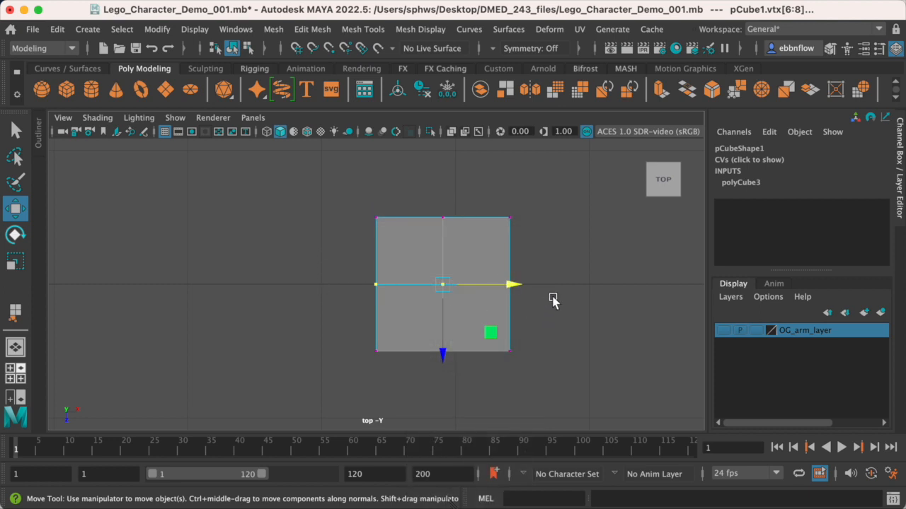
key(r)
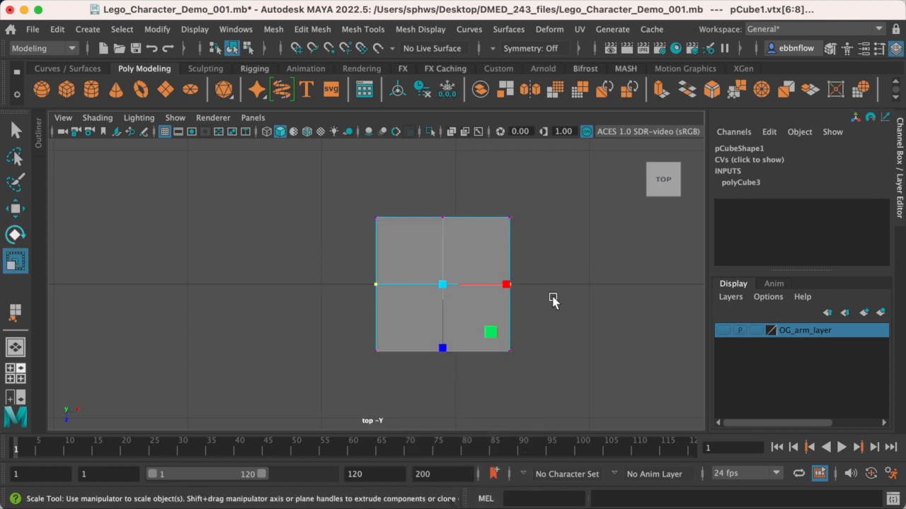
drag(505, 285, 525, 285)
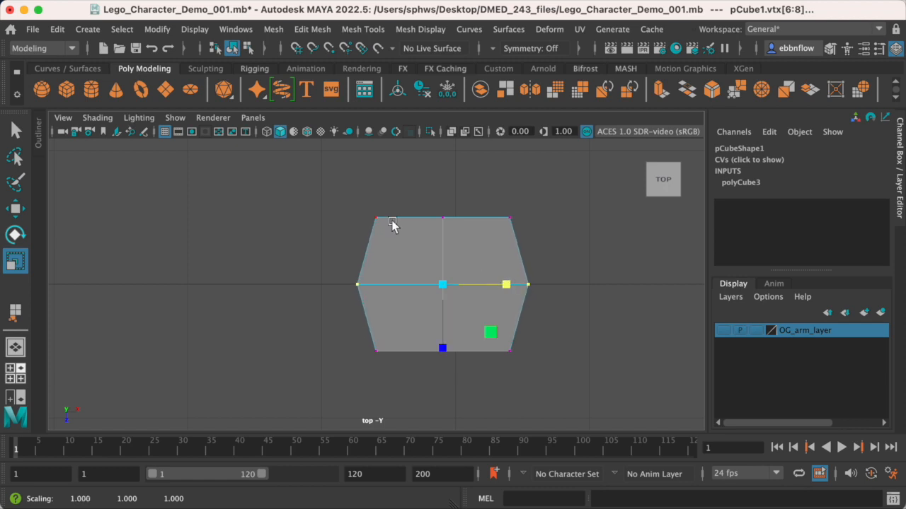
Scale the cube's middle column of vertices outward along Z to give it an octagonal outline from above
drag(421, 168, 469, 379)
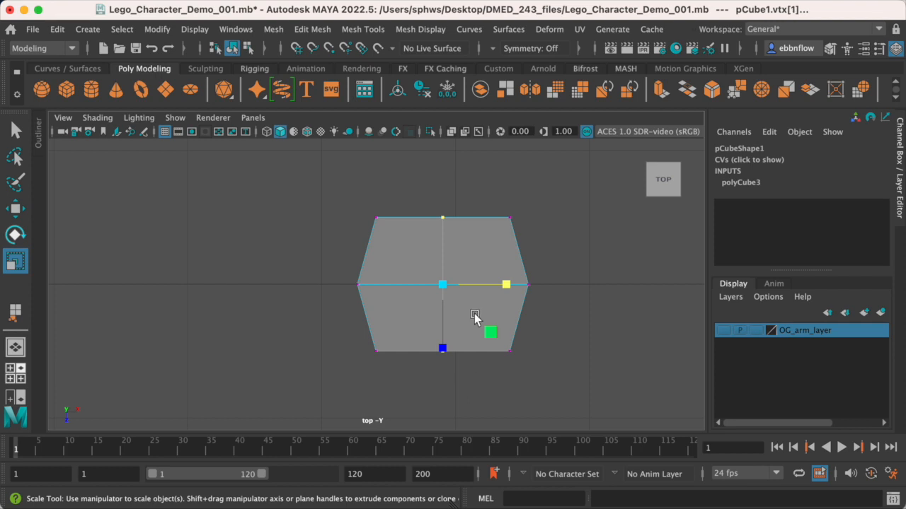
drag(316, 253, 600, 313)
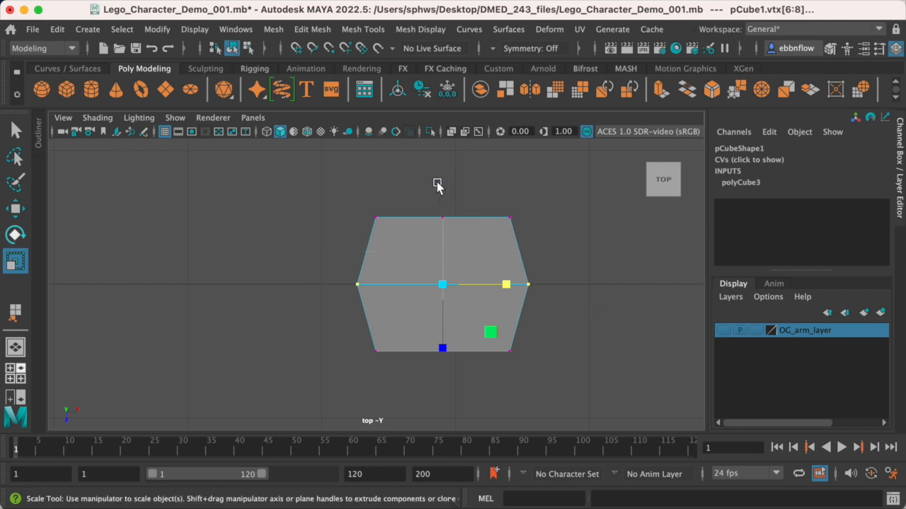
drag(426, 185, 473, 408)
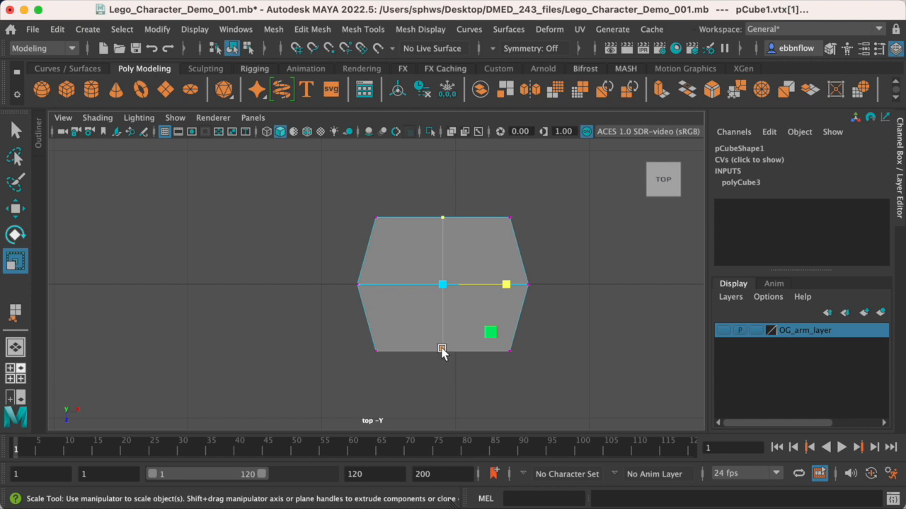
drag(441, 352, 442, 366)
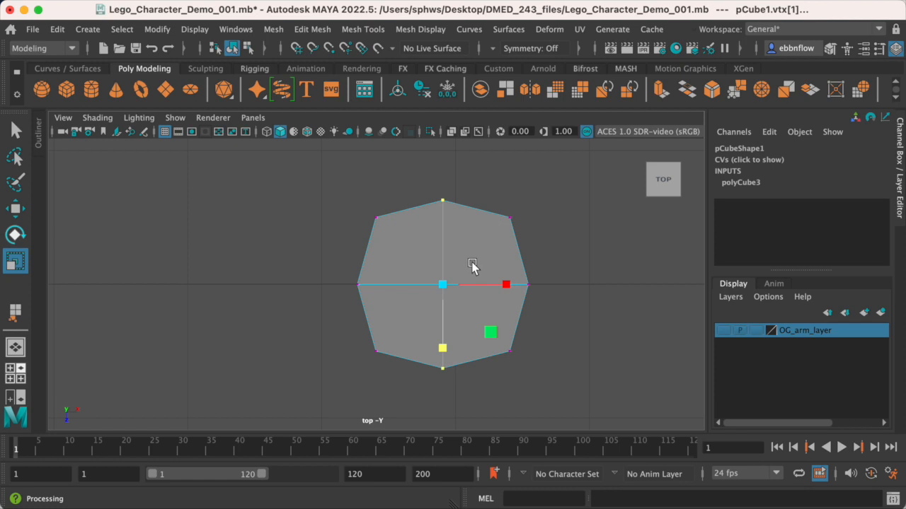
Return to object mode and rename the cube Lego_Left_Arm
right_drag(456, 216, 480, 192)
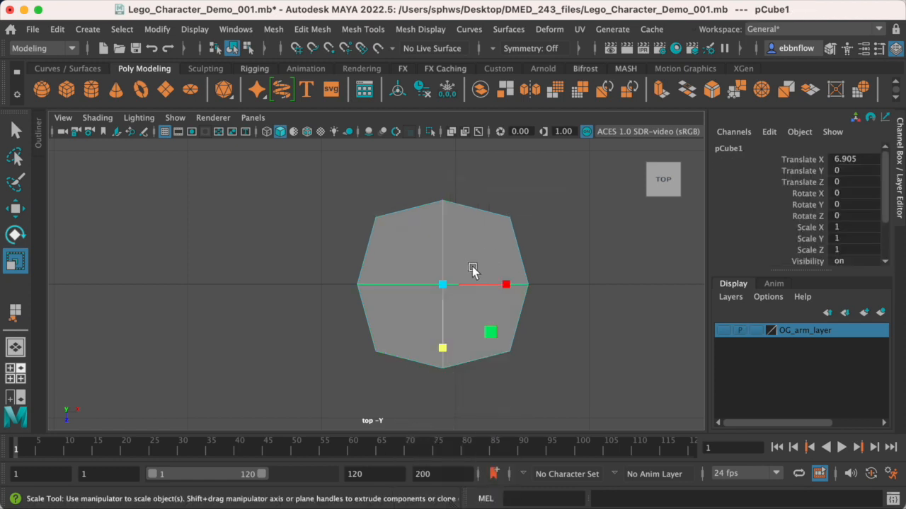
double_click(731, 149)
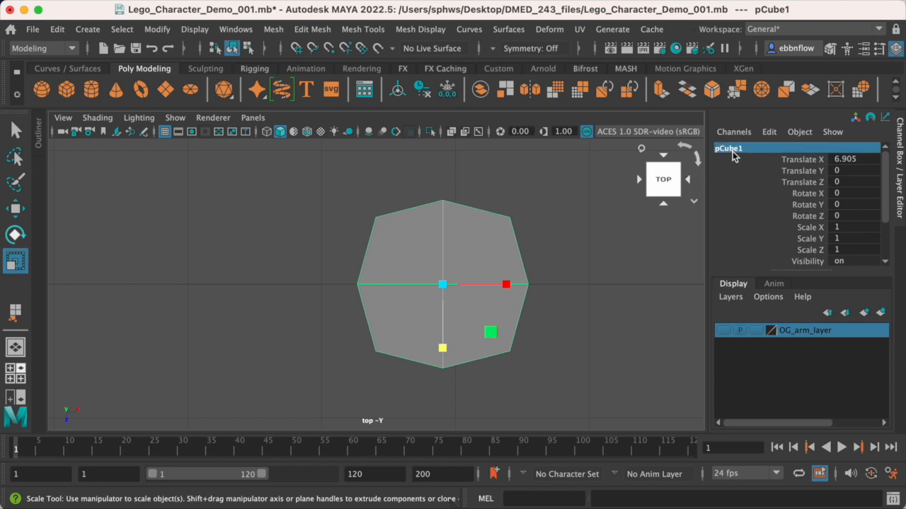
text(Lego Left)
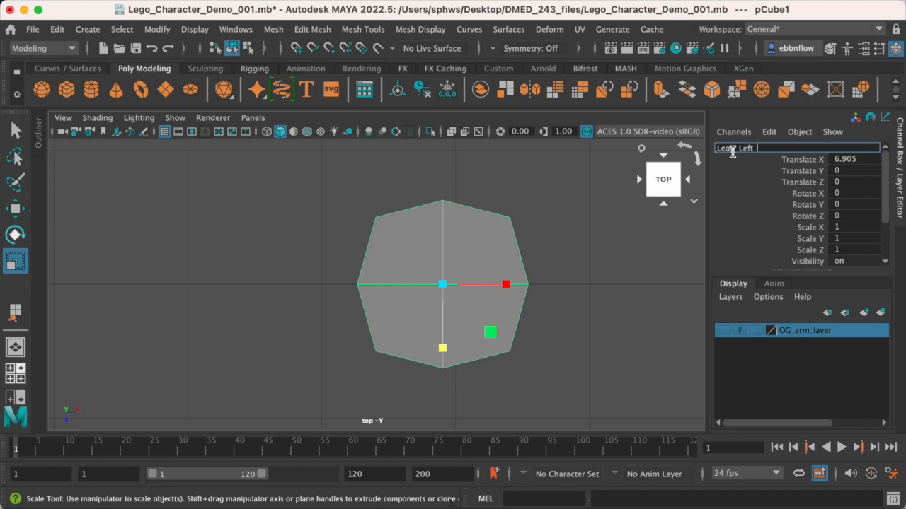
text(Arm)
key(Return)
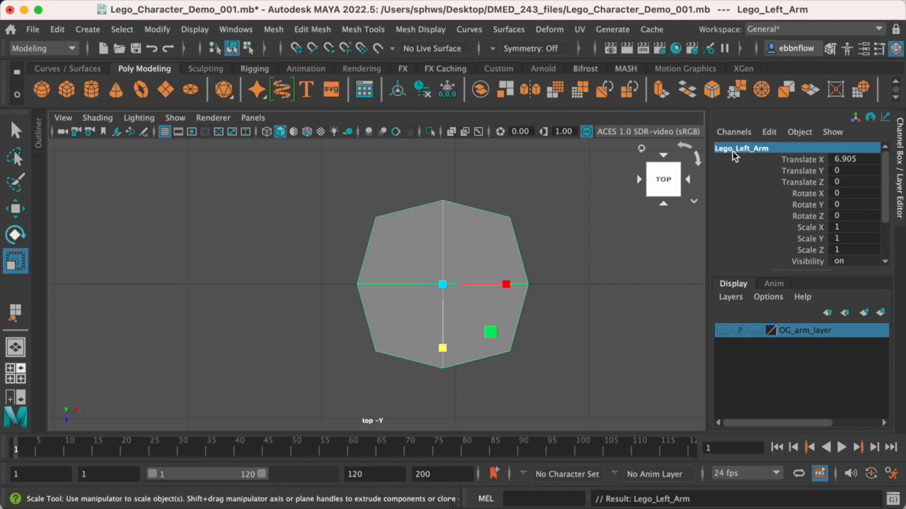
Compare the cube with the arm outline in the front and side reference drawings
key(space)
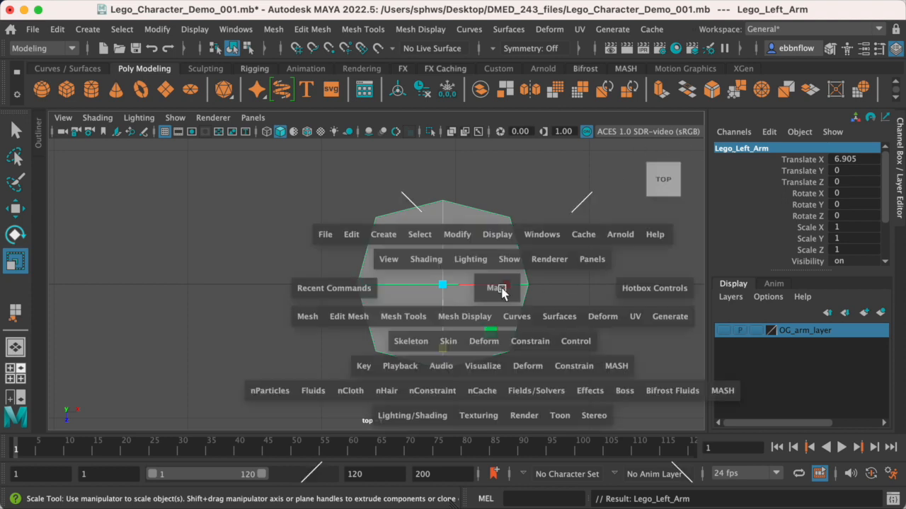
key(space)
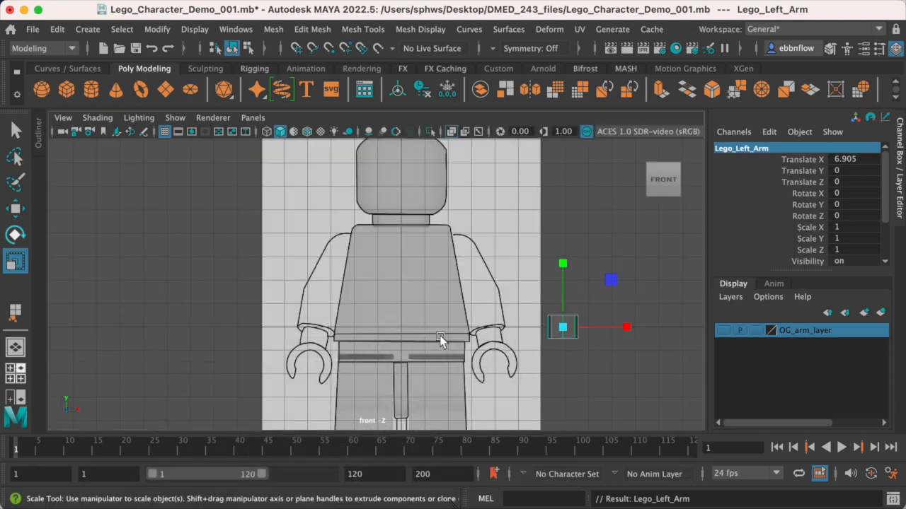
scroll(453, 335, up, 3)
scroll(528, 322, down, 2)
scroll(527, 323, down, 3)
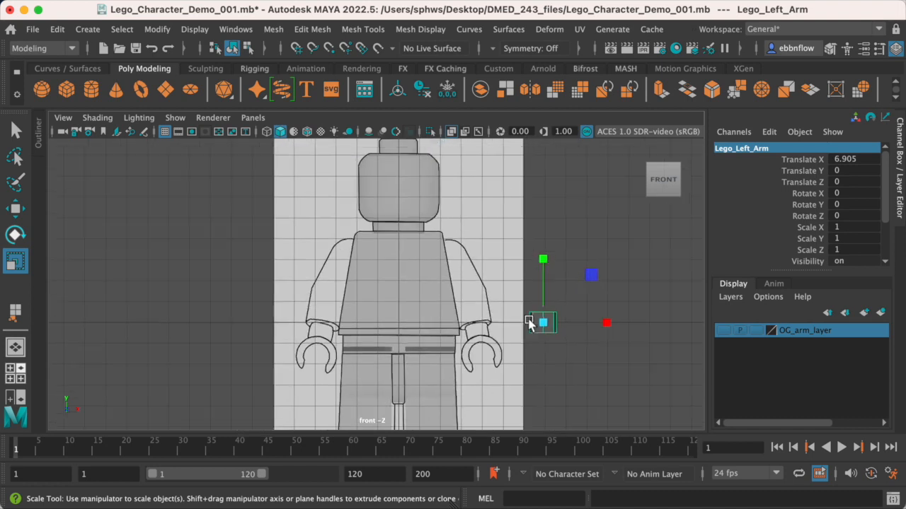
scroll(526, 323, up, 5)
alt+middle_drag(546, 327, 397, 304)
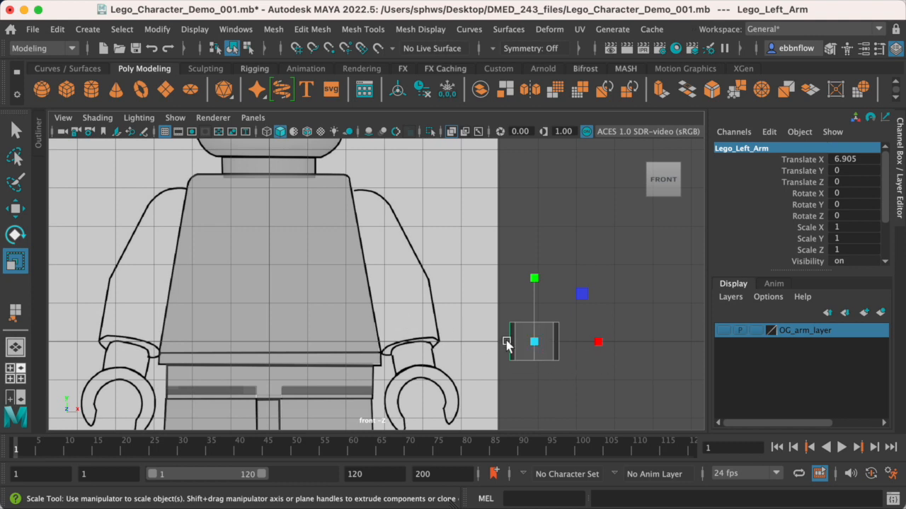
key(space)
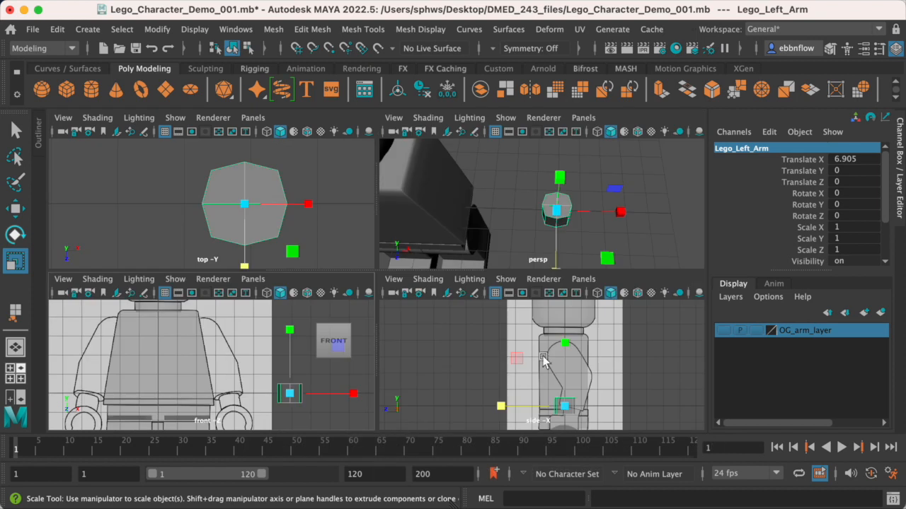
key(space)
alt+middle_drag(470, 379, 481, 343)
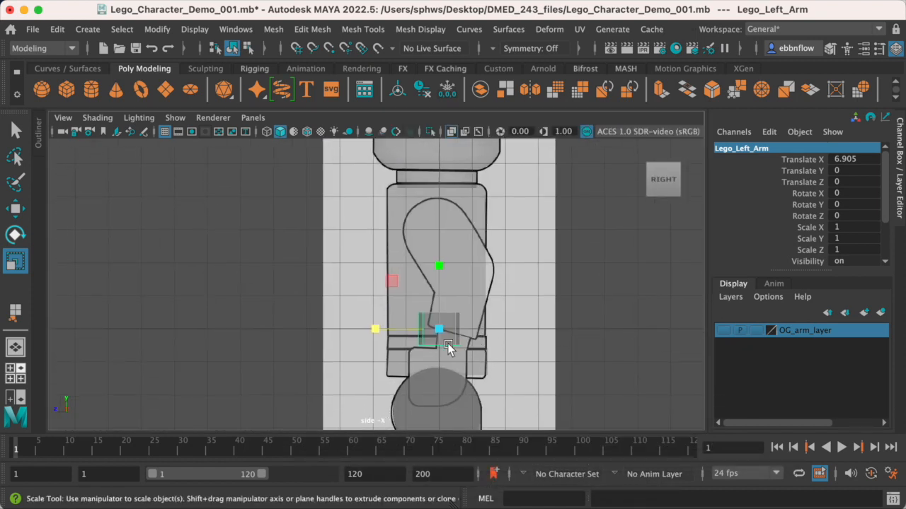
In the front view, move the cube onto the lower end of the drawn arm, at about X 3.618 and Y 0.169
key(space)
key(space)
alt+right_drag(329, 353, 429, 354)
alt+middle_drag(415, 308, 360, 287)
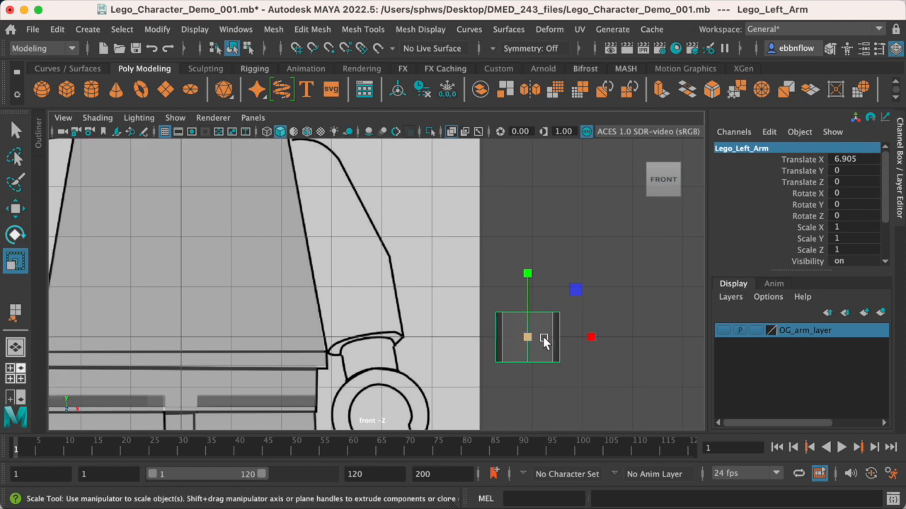
key(w)
middle_drag(470, 316, 431, 301)
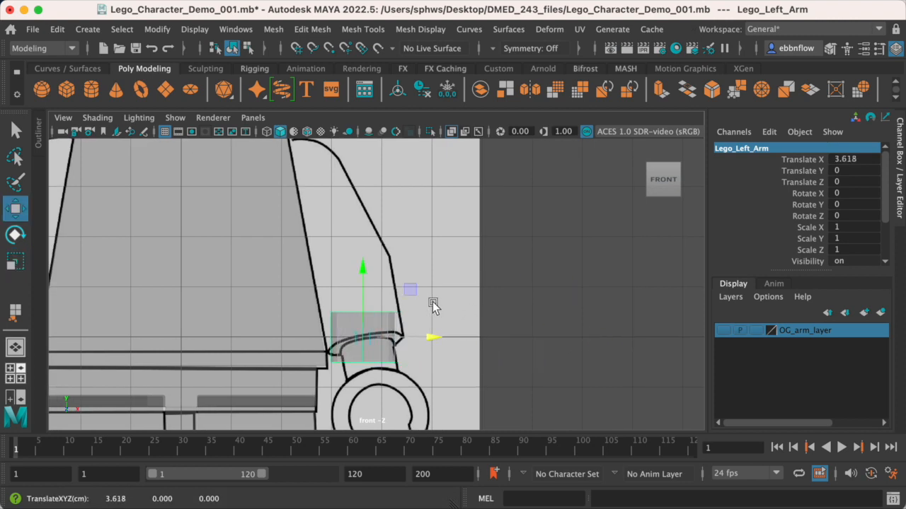
drag(367, 266, 366, 256)
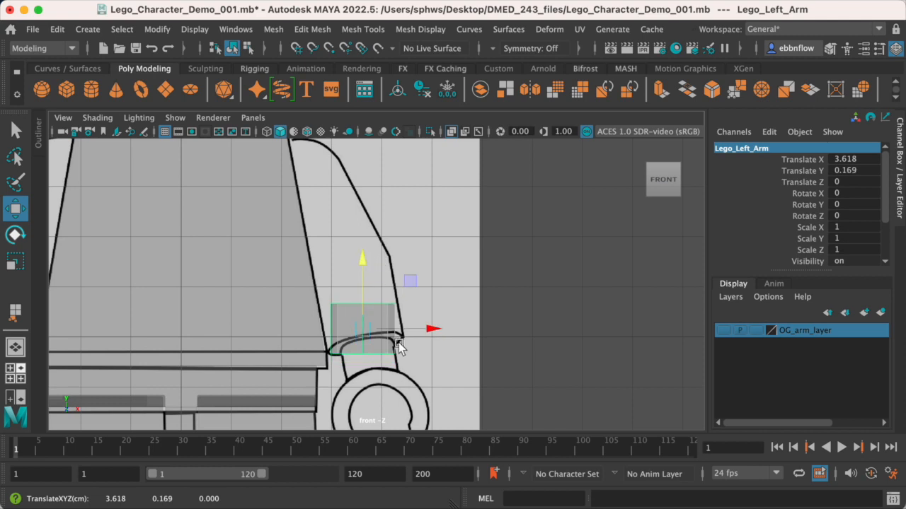
Rotate the cube to about 10.5 degrees in Z and -20.9 degrees in X to follow the arm's tilt
scroll(396, 341, up, 3)
alt+middle_drag(396, 335, 450, 319)
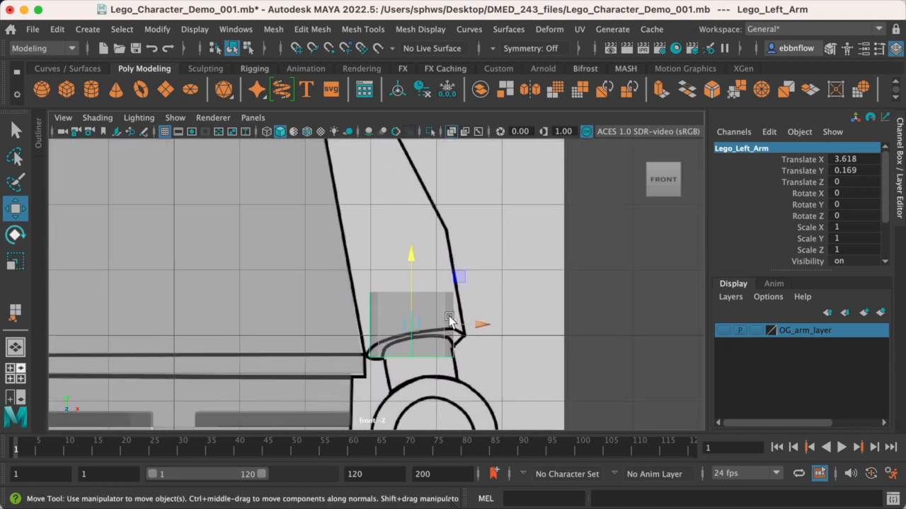
key(e)
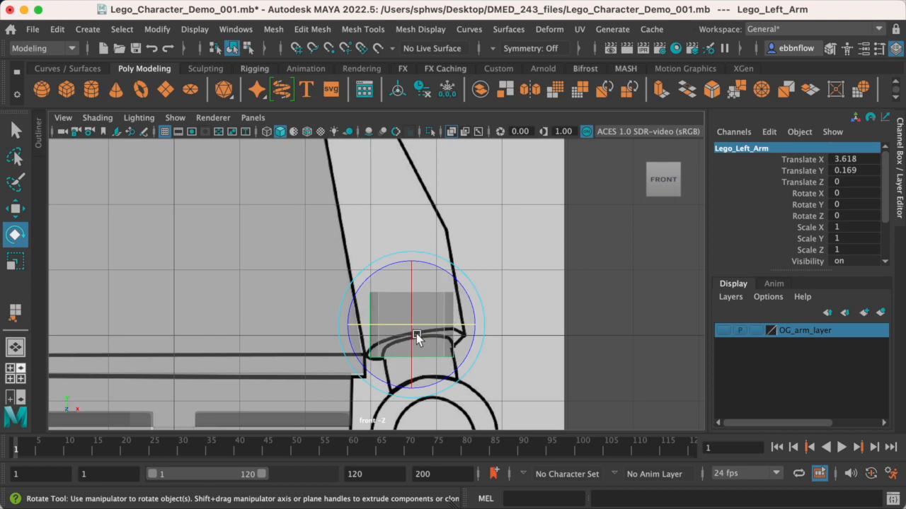
drag(470, 296, 463, 286)
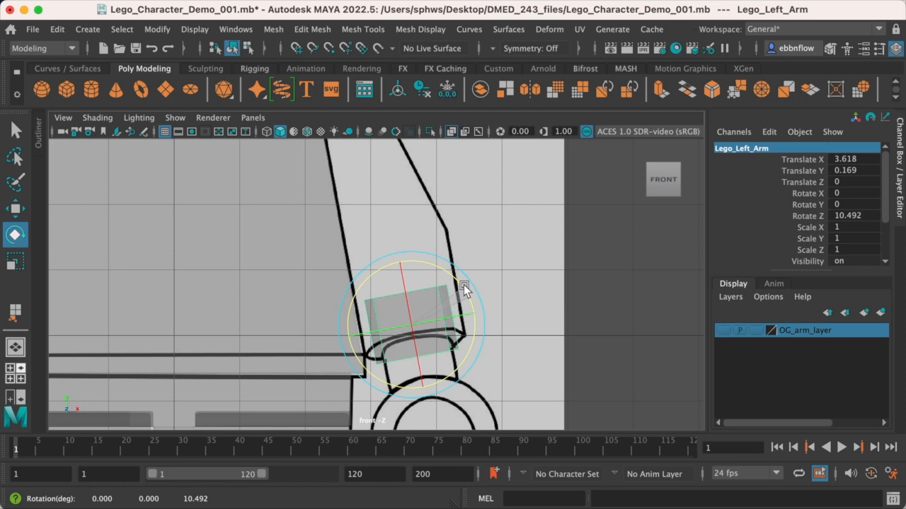
drag(464, 286, 464, 288)
drag(407, 302, 402, 281)
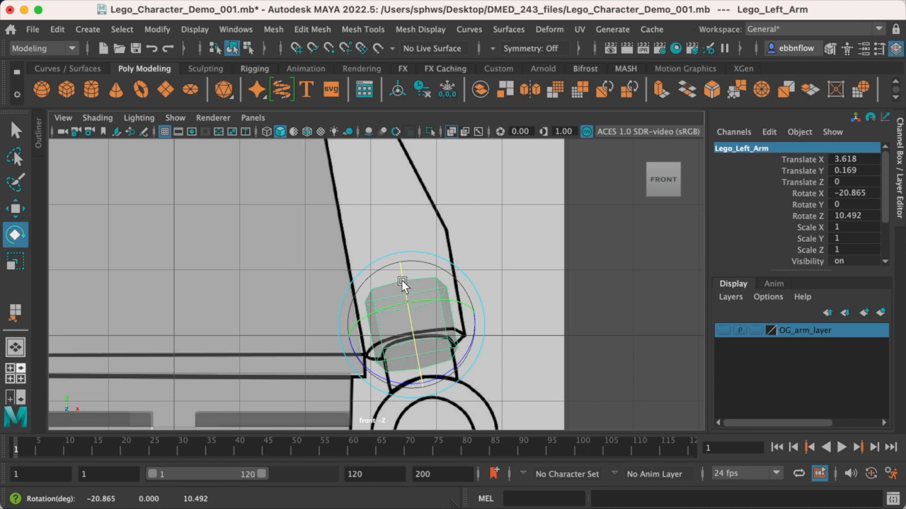
Shift the tilted cube to about X 3.565 and Y 0.32 so its lower end meets the drawn cuff
key(w)
drag(409, 257, 405, 246)
drag(485, 313, 474, 312)
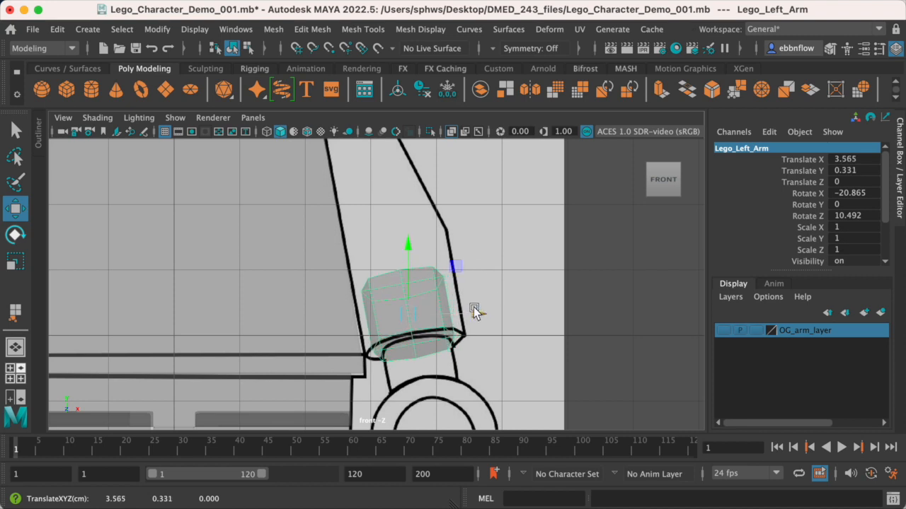
key(r)
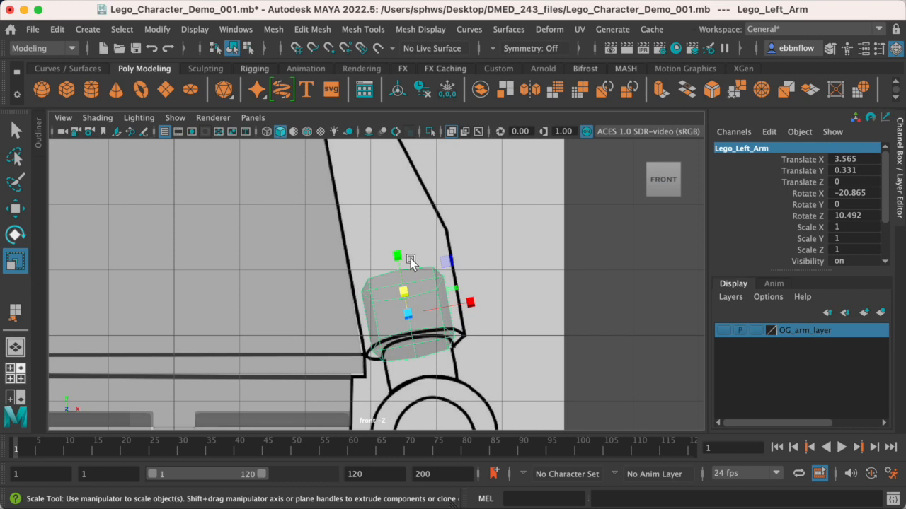
key(w)
drag(406, 258, 409, 249)
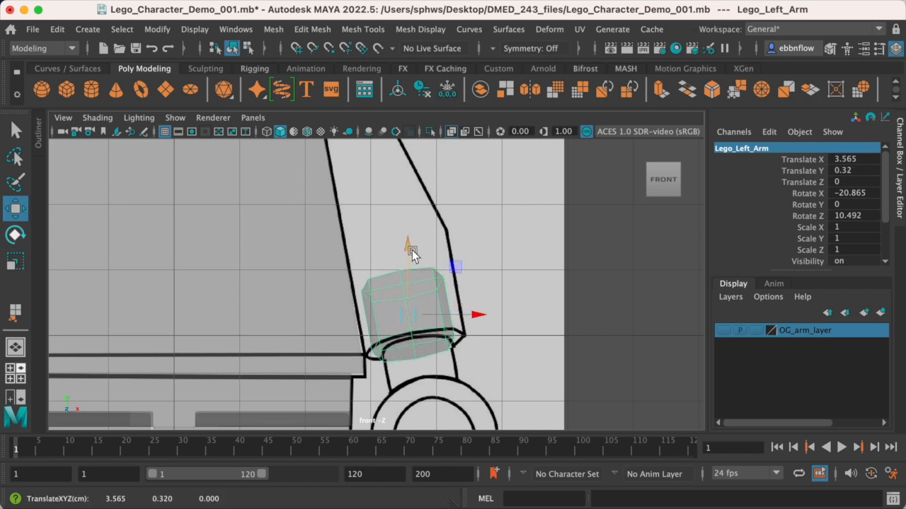
Widen the cube to a Scale X of about 1.225 and shift it to X 3.586 to fill the arm's drawn width
key(r)
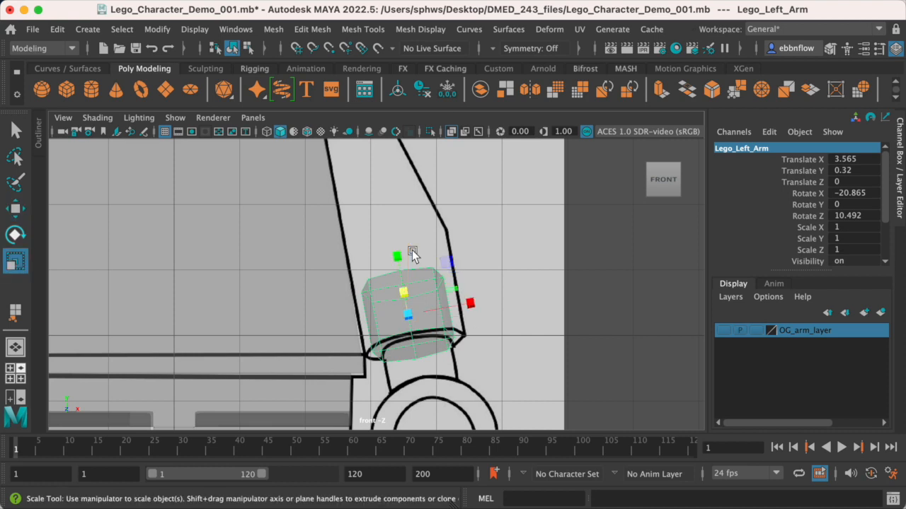
mouse_move(470, 305)
mouse_down()
mouse_move(483, 305)
mouse_move(479, 316)
mouse_up()
key(w)
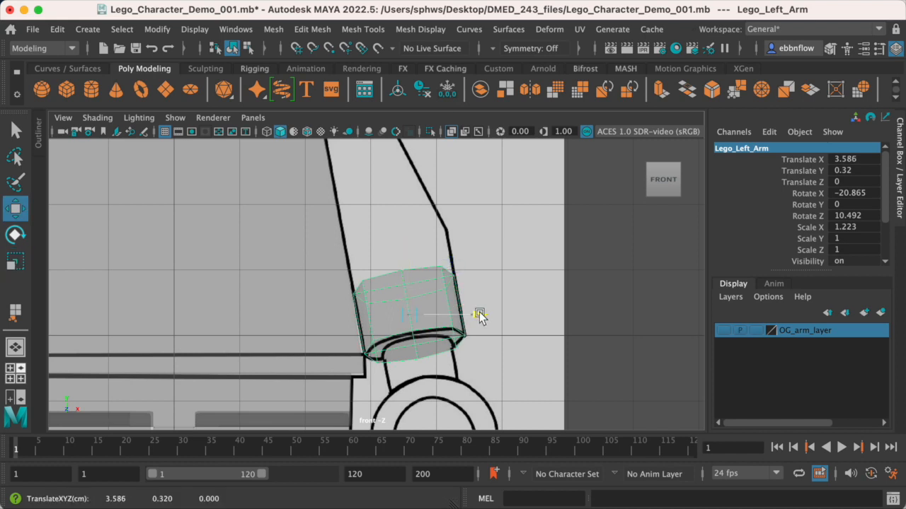
key(e)
key(r)
drag(476, 307, 475, 304)
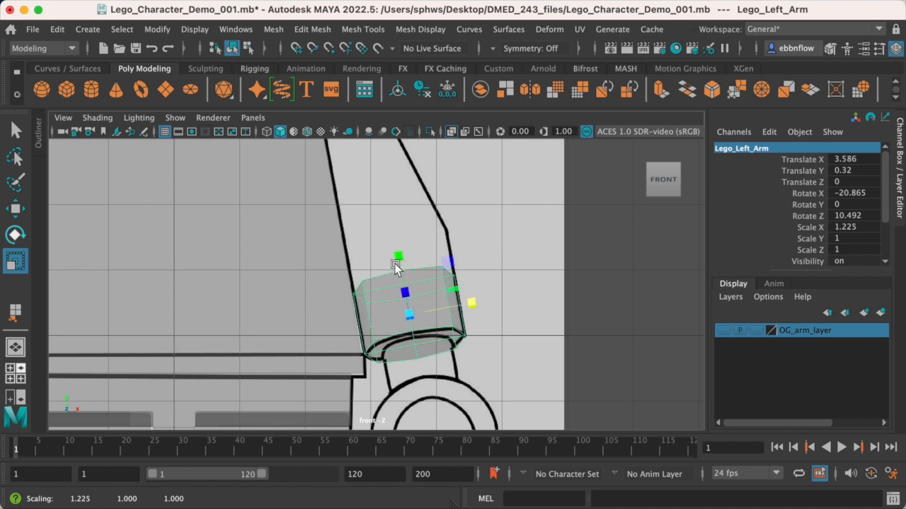
In the side view, move the cube to about Z -0.478 and adjust its X rotation to about -16.5 degrees
key(space)
key(space)
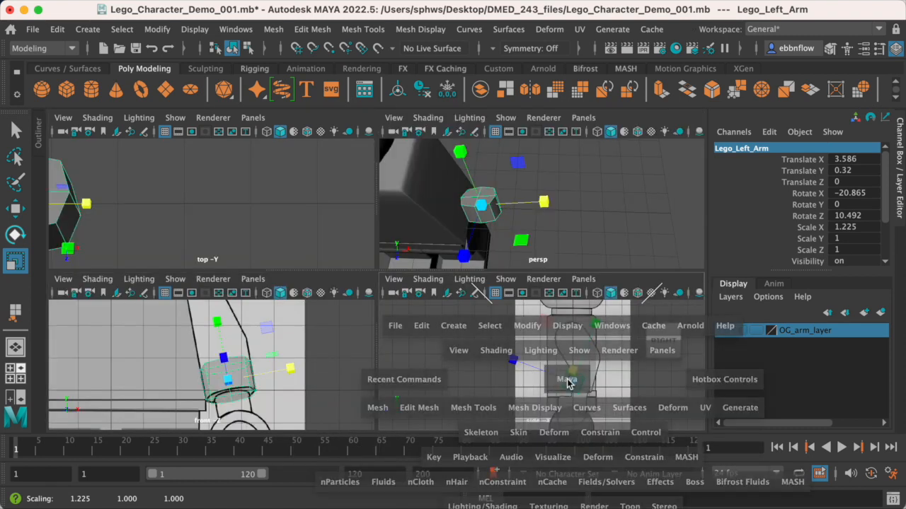
scroll(474, 377, up, 3)
alt+middle_drag(516, 365, 396, 330)
scroll(409, 313, up, 2)
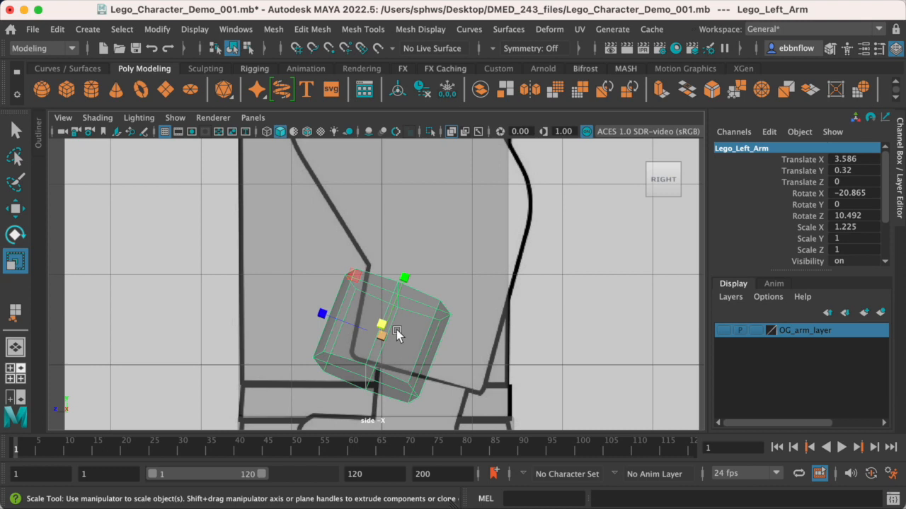
key(w)
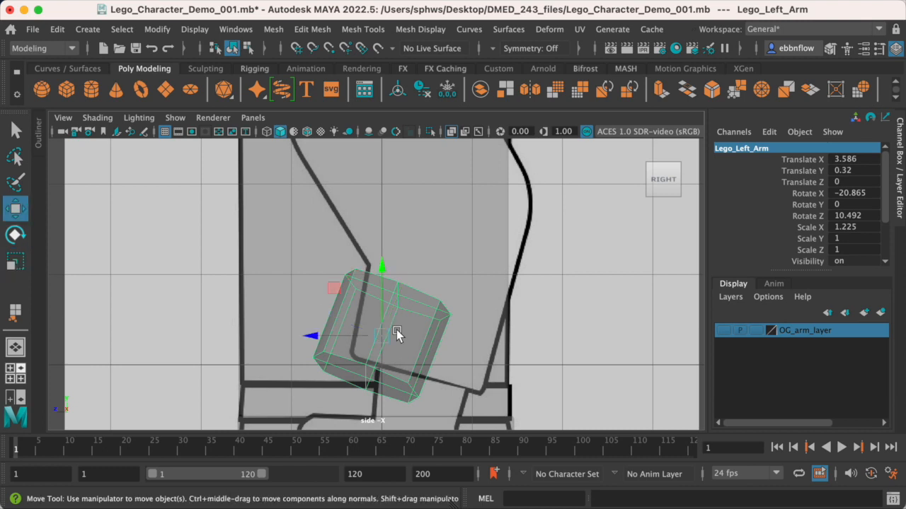
drag(311, 337, 355, 340)
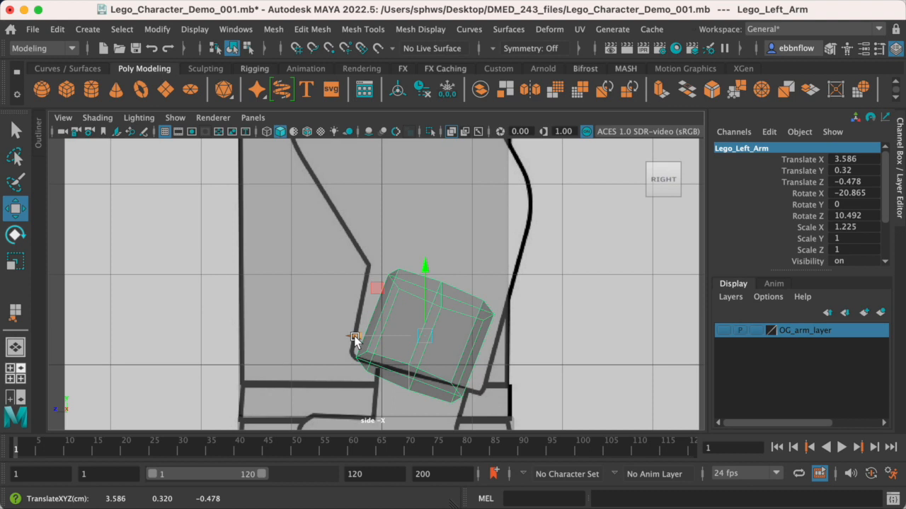
key(e)
drag(455, 390, 461, 388)
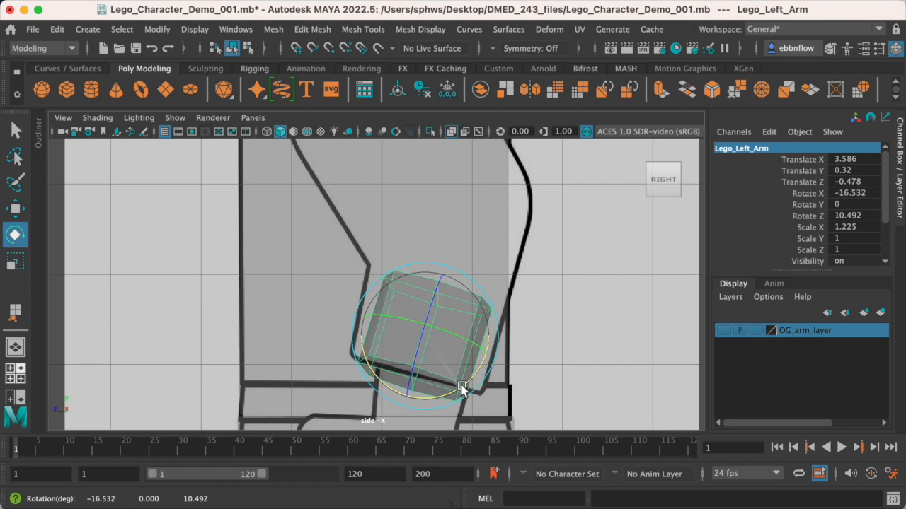
key(w)
drag(422, 271, 425, 265)
key(ctrl+z)
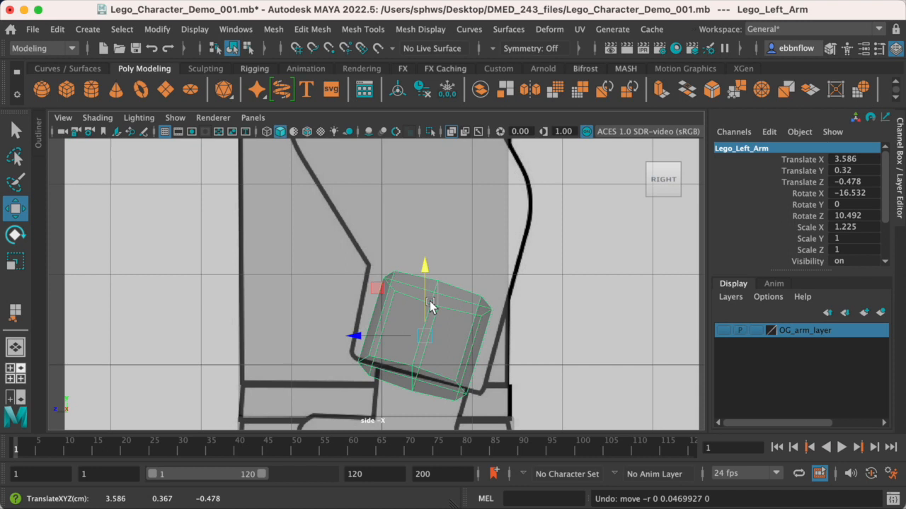
Scale the cube along Z to about 1.25 and rotate it to about X -14.5, Y 1.0 and Z 9.9 degrees to match the side outline
key(r)
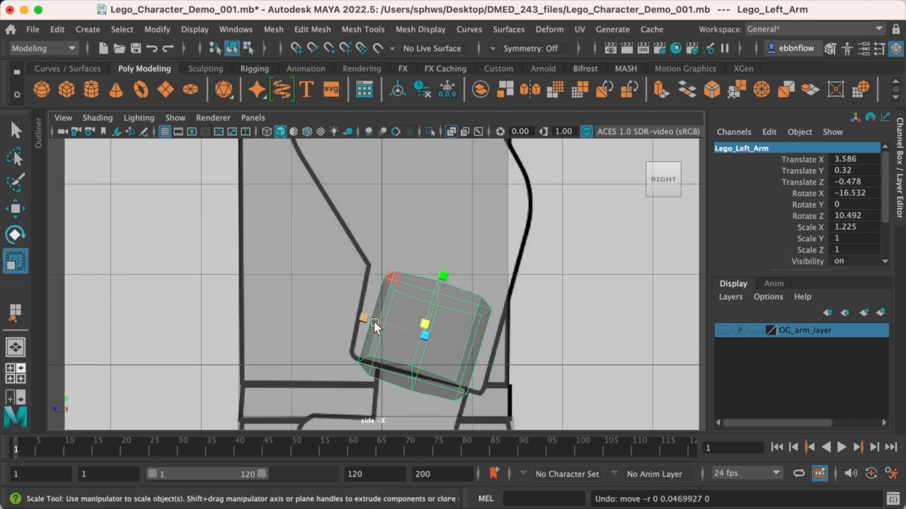
drag(365, 319, 349, 315)
key(w)
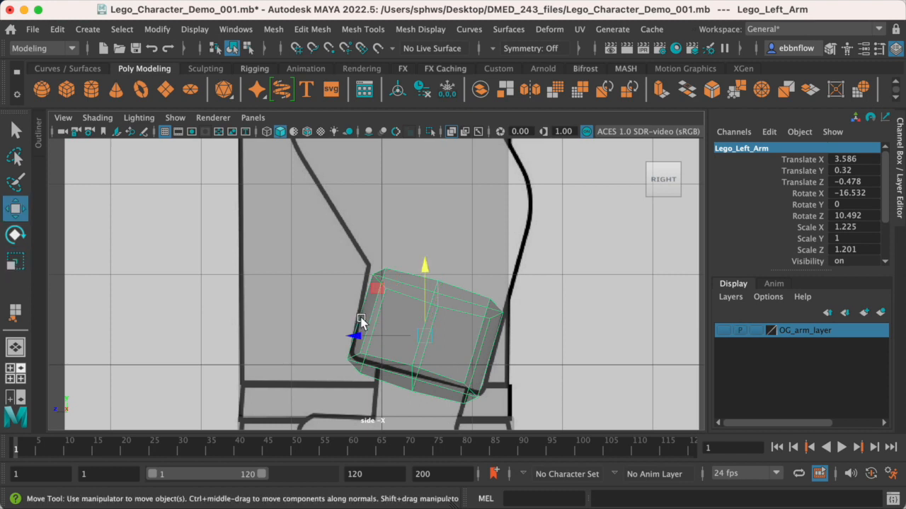
key(e)
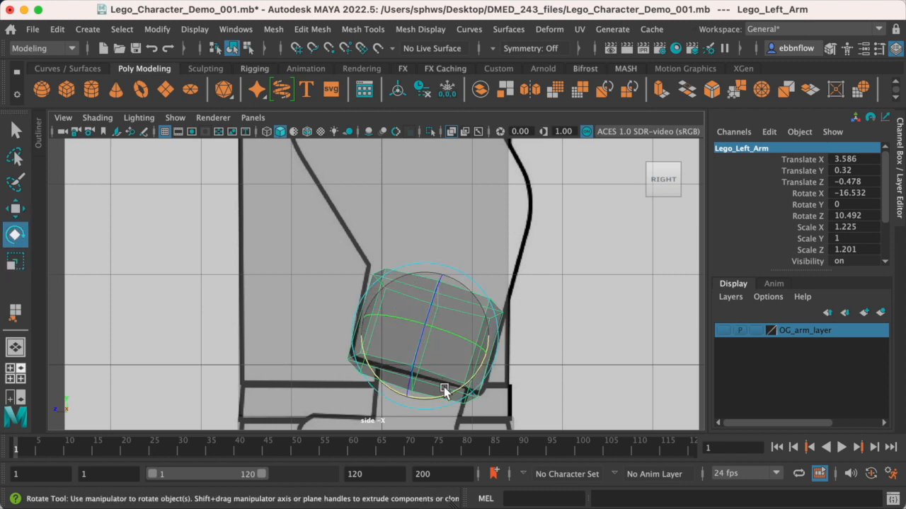
drag(450, 383, 454, 382)
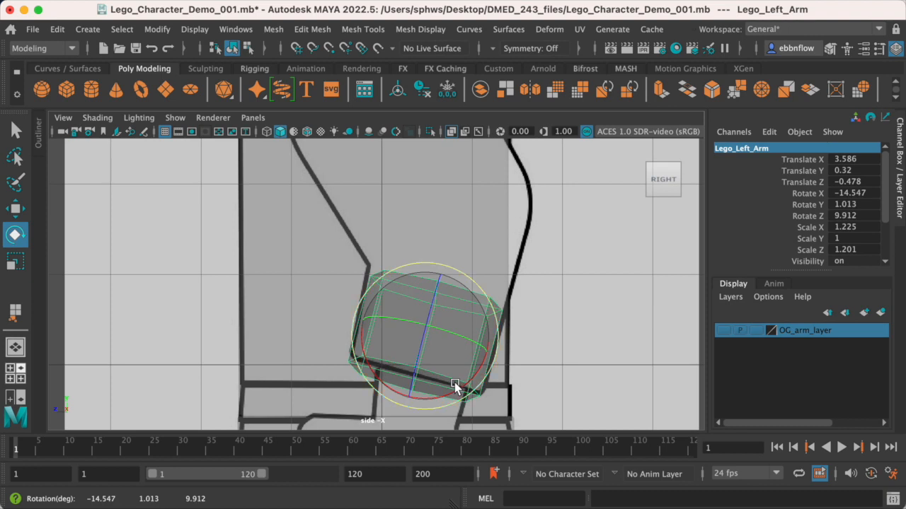
key(r)
drag(362, 320, 360, 322)
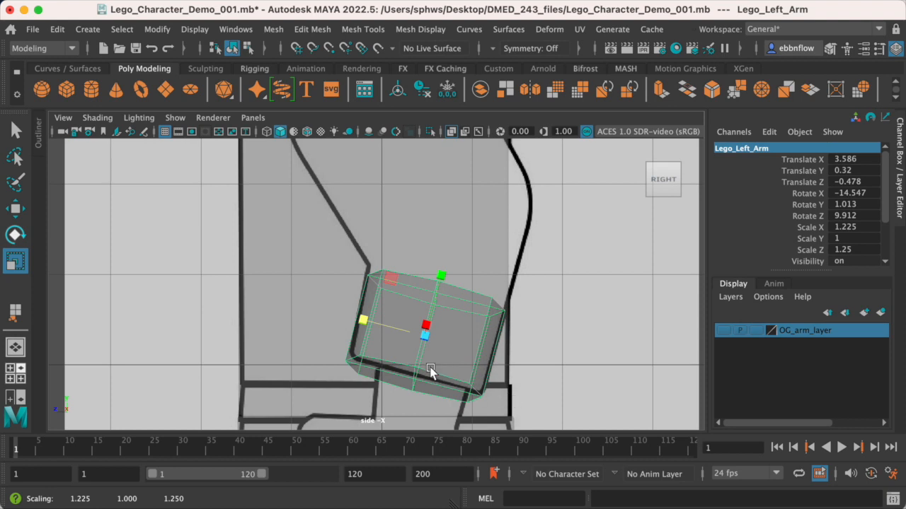
key(space)
key(space)
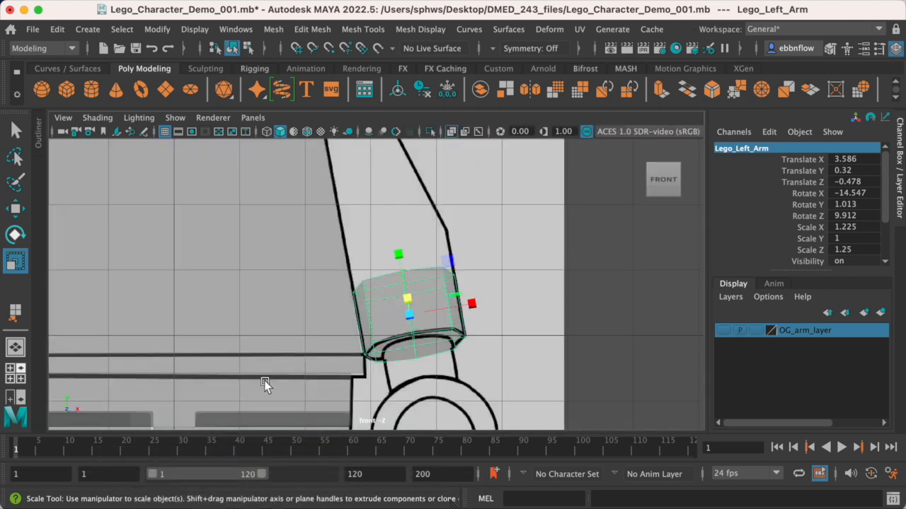
key(space)
key(w)
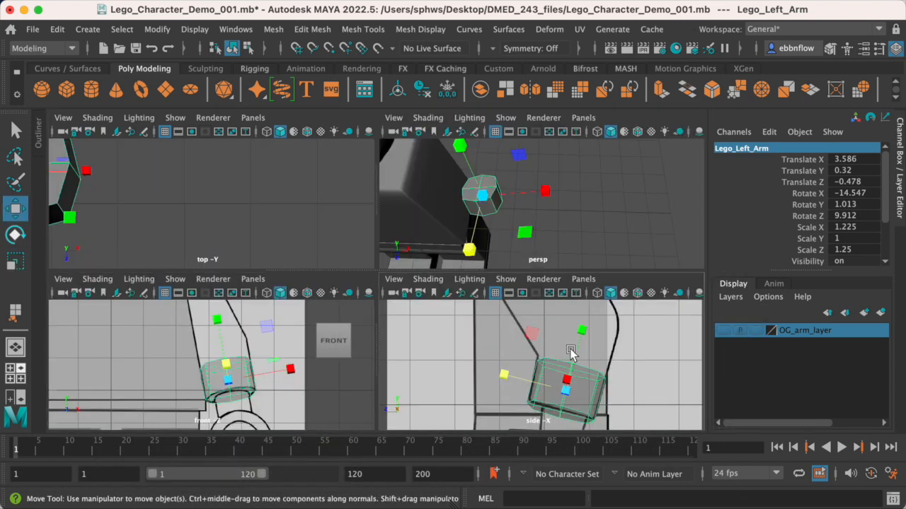
drag(568, 320, 570, 317)
key(z)
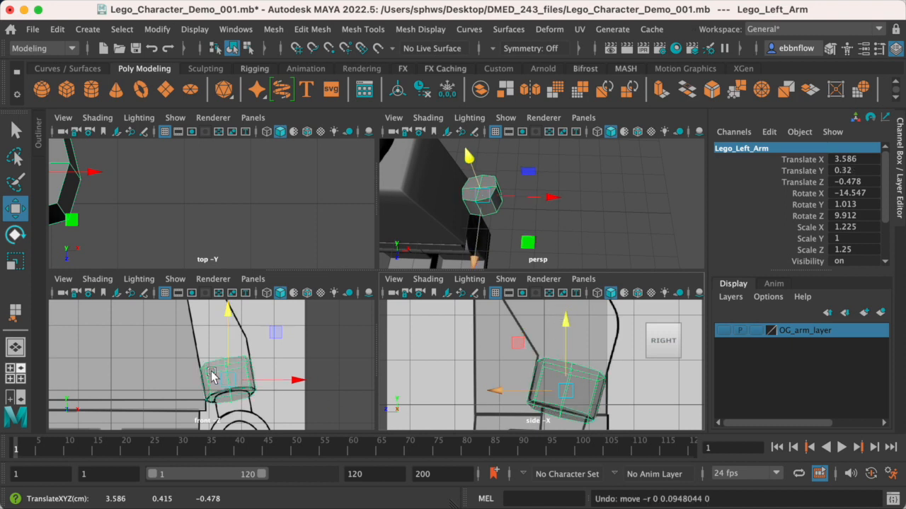
In the front view, rotate the cube to about -12.1 degrees in X and raise it to Y 0.342, checking the side-view fit
key(space)
scroll(419, 347, up, 1)
alt+middle_drag(478, 357, 424, 317)
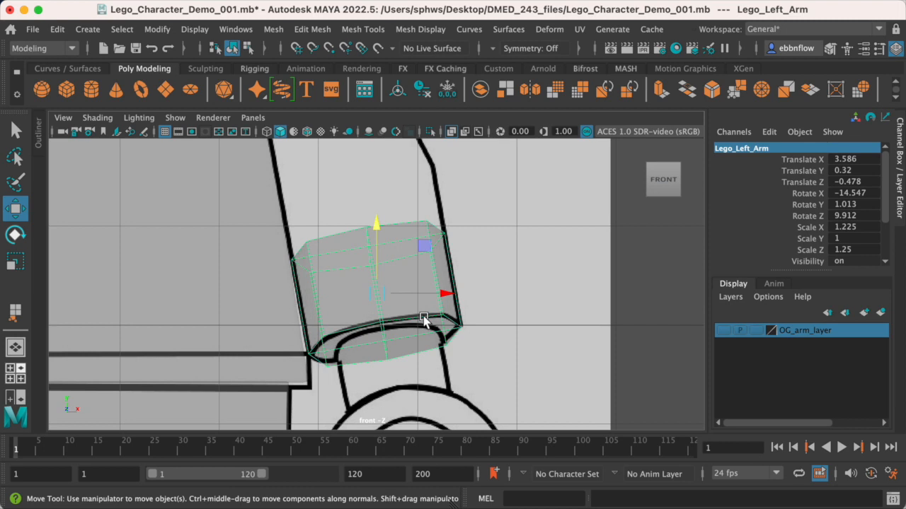
key(e)
drag(384, 293, 378, 303)
key(w)
drag(380, 232, 378, 223)
key(space)
key(space)
alt+middle_drag(473, 372, 490, 358)
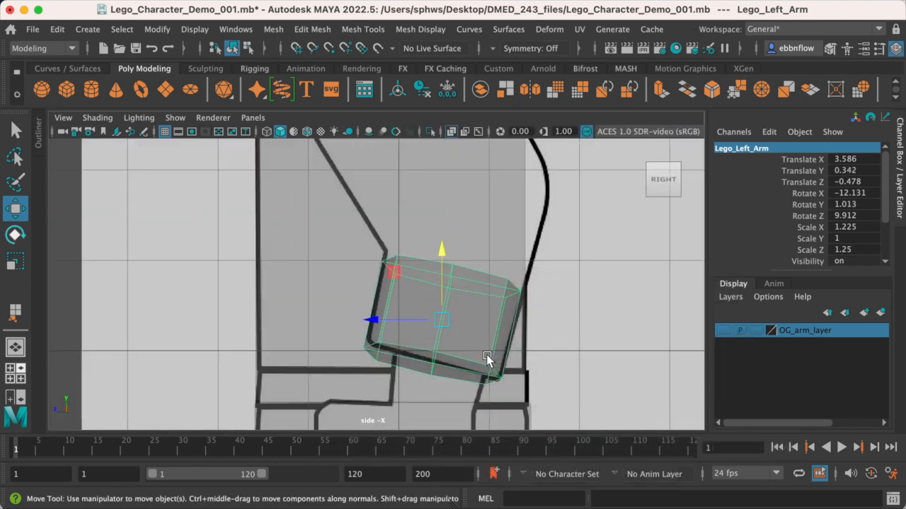
In the side view, scale the cube along Z to about 1.263 and move it to about Z -0.493
key(e)
key(r)
mouse_move(370, 311)
mouse_down()
mouse_move(377, 307)
mouse_move(366, 324)
mouse_up()
key(w)
key(space)
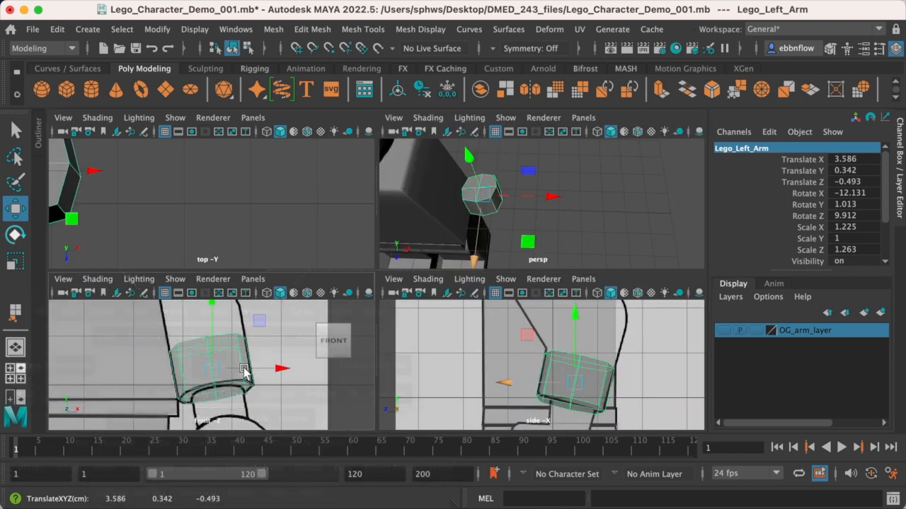
Examine the cube's fit to the lower arm in the perspective, front and side views
key(space)
key(space)
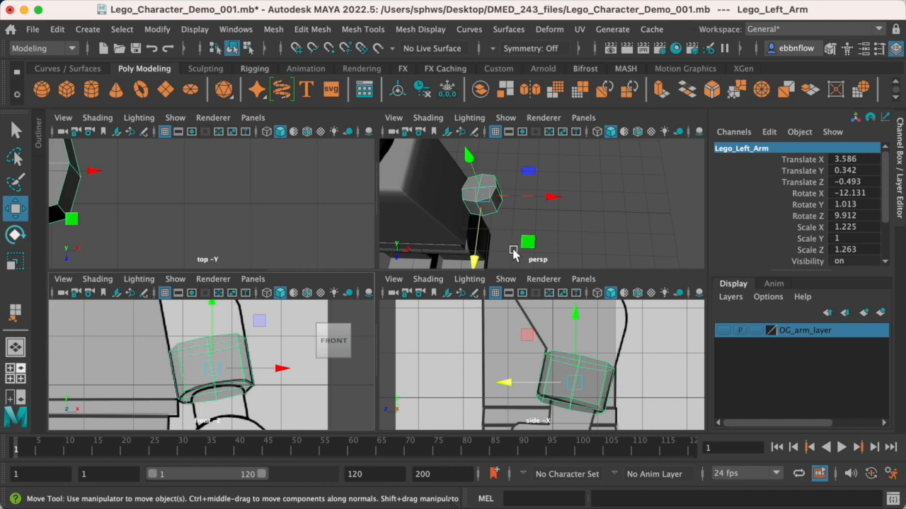
key(space)
key(space)
key(space)
alt+drag(434, 267, 384, 217)
key(space)
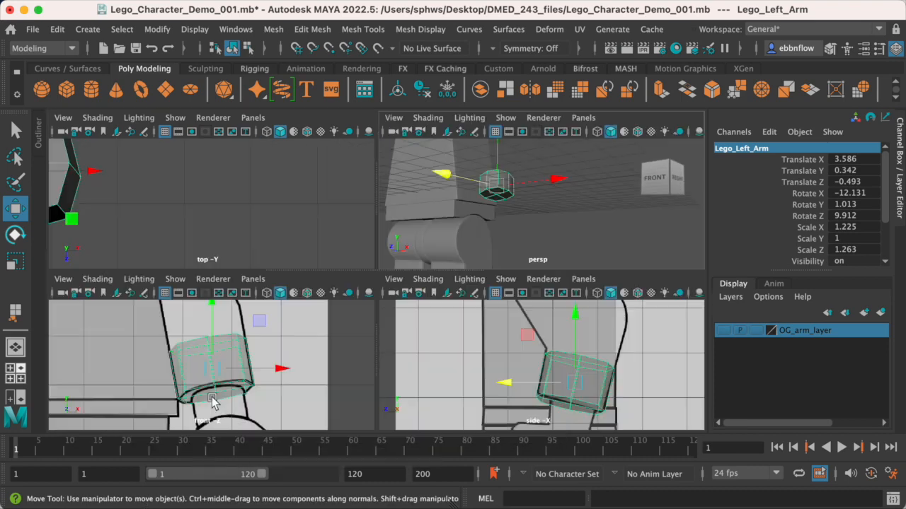
key(space)
alt+middle_drag(358, 277, 319, 296)
scroll(384, 314, down, 5)
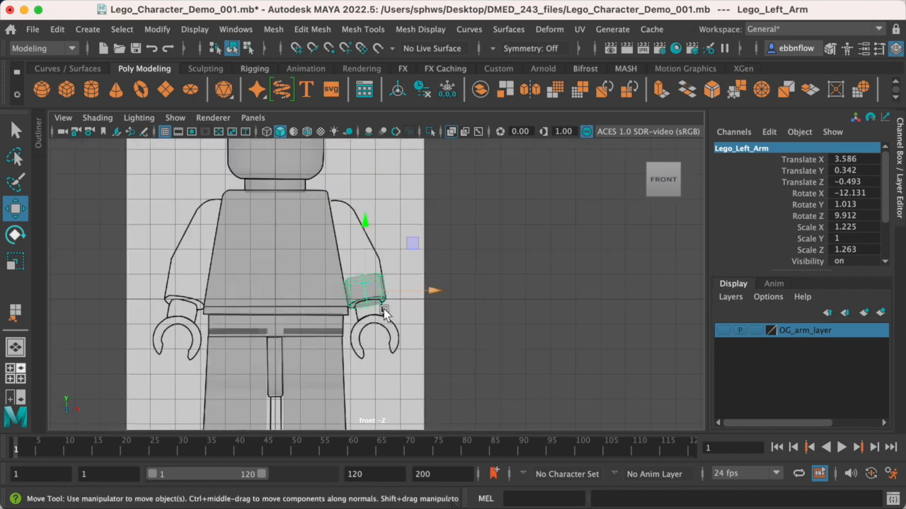
scroll(375, 304, up, 3)
key(space)
key(space)
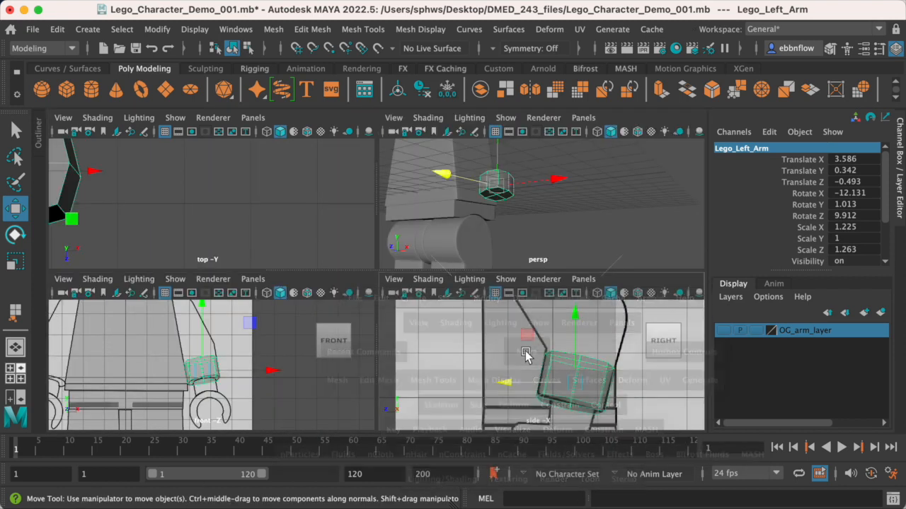
alt+middle_drag(458, 267, 457, 280)
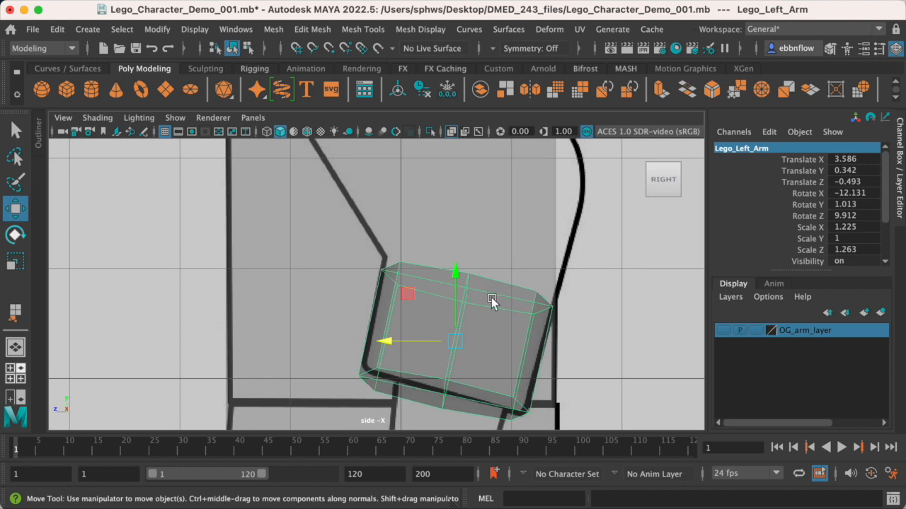
Select the cube's four upper faces and, in the side view, lower them to about Y 0.644 and Z -0.547 within the arm outline
key(space)
key(space)
alt+drag(432, 213, 383, 235)
alt+middle_drag(383, 235, 388, 301)
right_drag(407, 242, 404, 248)
click(407, 230)
key(q)
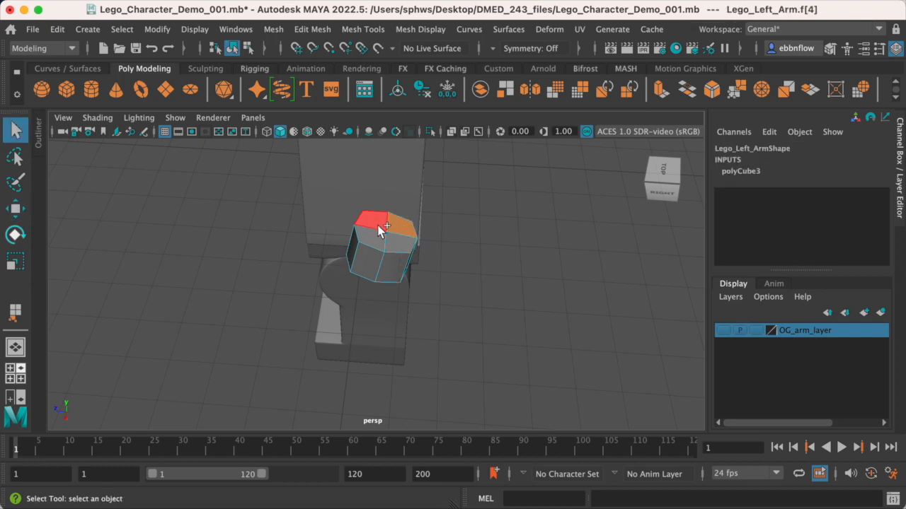
shift+click(378, 226)
shift+click(380, 246)
shift+click(401, 247)
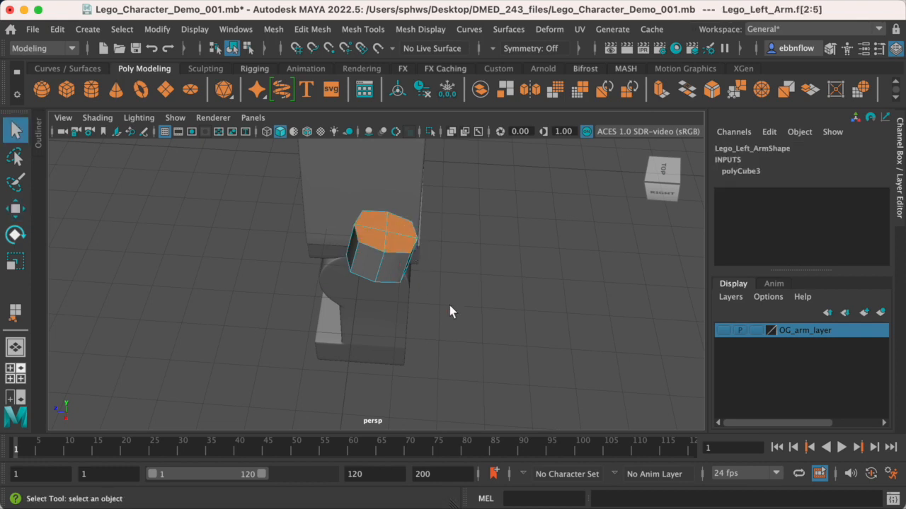
alt+drag(343, 286, 366, 266)
key(space)
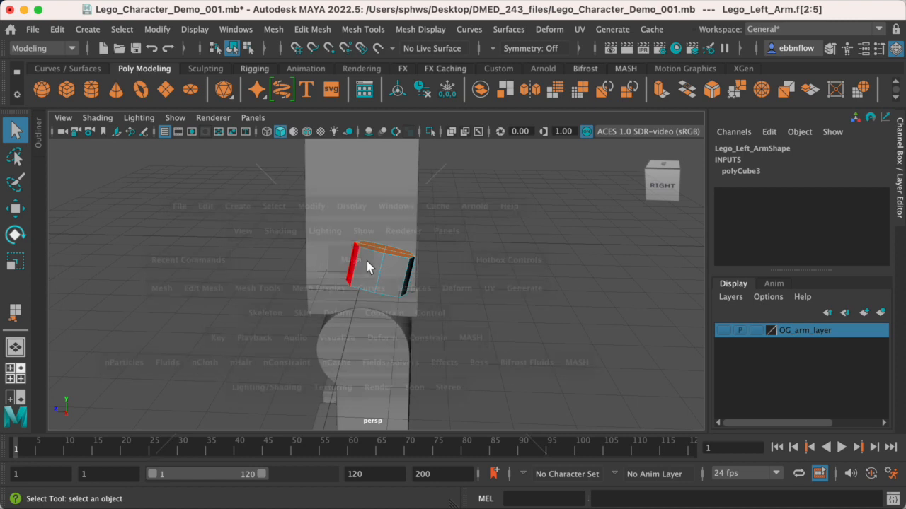
key(space)
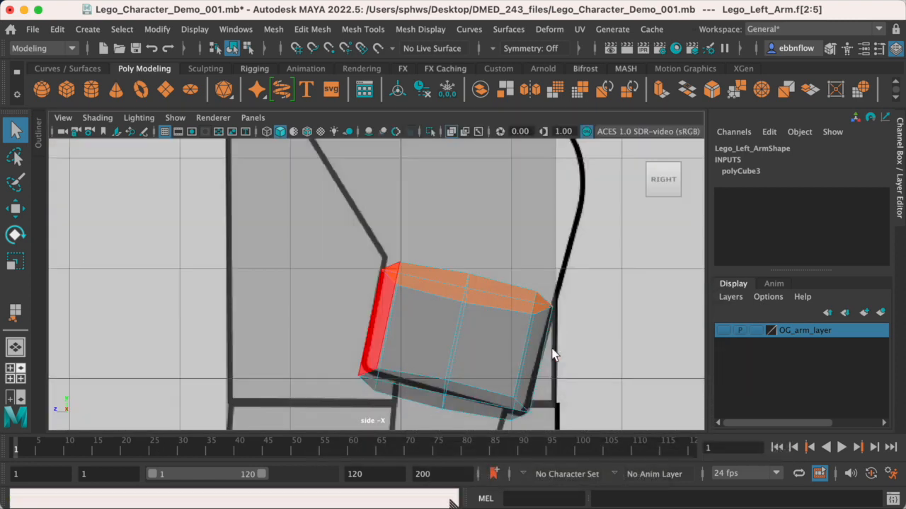
key(w)
drag(465, 223, 467, 228)
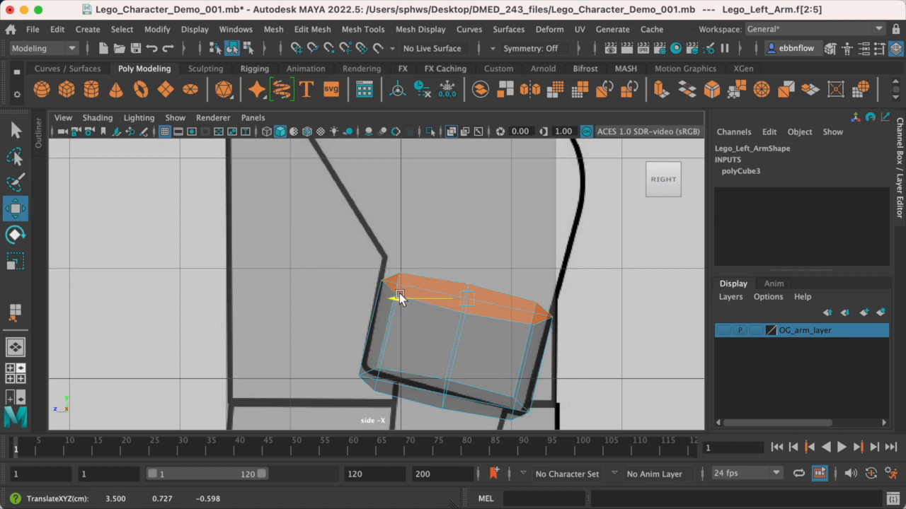
drag(397, 293, 396, 292)
drag(458, 223, 462, 238)
drag(412, 307, 401, 311)
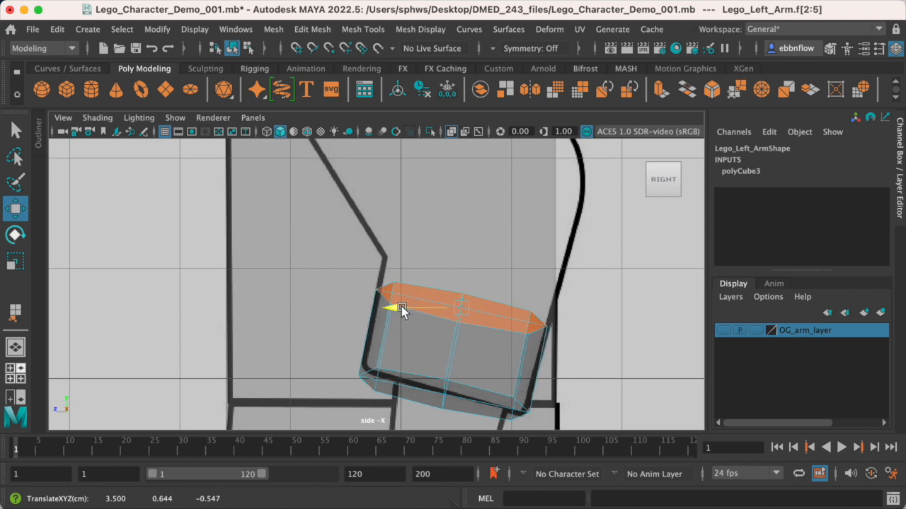
Extrude the four upper faces and raise them to about Y 1.406
alt+middle_drag(469, 234, 473, 268)
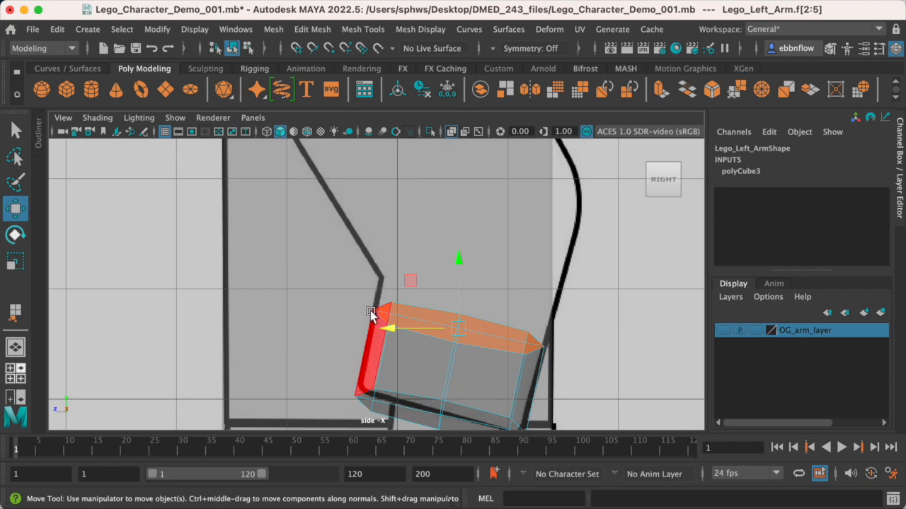
alt+middle_drag(475, 224, 453, 260)
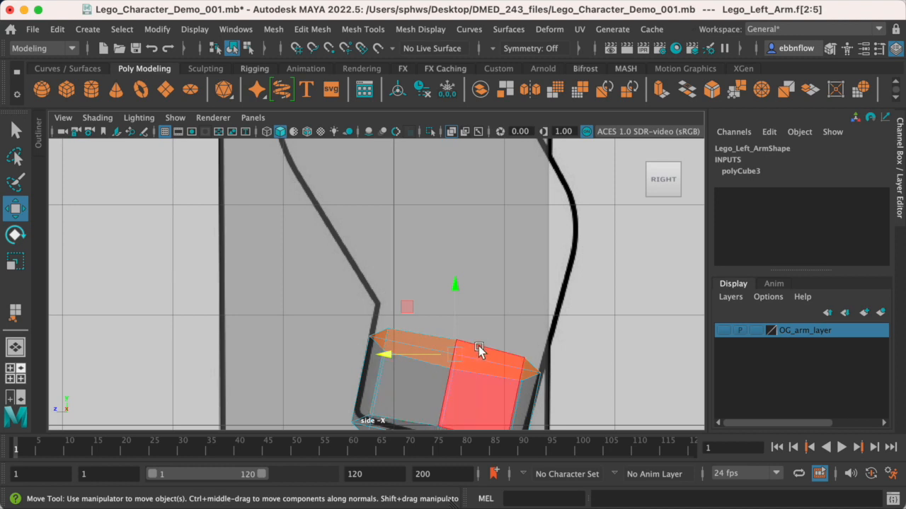
key(ctrl+e)
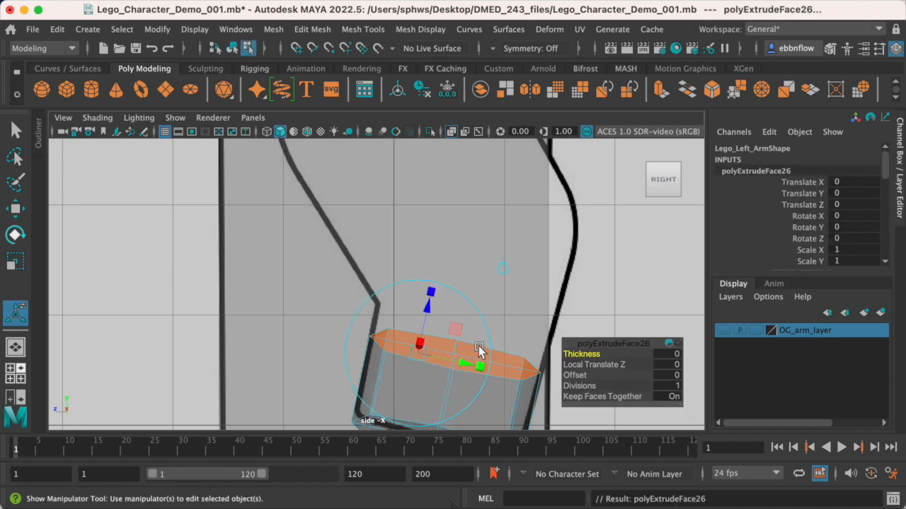
key(e)
key(w)
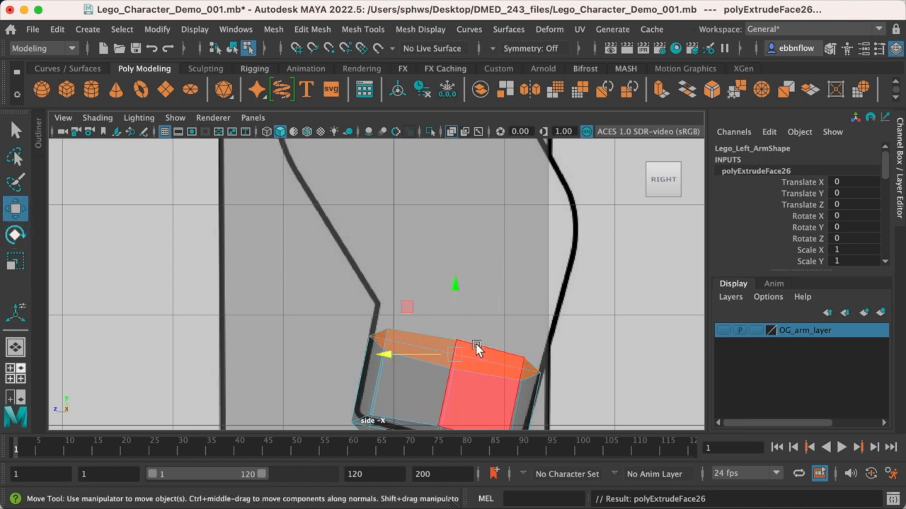
drag(457, 286, 459, 198)
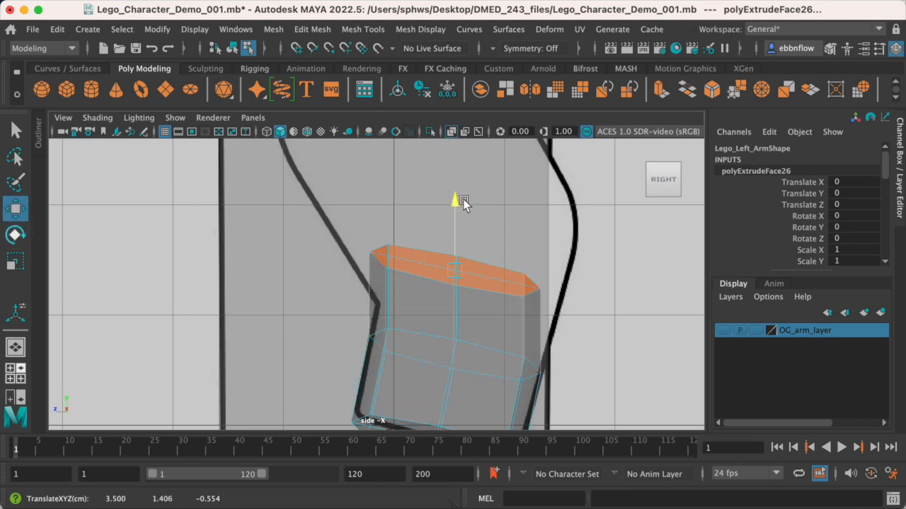
Rotate the extruded faces to slope across the elbow bend and shift them along Z toward the back of the arm
scroll(493, 345, down, 10)
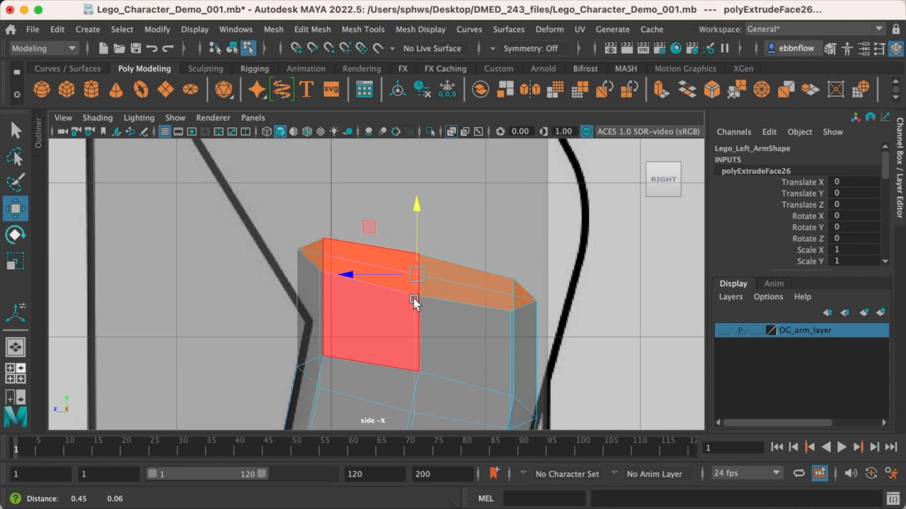
scroll(441, 328, up, 8)
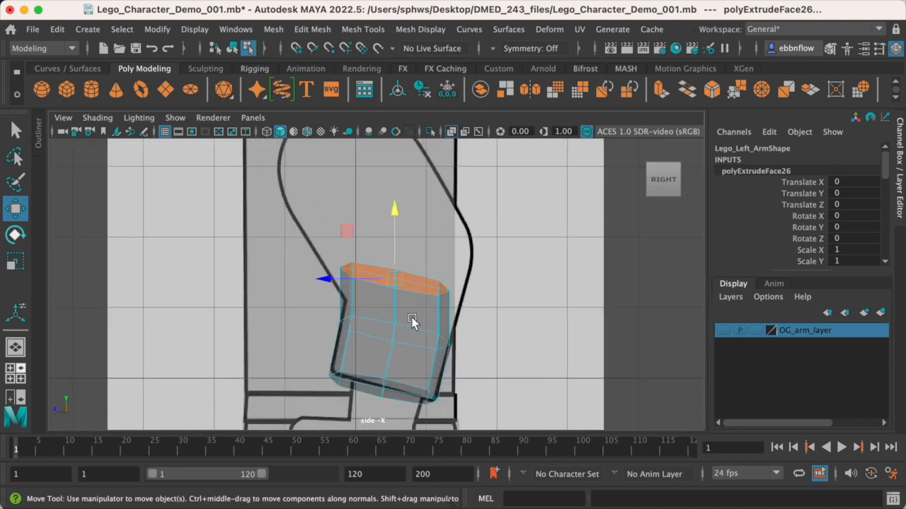
alt+middle_drag(411, 310, 423, 317)
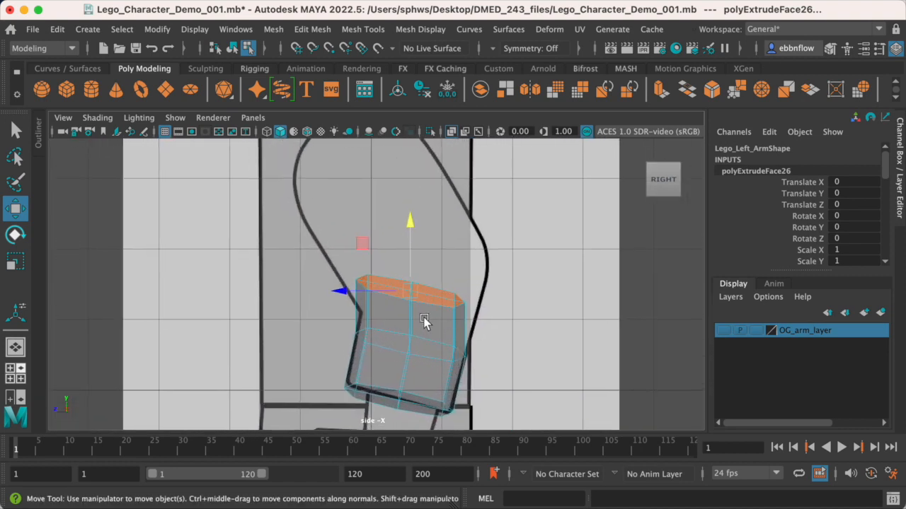
key(e)
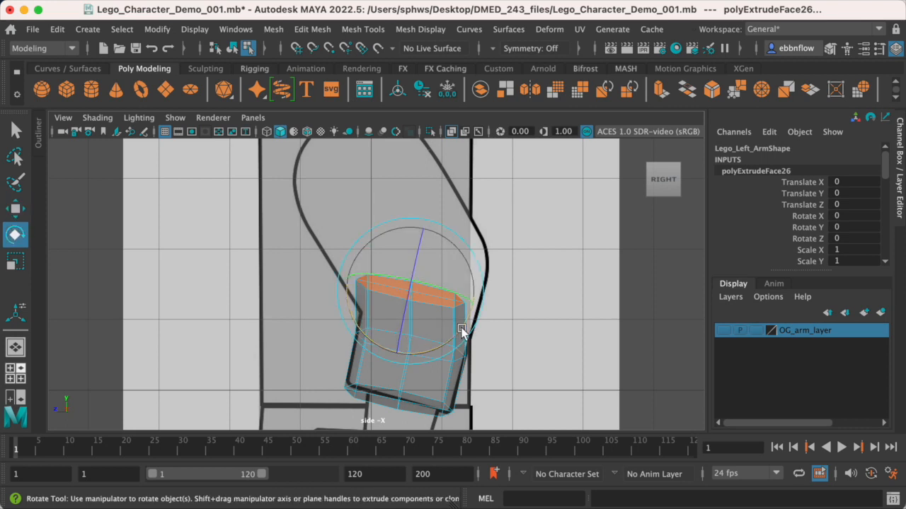
mouse_move(457, 334)
mouse_down()
mouse_move(465, 309)
mouse_move(451, 340)
mouse_move(460, 317)
mouse_up()
key(w)
drag(347, 286, 352, 289)
key(e)
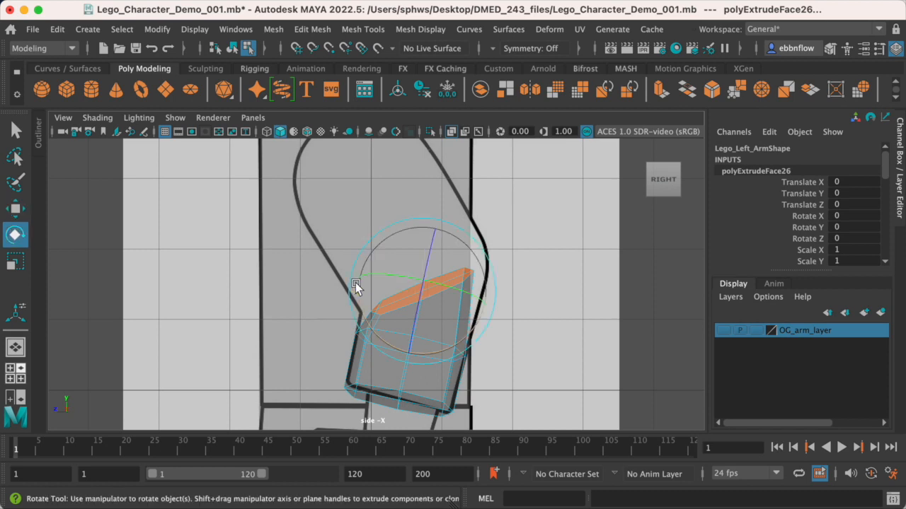
Scale the sloped faces to span the elbow outline and move them to about Y 1.476 and Z -0.724
key(r)
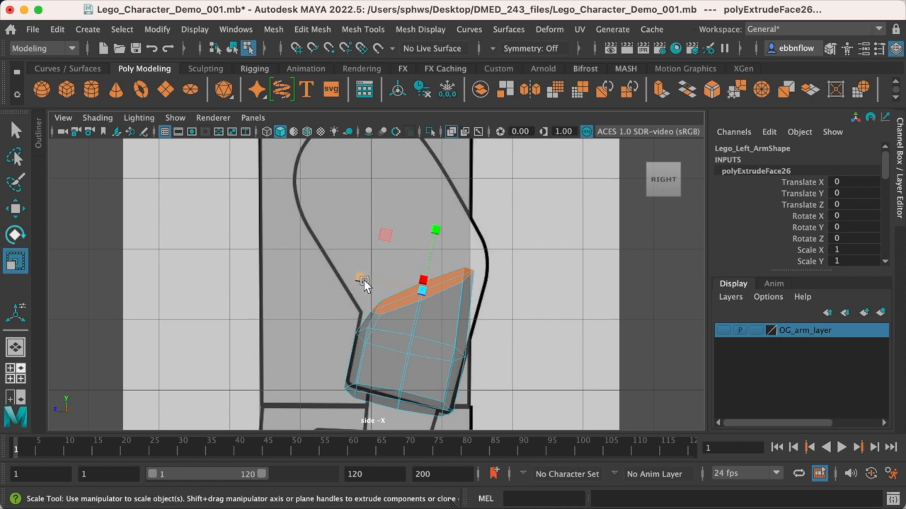
drag(360, 282, 351, 281)
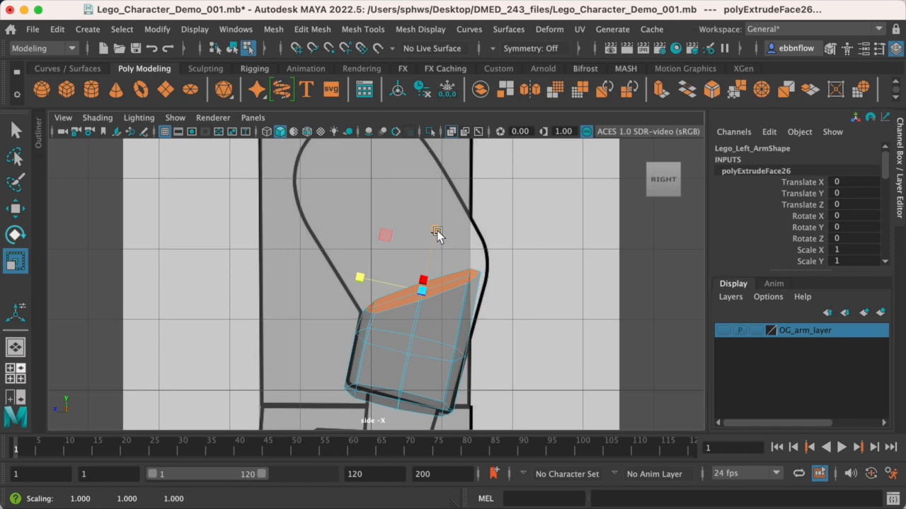
drag(437, 233, 439, 214)
click(359, 278)
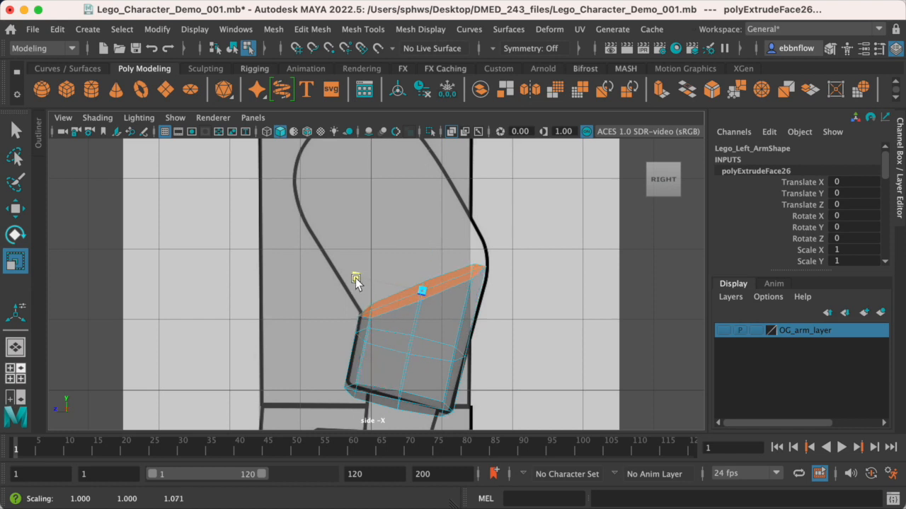
click(437, 227)
drag(359, 278, 352, 275)
drag(435, 229, 425, 217)
key(w)
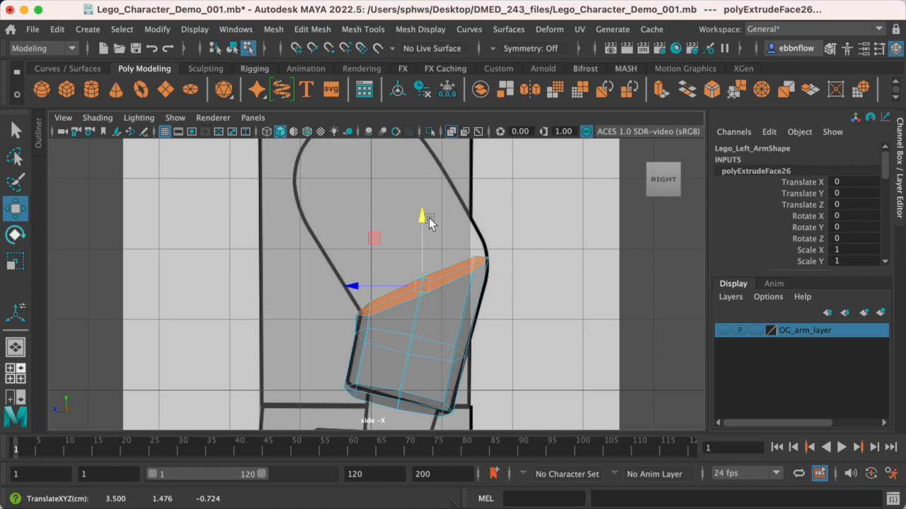
Fine-tune the sloped faces' scale and shift them to about Z -0.754 to match the elbow outline
key(r)
key(e)
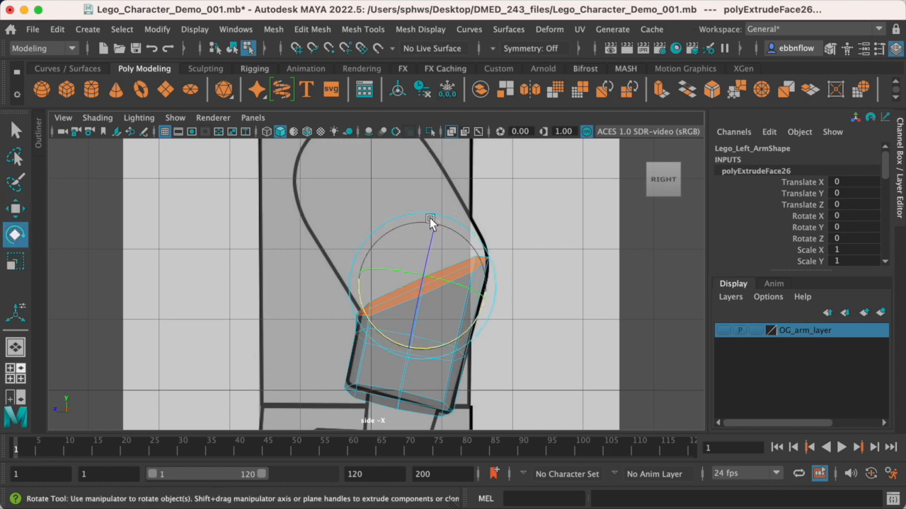
key(r)
drag(358, 268, 360, 269)
key(w)
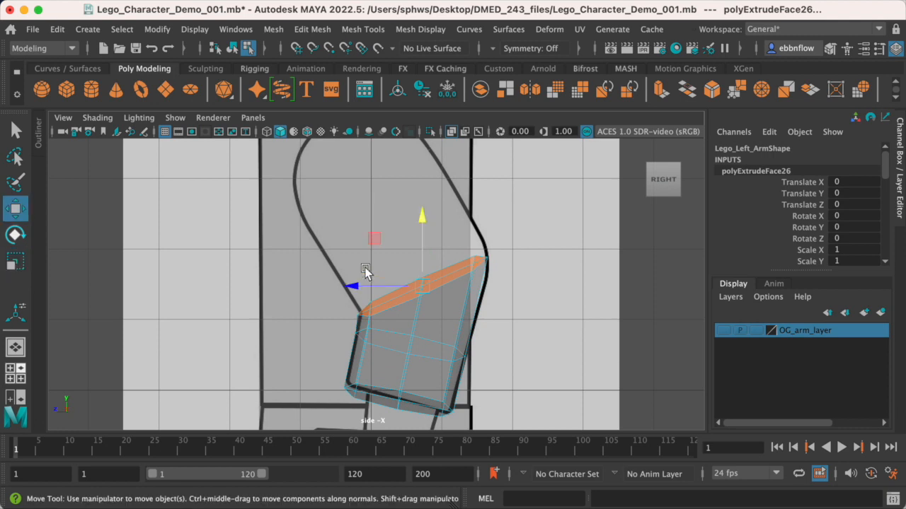
drag(354, 284, 361, 290)
Try shifting the sloped faces along X to about 3.344 to fit the arm outline in the front view
scroll(397, 301, up, 2)
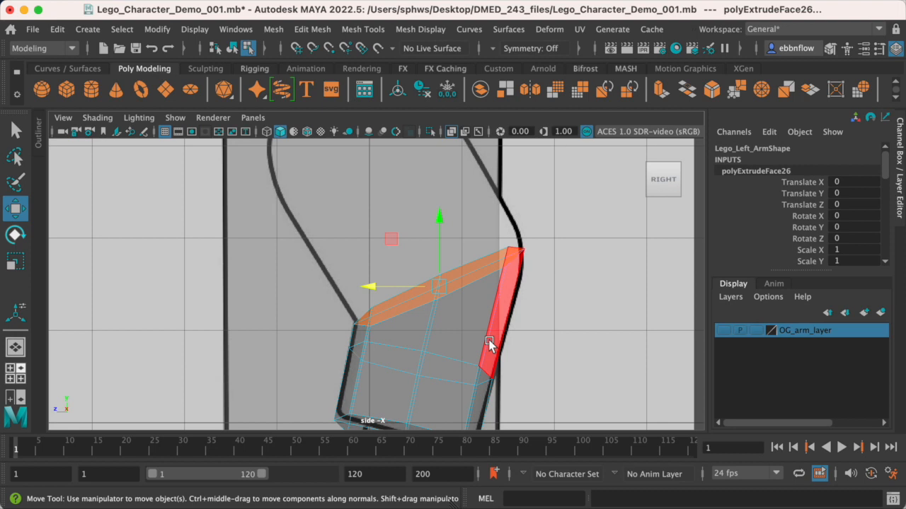
scroll(488, 341, down, 3)
scroll(467, 338, up, 3)
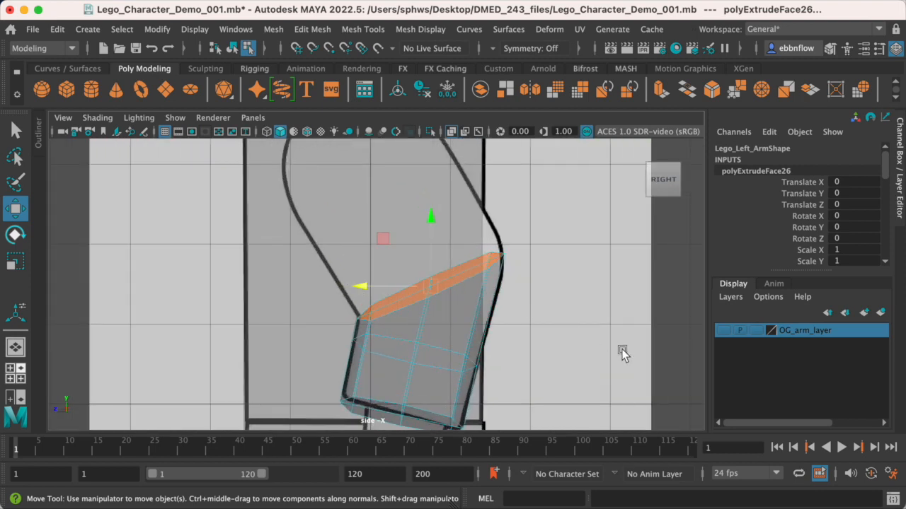
alt+middle_drag(419, 363, 463, 326)
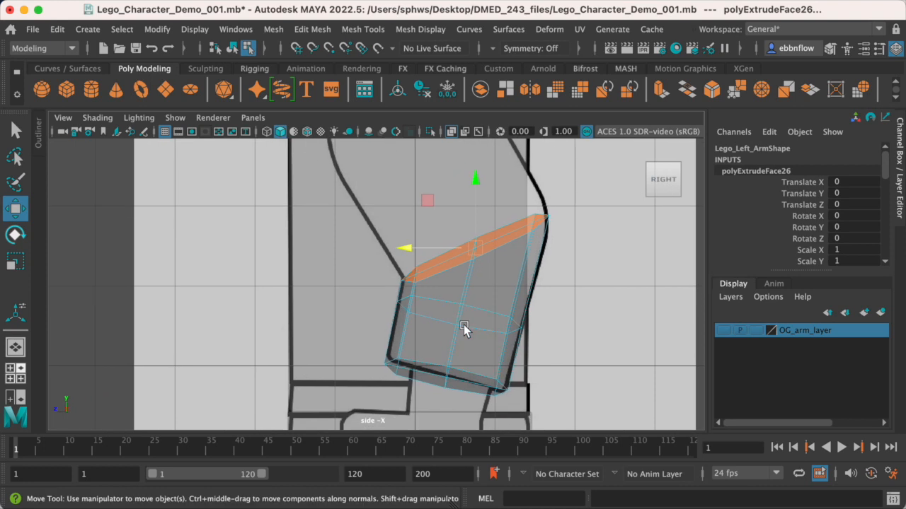
key(space)
key(space)
alt+right_drag(277, 355, 474, 303)
alt+middle_drag(474, 303, 455, 319)
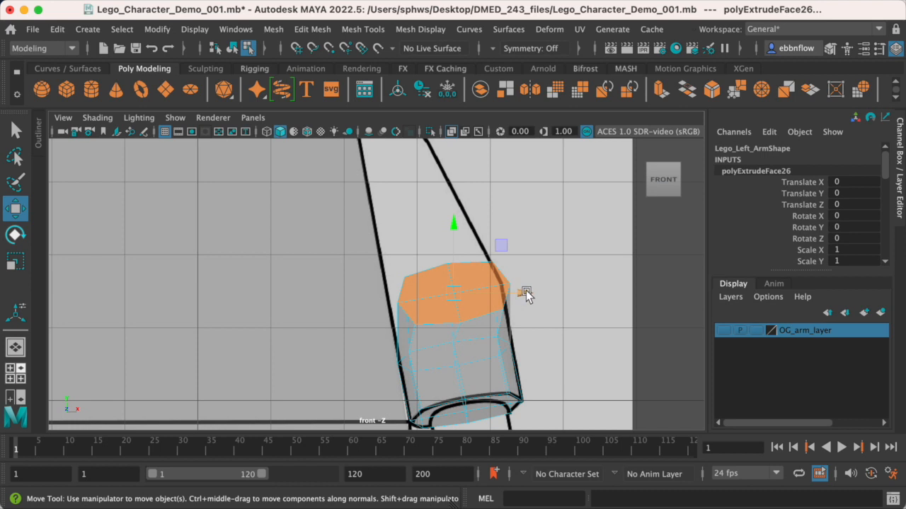
drag(525, 291, 525, 292)
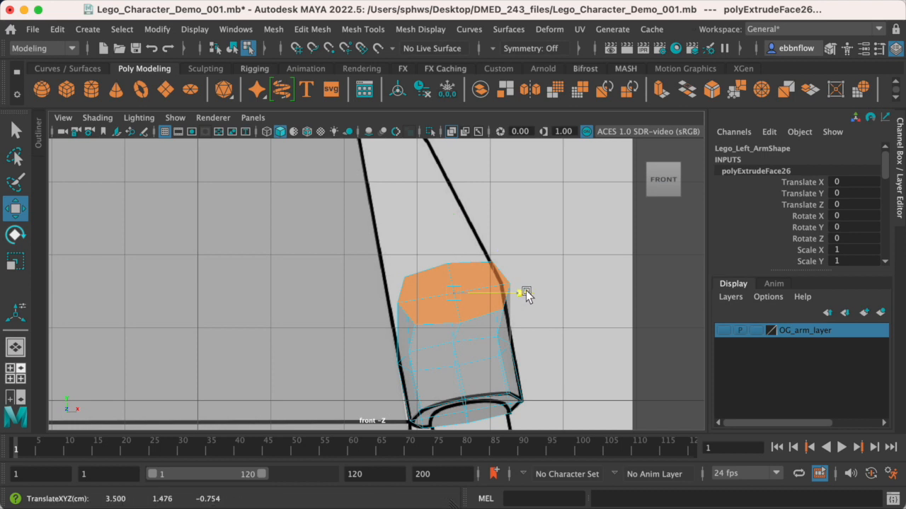
mouse_move(526, 292)
mouse_down()
mouse_move(515, 293)
mouse_move(526, 302)
mouse_move(519, 297)
mouse_move(561, 300)
mouse_move(525, 299)
mouse_up()
key(space)
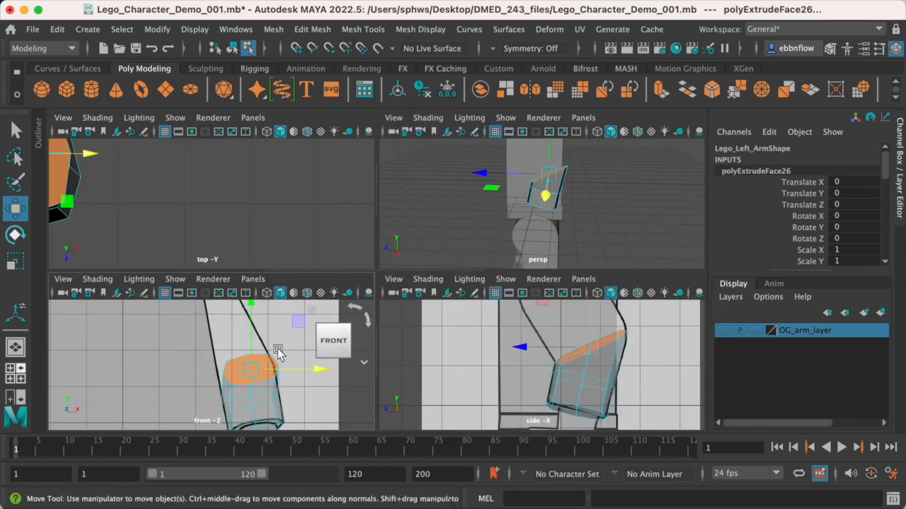
mouse_move(319, 374)
mouse_down()
mouse_move(298, 372)
mouse_move(340, 371)
mouse_move(297, 370)
mouse_move(328, 383)
mouse_move(316, 370)
mouse_up()
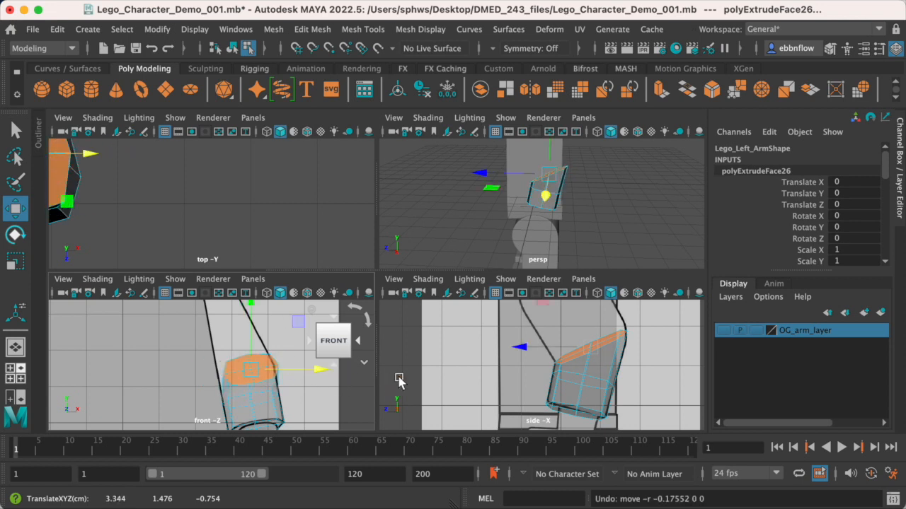
Shift the sloped elbow faces along X to about 3.369 to fit the arm outline in the front view
mouse_move(520, 354)
mouse_down()
mouse_move(556, 350)
mouse_move(484, 340)
mouse_move(520, 342)
mouse_up()
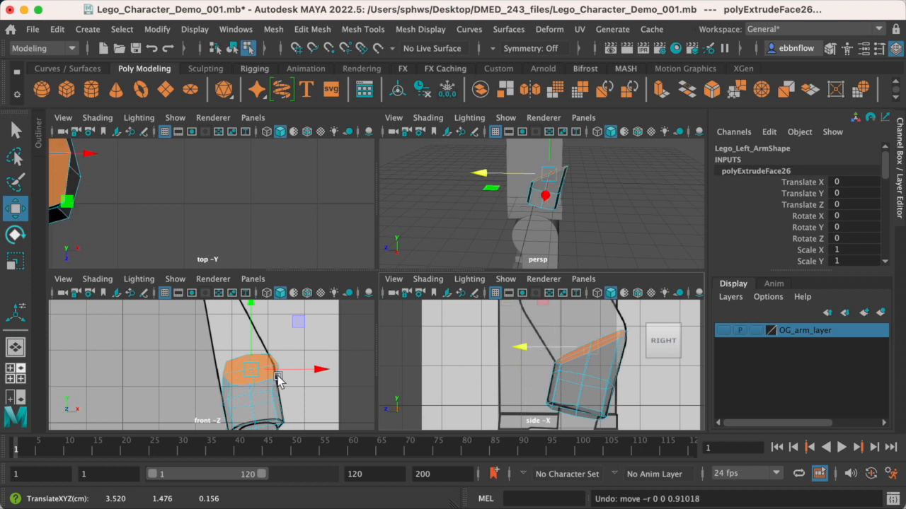
scroll(290, 372, up, 5)
alt+middle_drag(309, 365, 231, 354)
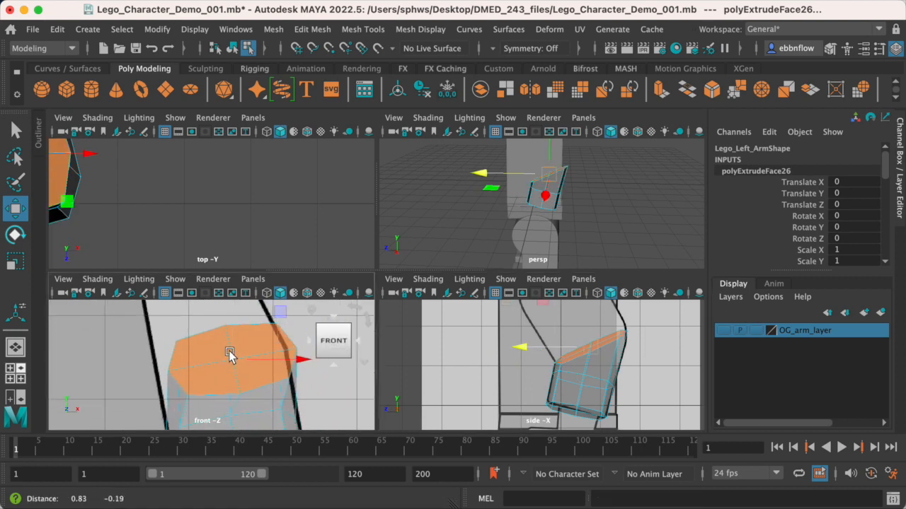
scroll(233, 357, down, 5)
drag(288, 363, 283, 364)
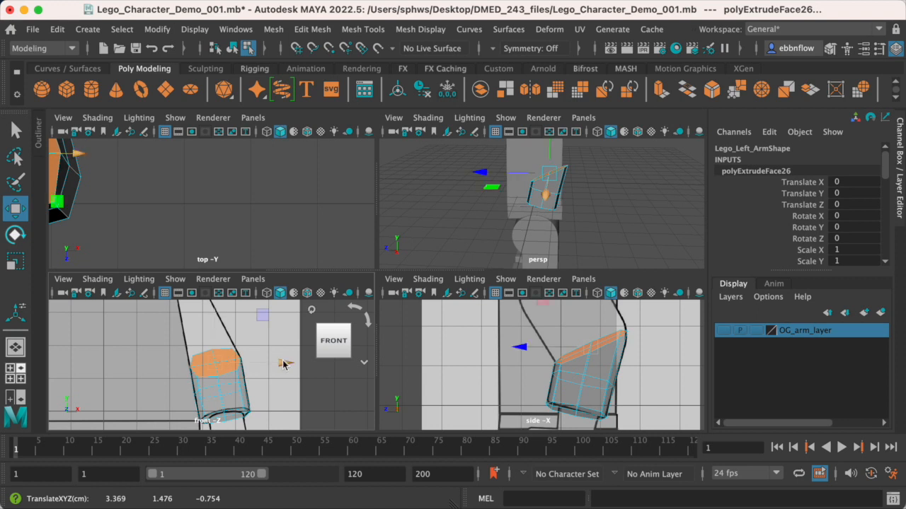
key(space)
scroll(399, 287, up, 4)
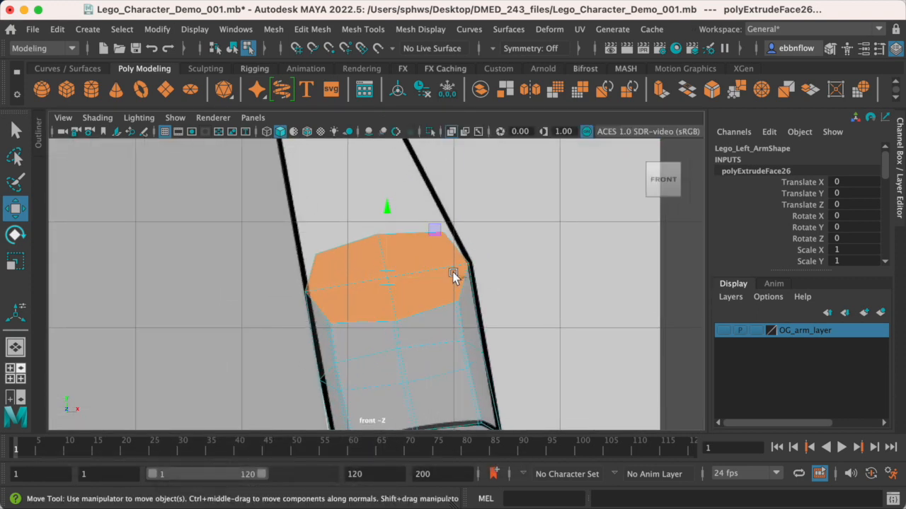
click(453, 274)
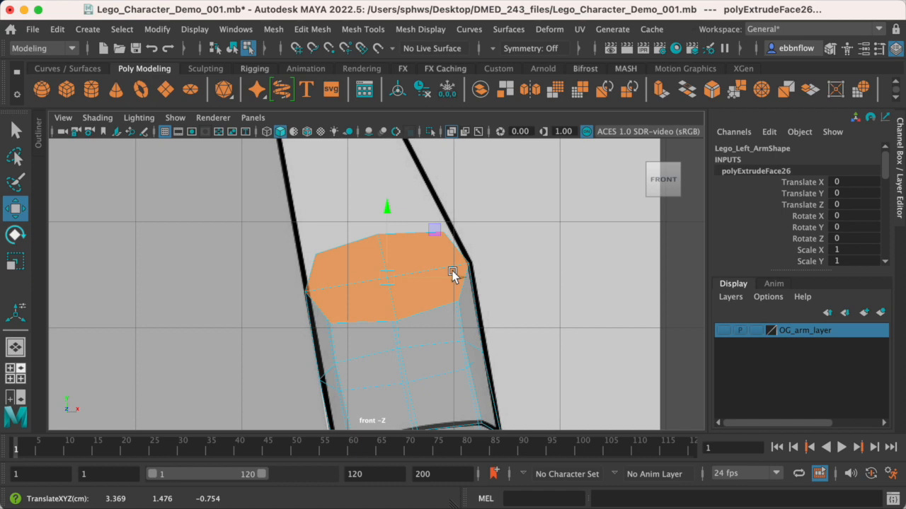
Extrude the sloped elbow faces upward and move them to about Y 2.980 and Z 0.104 along the upper-arm outline
key(space)
key(space)
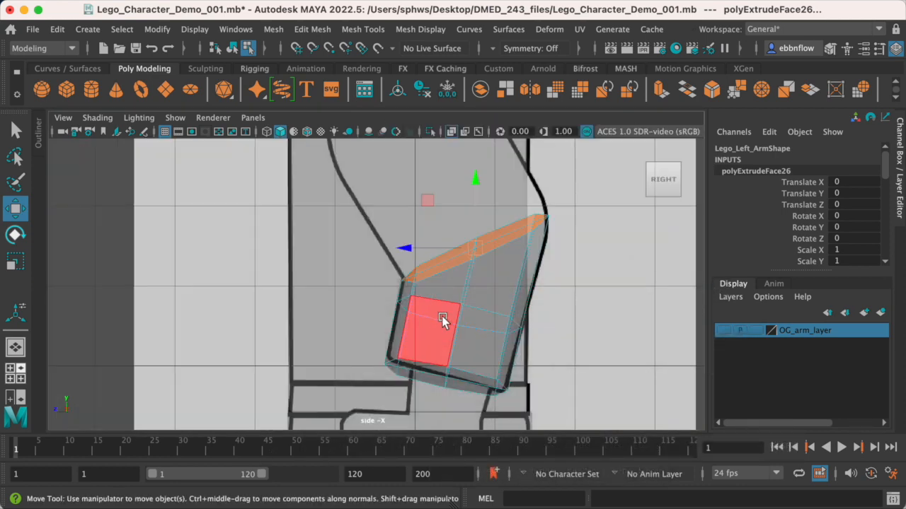
alt+middle_drag(441, 272, 434, 365)
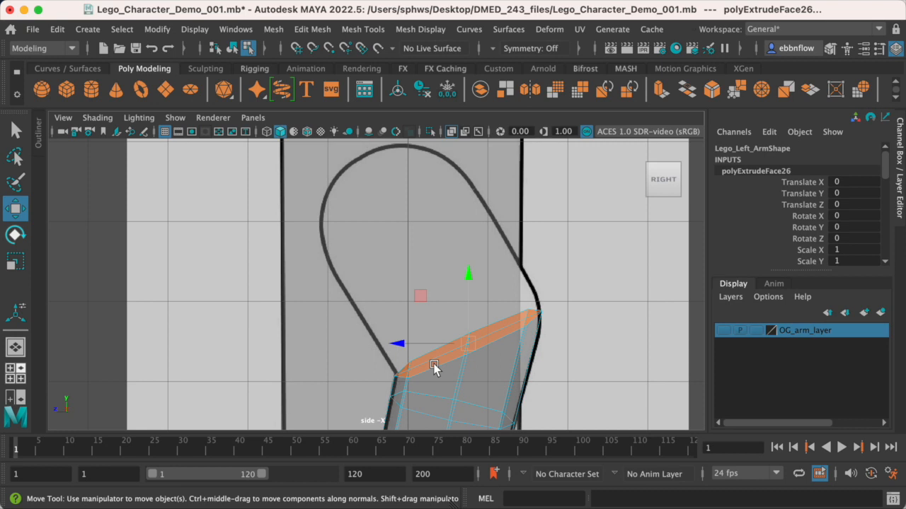
key(ctrl+e)
key(w)
drag(470, 272, 435, 152)
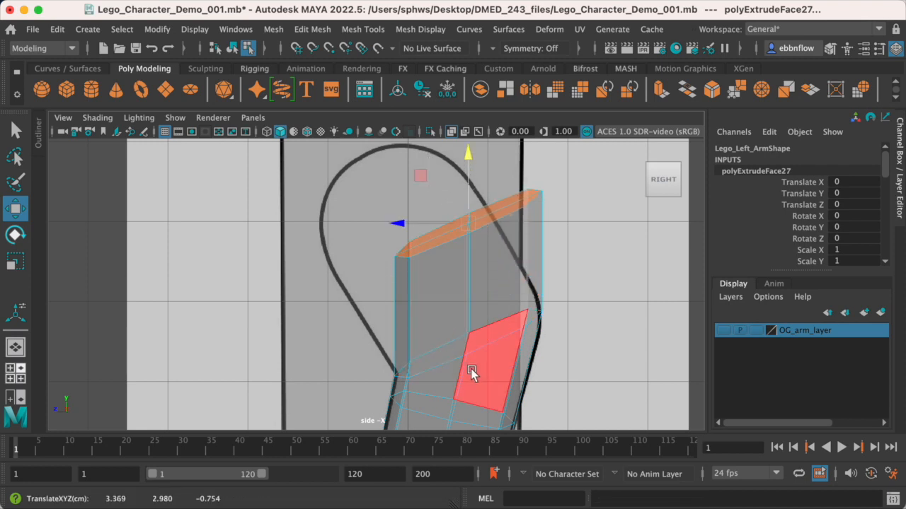
alt+middle_drag(395, 280, 408, 322)
drag(412, 266, 348, 299)
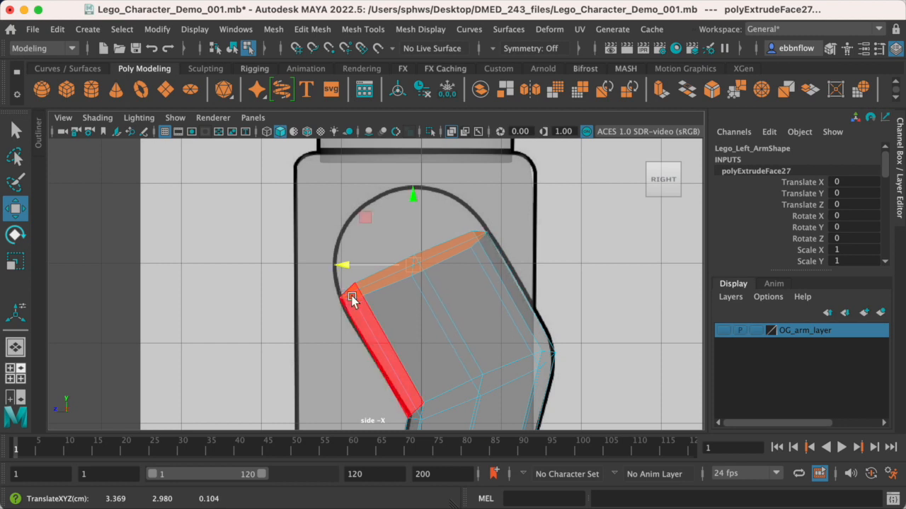
Tilt the extruded upper-arm faces slightly steeper and move them to about Y 3.068 and Z 0.148 to meet the side outline
drag(413, 194, 406, 185)
key(e)
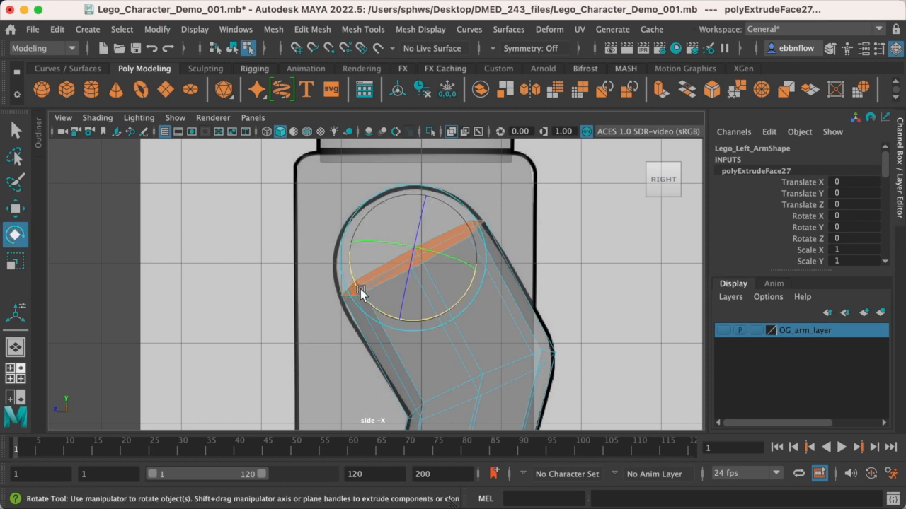
key(w)
drag(343, 259, 340, 260)
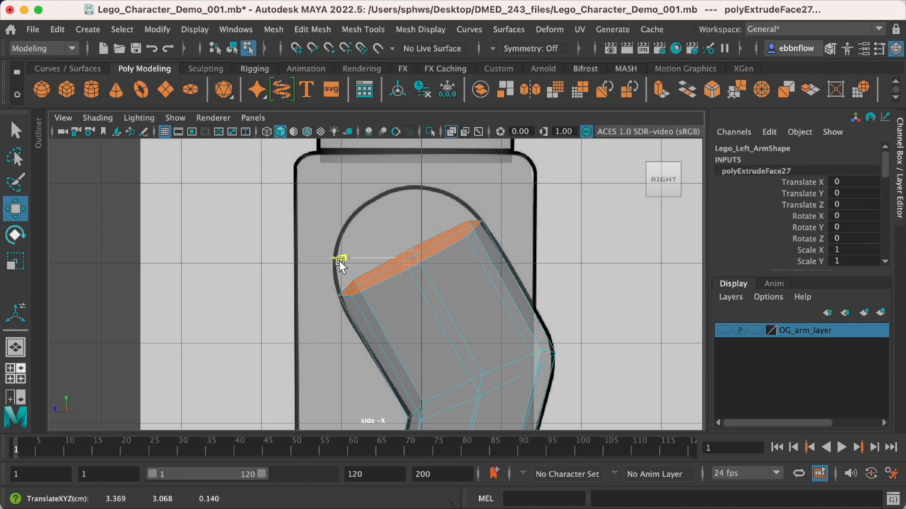
drag(340, 261, 341, 261)
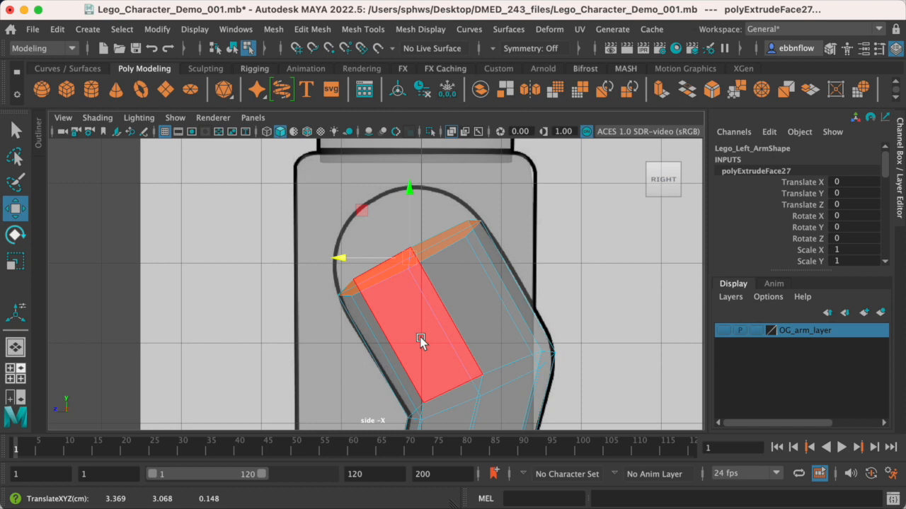
Shift the extruded upper-arm faces along X toward the torso to follow the arm outline in the front view
key(space)
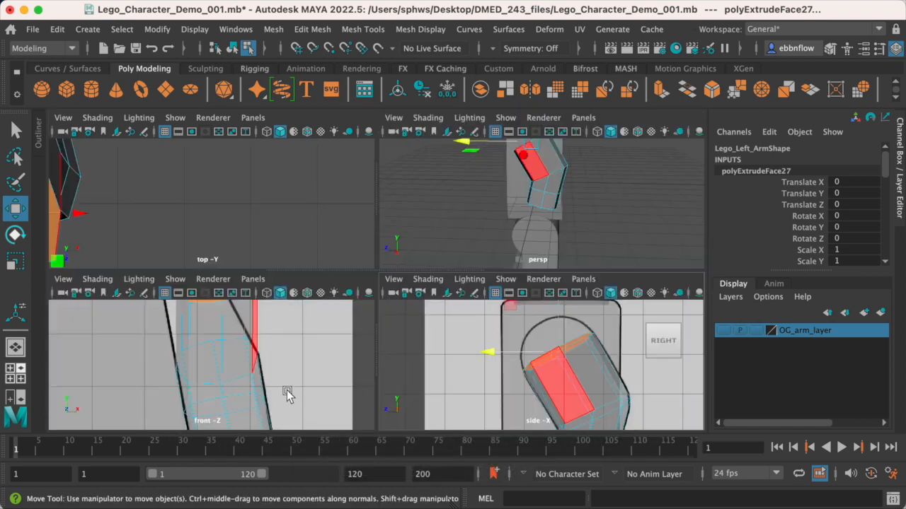
key(space)
scroll(293, 342, down, 8)
scroll(304, 345, up, 3)
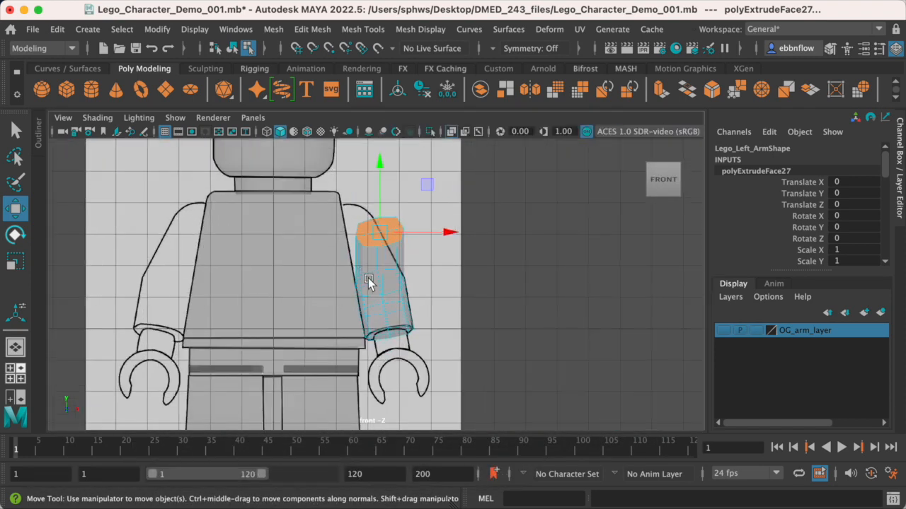
alt+middle_drag(363, 272, 380, 295)
scroll(388, 307, down, 1)
scroll(388, 309, up, 5)
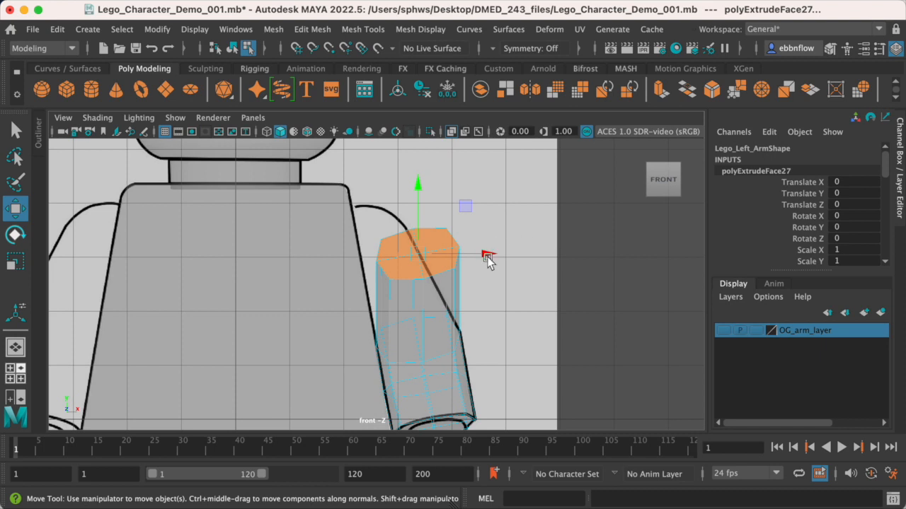
drag(489, 253, 479, 255)
mouse_move(472, 254)
mouse_down()
mouse_move(477, 247)
mouse_move(466, 247)
mouse_move(477, 245)
mouse_move(461, 244)
mouse_up()
scroll(458, 243, up, 4)
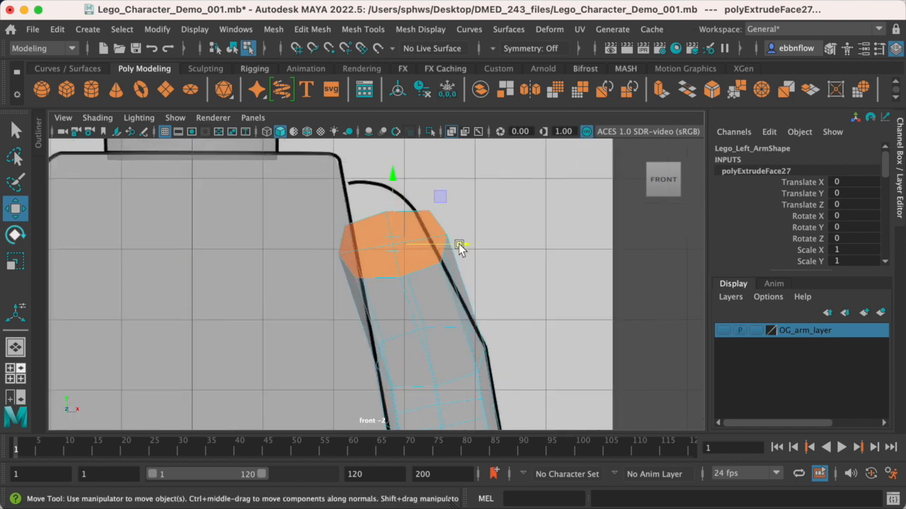
alt+middle_drag(447, 231, 460, 249)
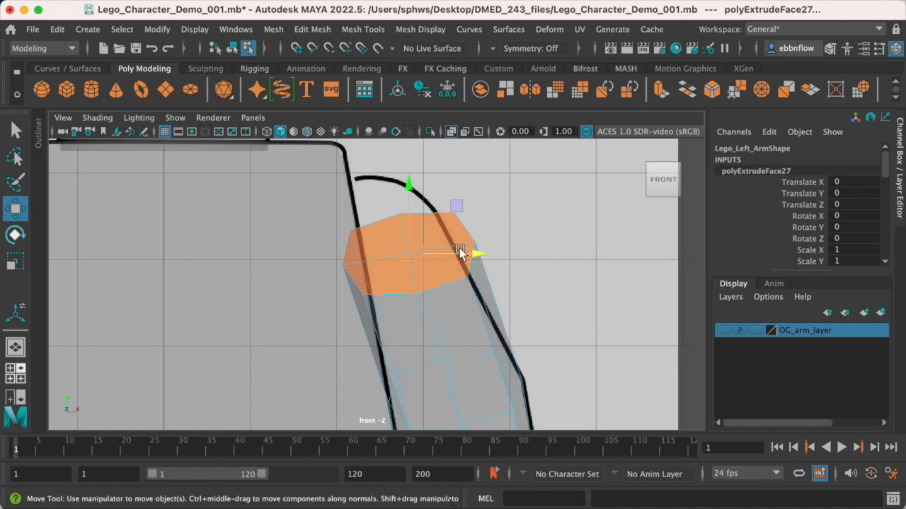
drag(478, 251, 476, 252)
Scale the upper-arm faces narrower across their width to fit between the arm outlines in the front view
key(r)
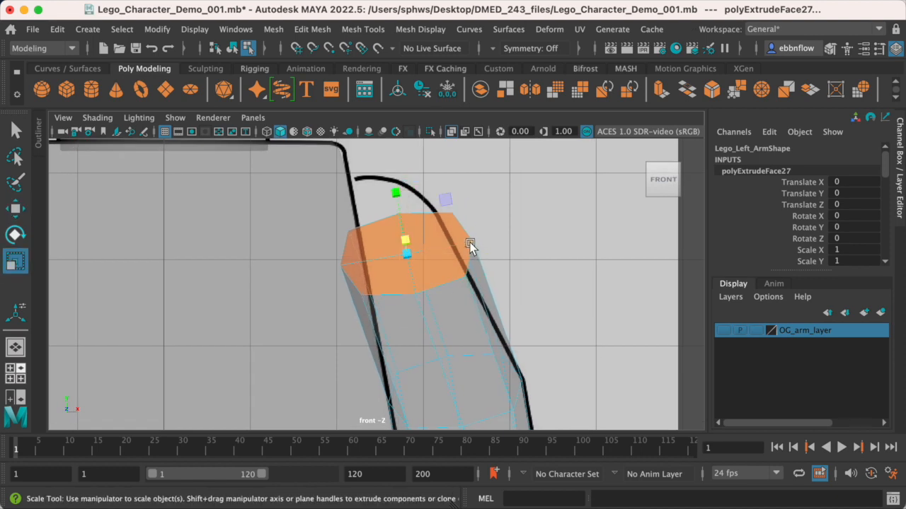
middle_drag(470, 244, 454, 243)
scroll(412, 287, down, 4)
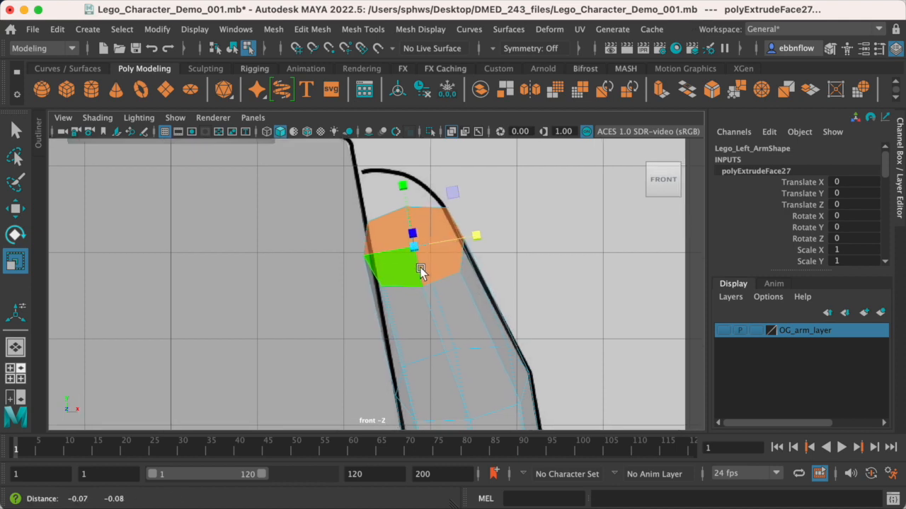
scroll(472, 249, up, 5)
middle_drag(479, 236, 475, 238)
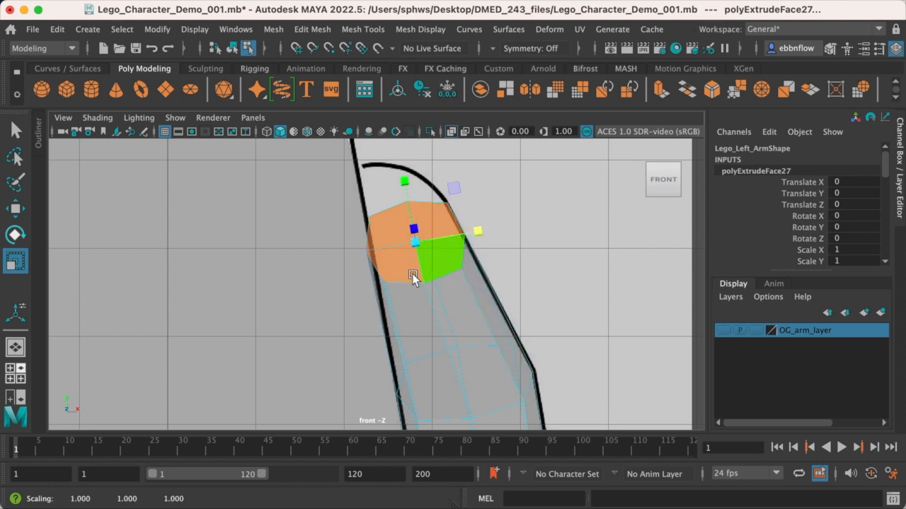
Move the two torso-side vertices of the top faces along X to about 2.322 and 2.259 to sit on the inner arm outline
scroll(384, 288, up, 2)
alt+middle_drag(397, 307, 448, 347)
scroll(431, 303, up, 2)
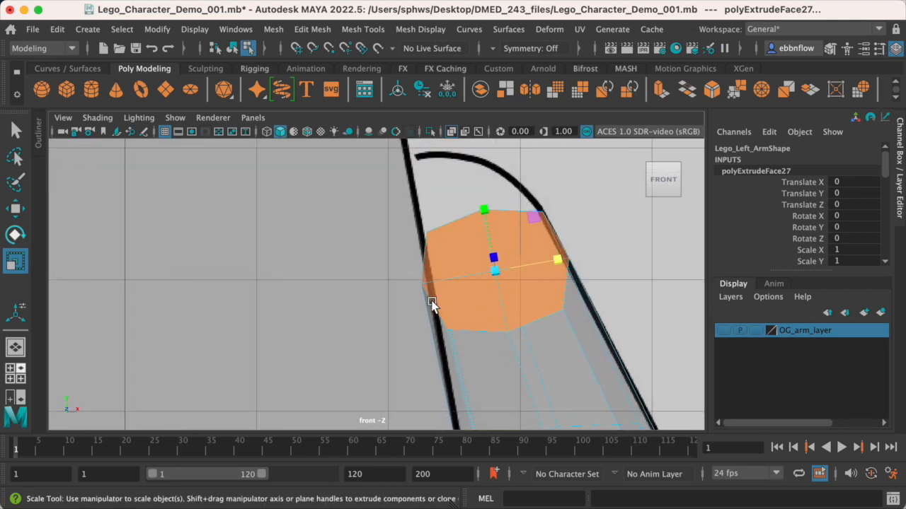
alt+middle_drag(444, 294, 465, 304)
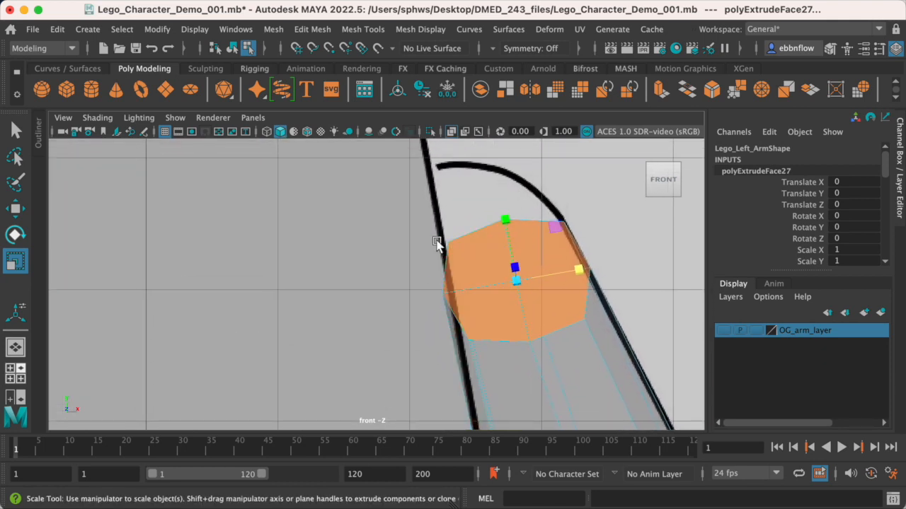
alt+middle_drag(448, 286, 454, 293)
right_drag(448, 303, 397, 218)
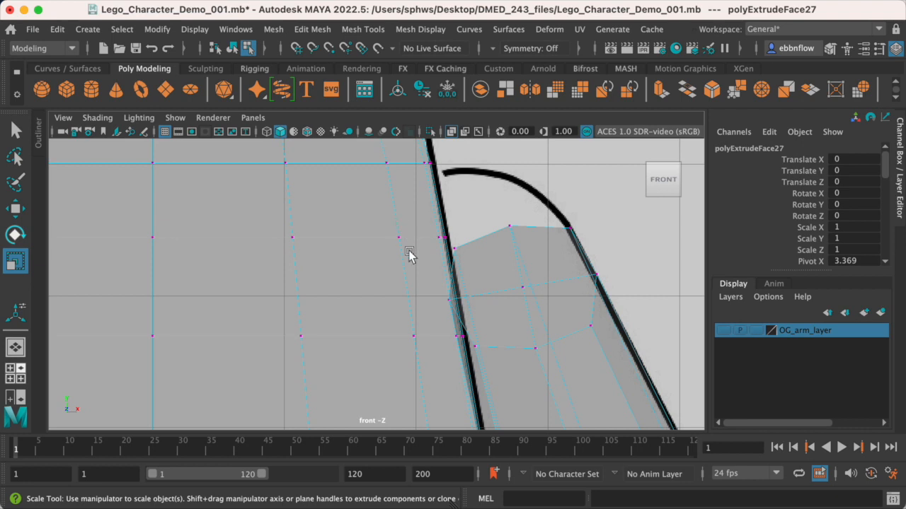
key(z)
right_drag(534, 315, 465, 216)
drag(436, 288, 468, 315)
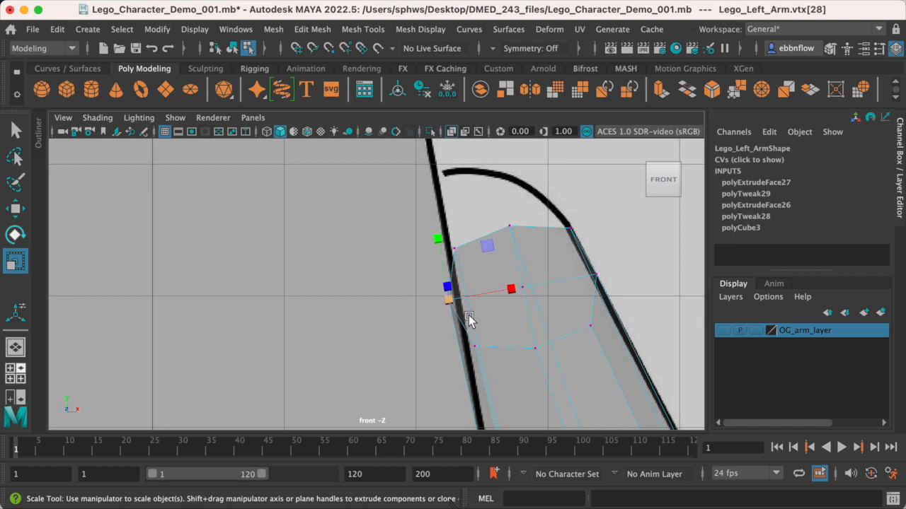
key(w)
drag(525, 298, 530, 298)
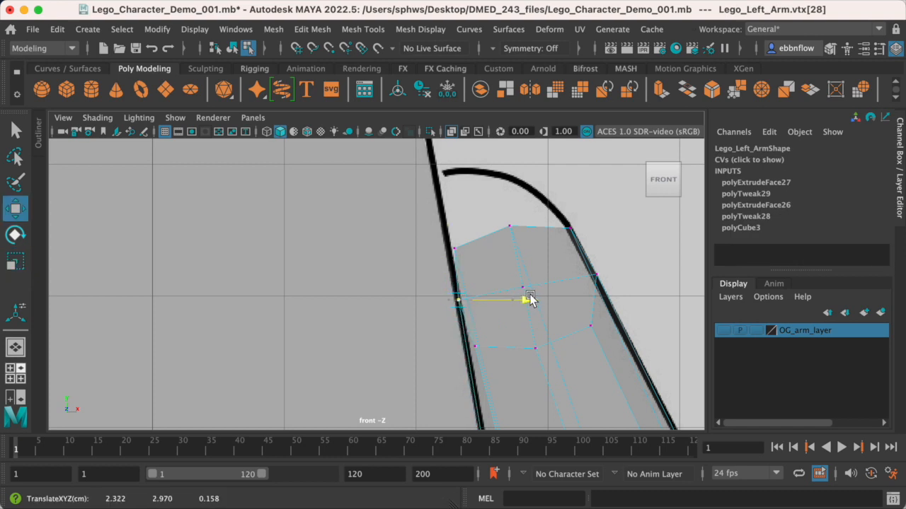
drag(530, 299, 530, 299)
click(453, 249)
drag(533, 248, 517, 250)
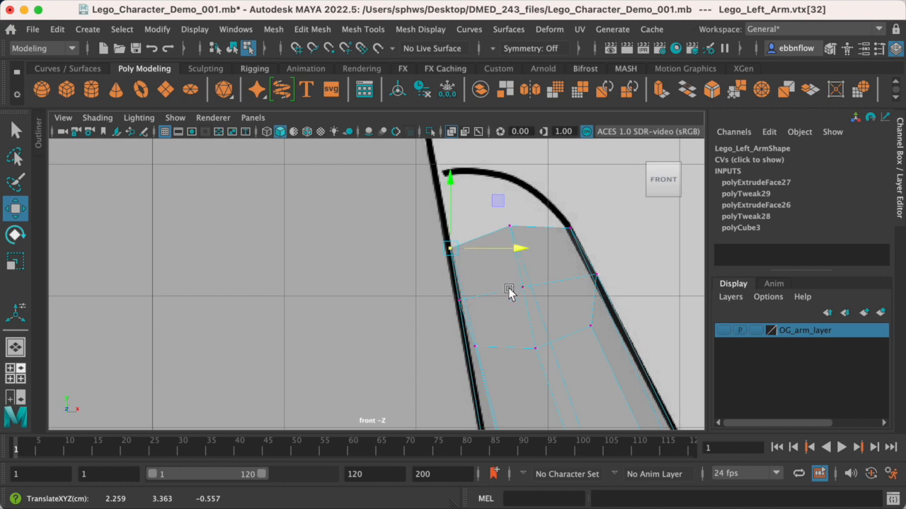
Compare the arm's upper section with the shoulder outline in the side and front views
key(space)
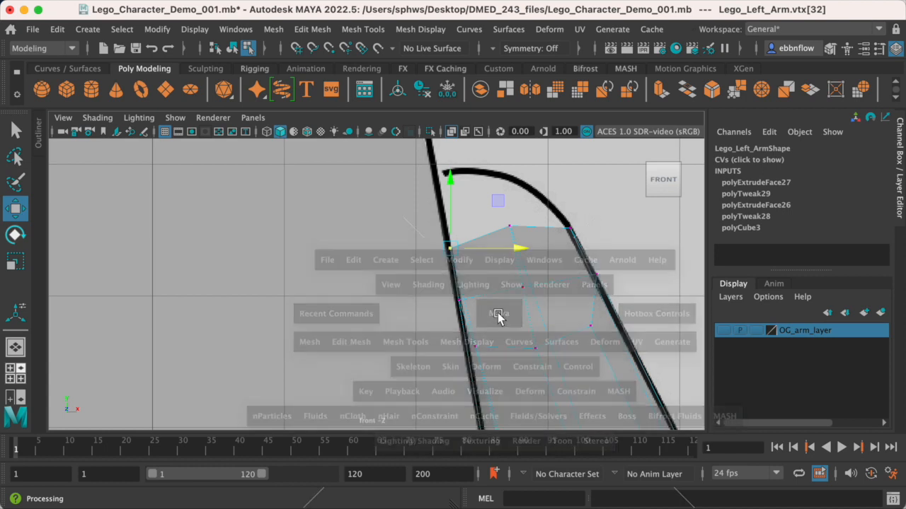
key(space)
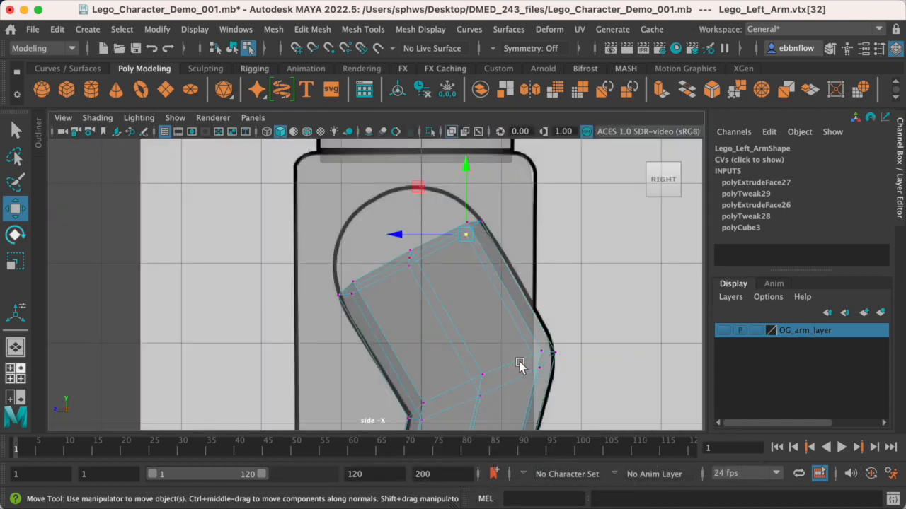
alt+middle_drag(453, 330, 535, 257)
key(space)
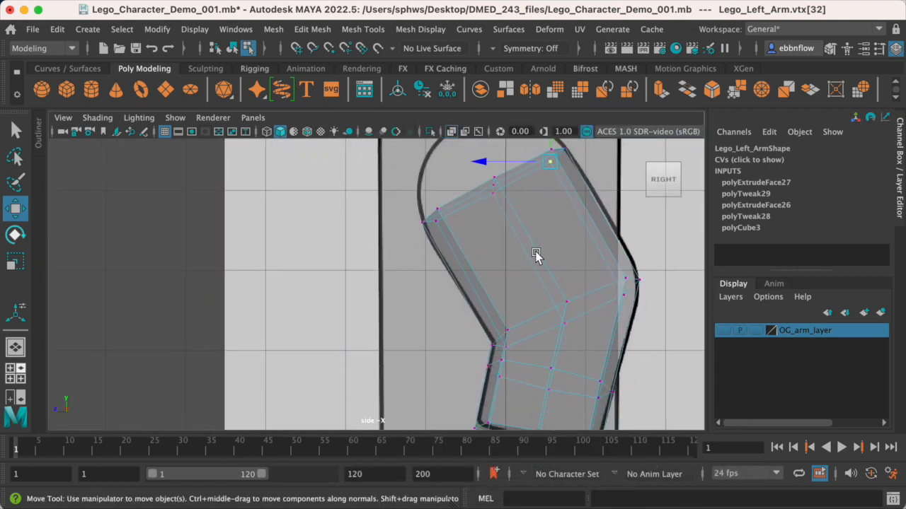
key(space)
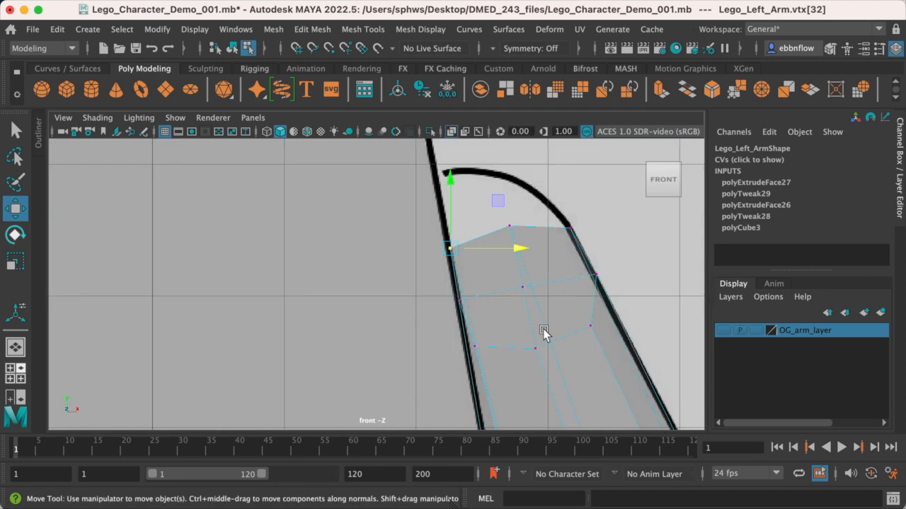
scroll(544, 333, down, 5)
scroll(522, 340, up, 1)
scroll(474, 363, up, 4)
scroll(474, 362, up, 2)
key(space)
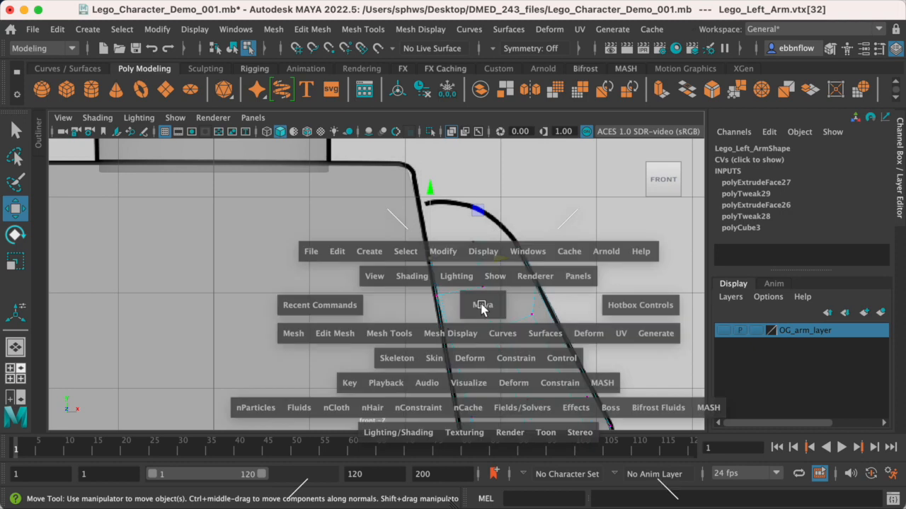
key(space)
Select the arm's top faces and extrude them toward the shoulder arc with a Local Translate Z of about 0.492
alt+drag(481, 156, 545, 257)
right_drag(327, 217, 332, 251)
alt+drag(347, 259, 482, 244)
key(space)
key(space)
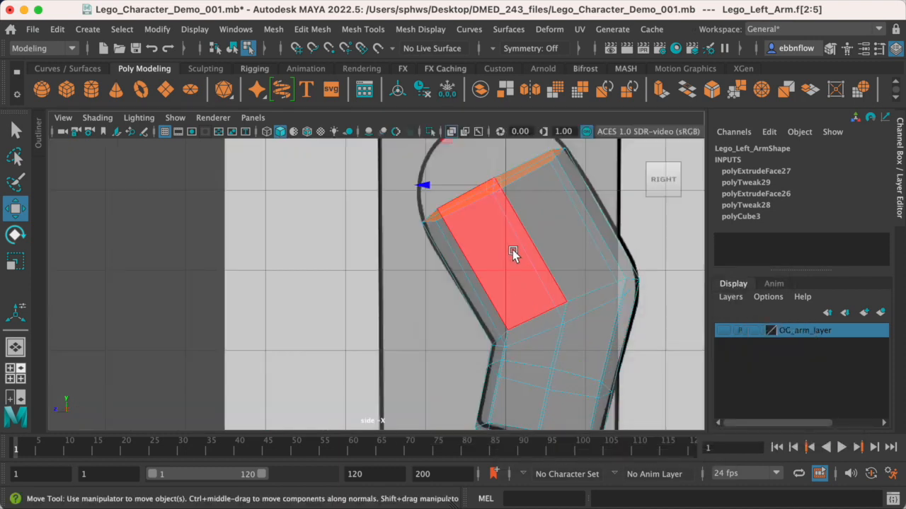
alt+middle_drag(507, 217, 521, 322)
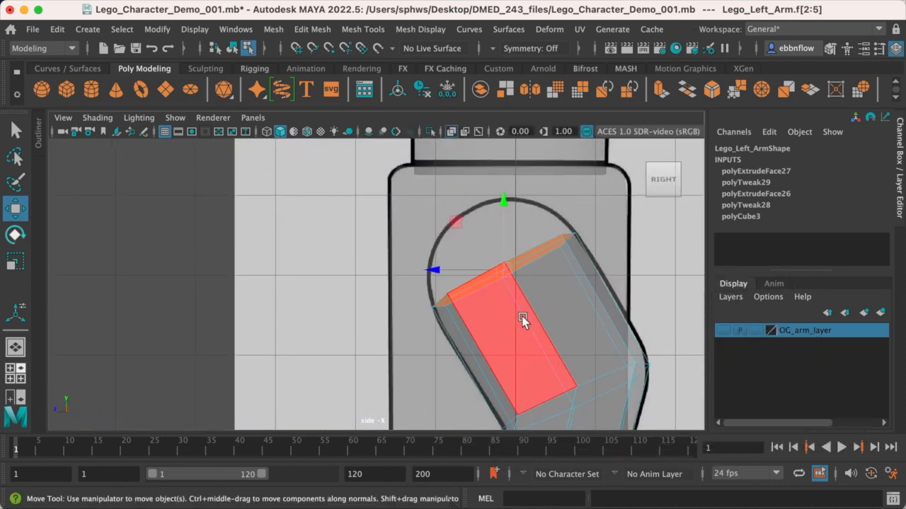
key(ctrl+e)
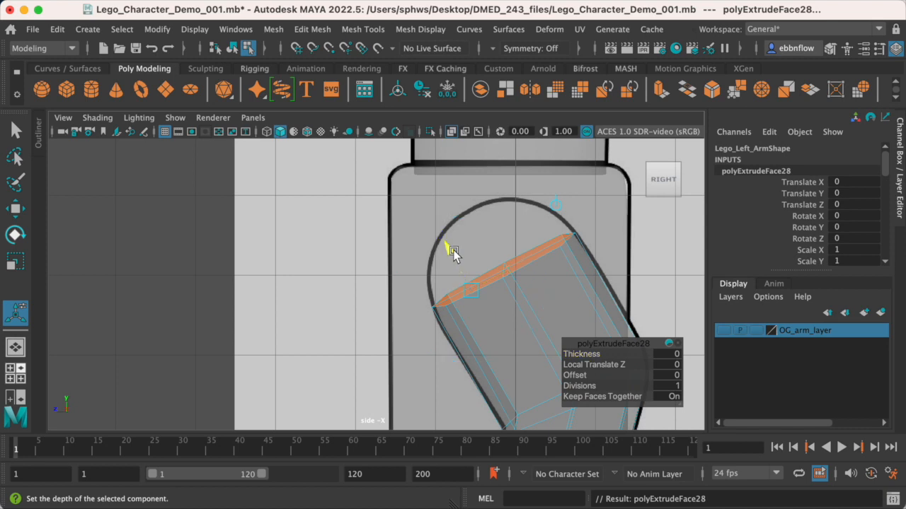
mouse_move(440, 216)
mouse_down()
mouse_move(435, 204)
mouse_move(436, 219)
mouse_up()
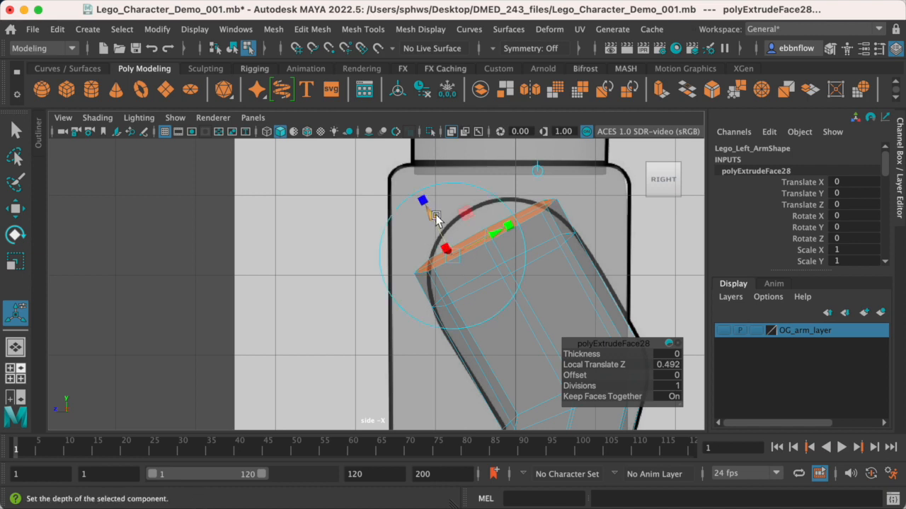
Scale the arm's extruded top faces to about 0.845 along X to narrow them in the front view
scroll(520, 290, up, 5)
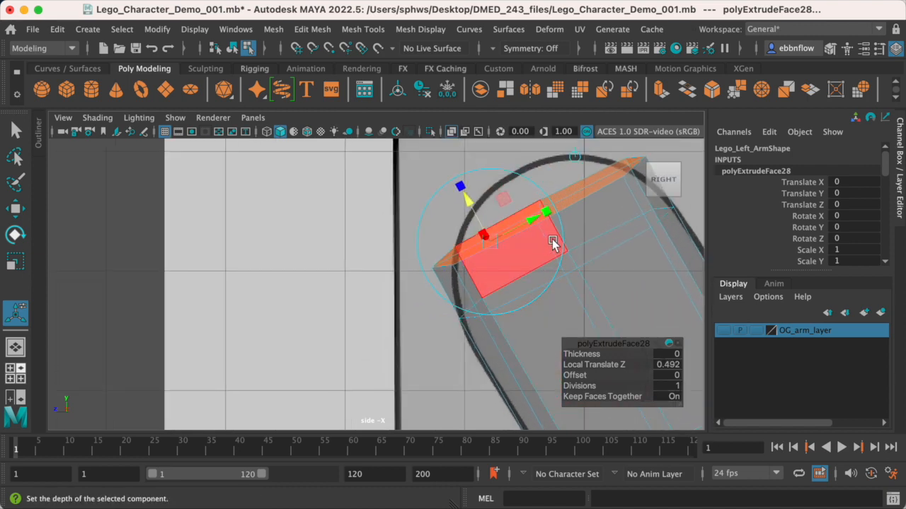
alt+middle_drag(550, 207, 524, 248)
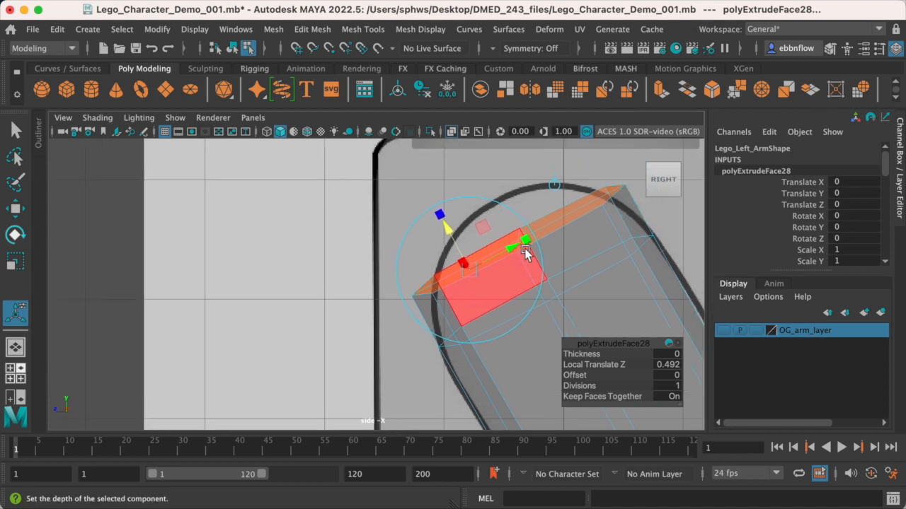
key(e)
key(r)
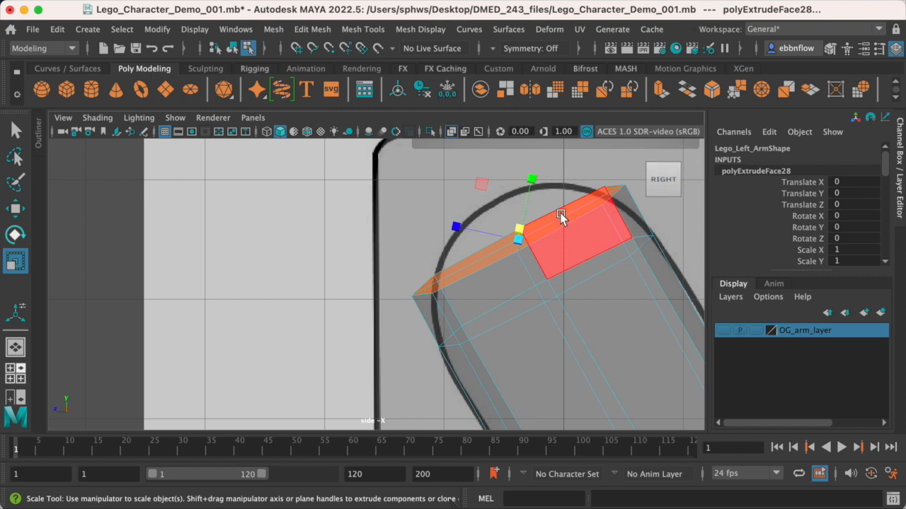
key(space)
key(space)
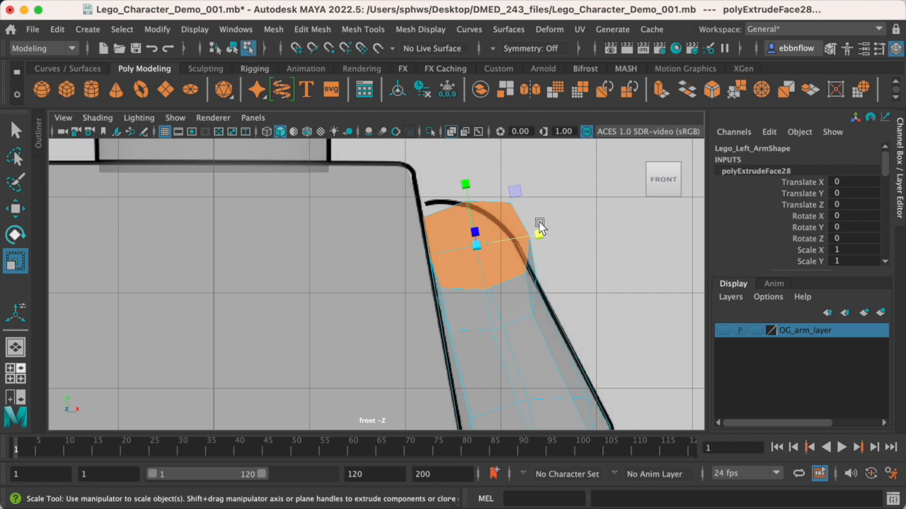
scroll(541, 261, up, 4)
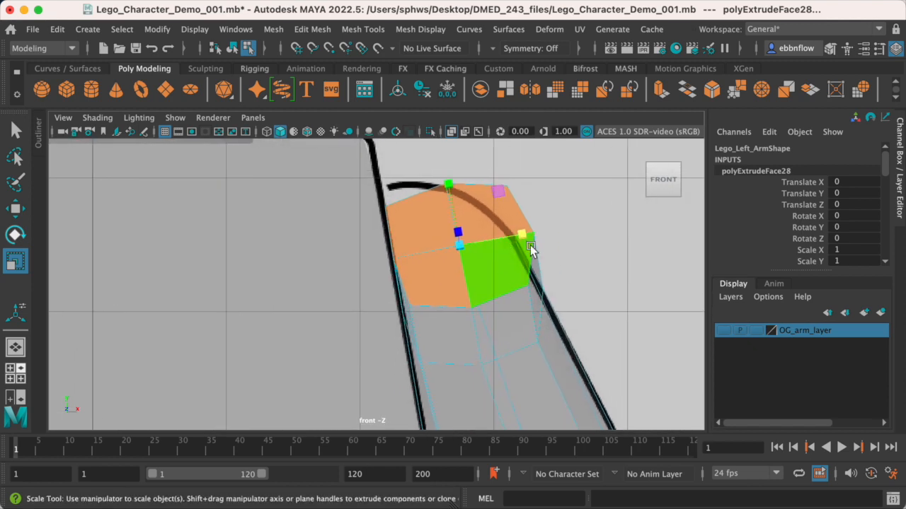
drag(526, 238, 513, 236)
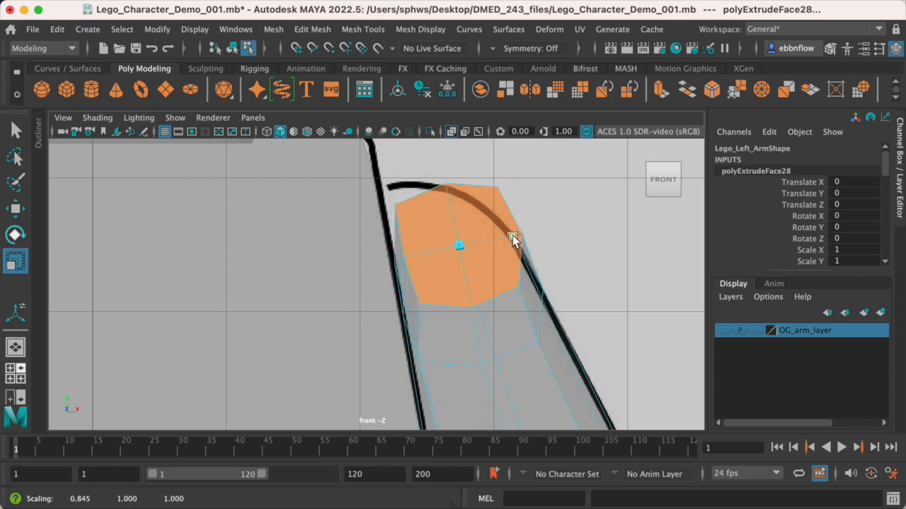
Move the top faces along X to about 2.663 so they sit between the arm outlines in the front view
key(w)
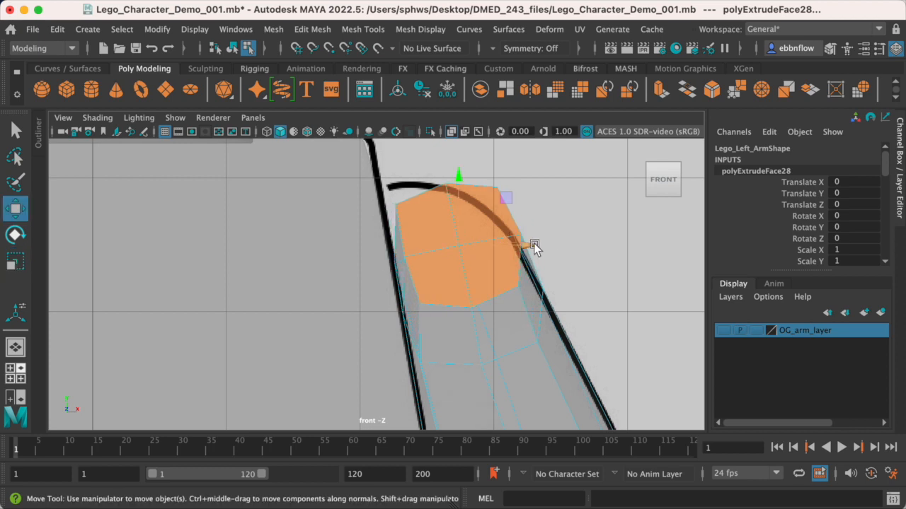
drag(534, 246, 520, 245)
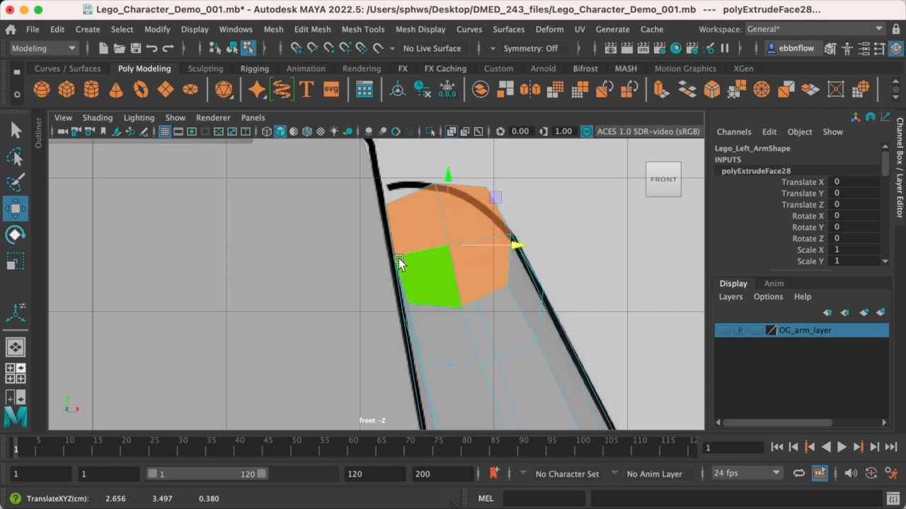
drag(515, 244, 516, 243)
key(r)
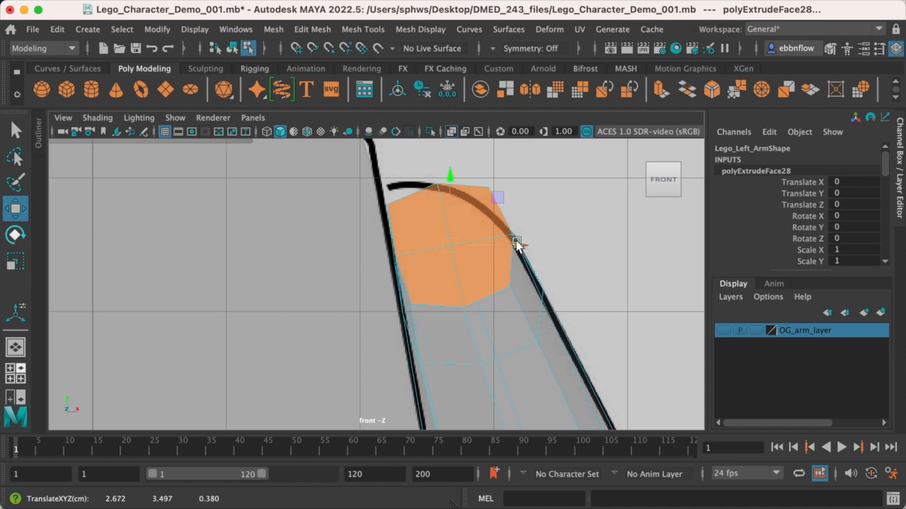
key(w)
drag(517, 241, 518, 243)
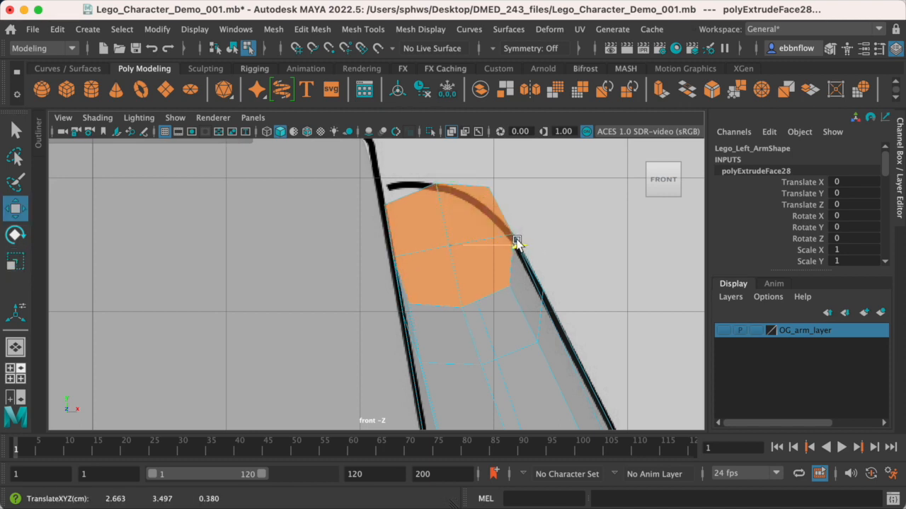
Move the lower torso-side vertex of the top faces along X onto the inner arm outline
right_click(418, 302)
right_drag(395, 283, 378, 216)
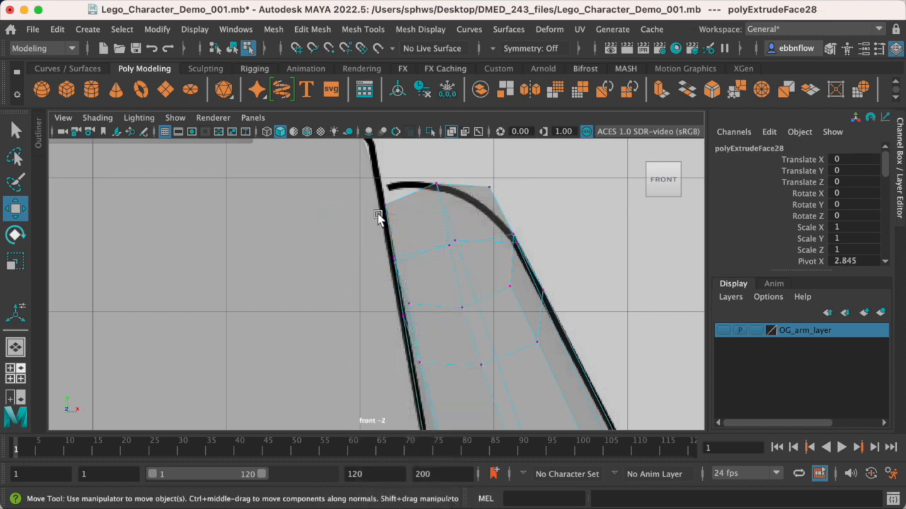
click(416, 307)
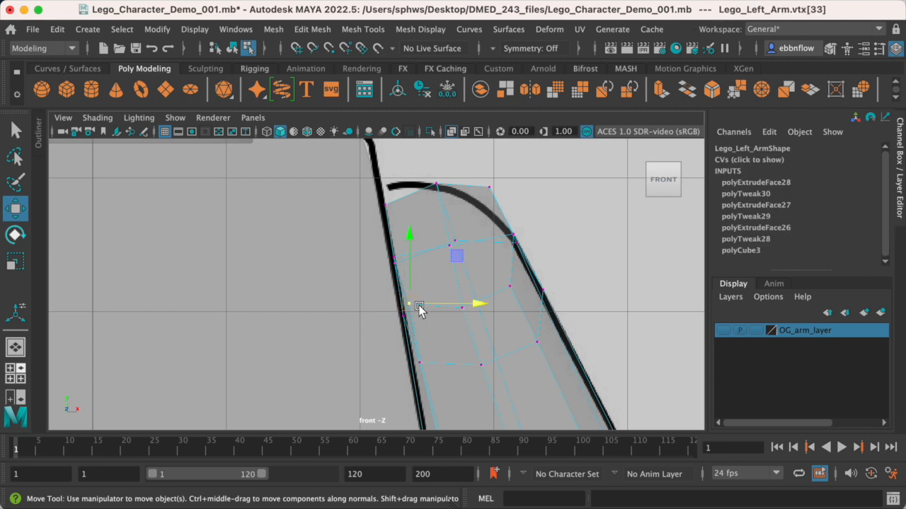
drag(480, 307, 472, 304)
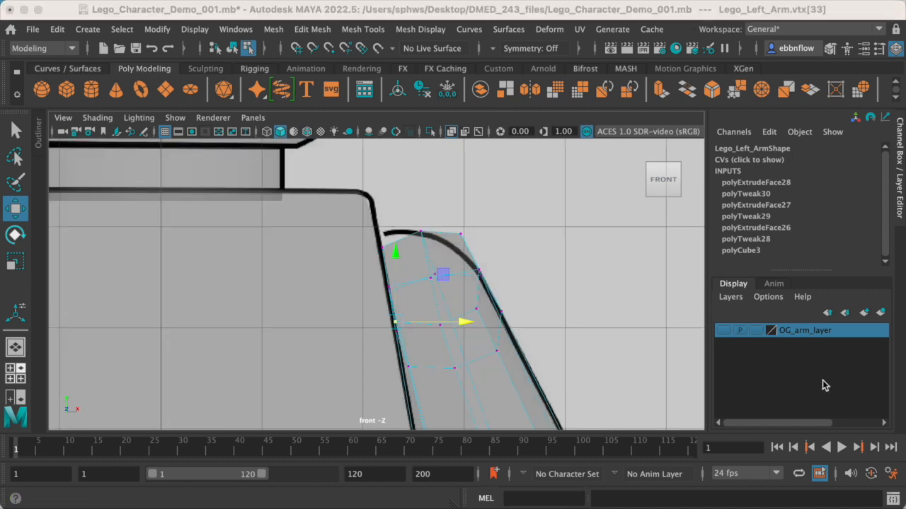
Select the three vertices across the middle row of the arm's top faces, checking the selection in the perspective view
click(476, 271)
key(q)
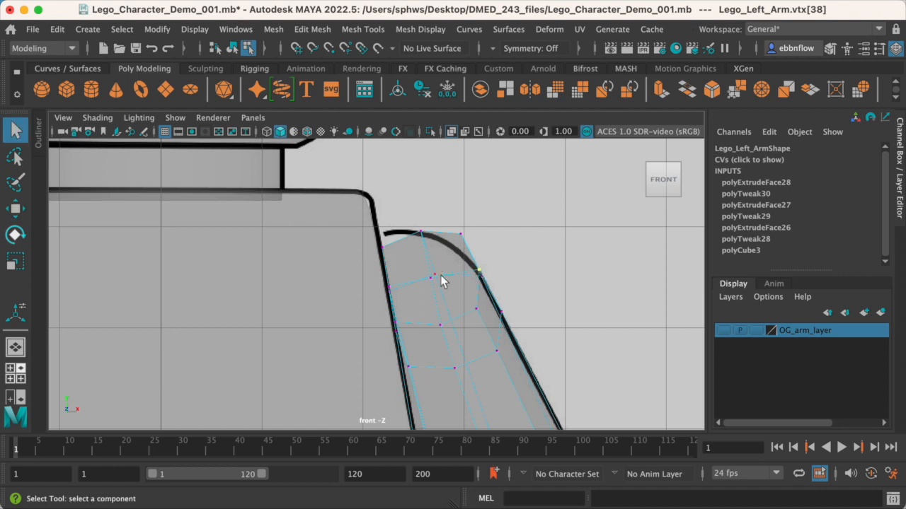
click(427, 280)
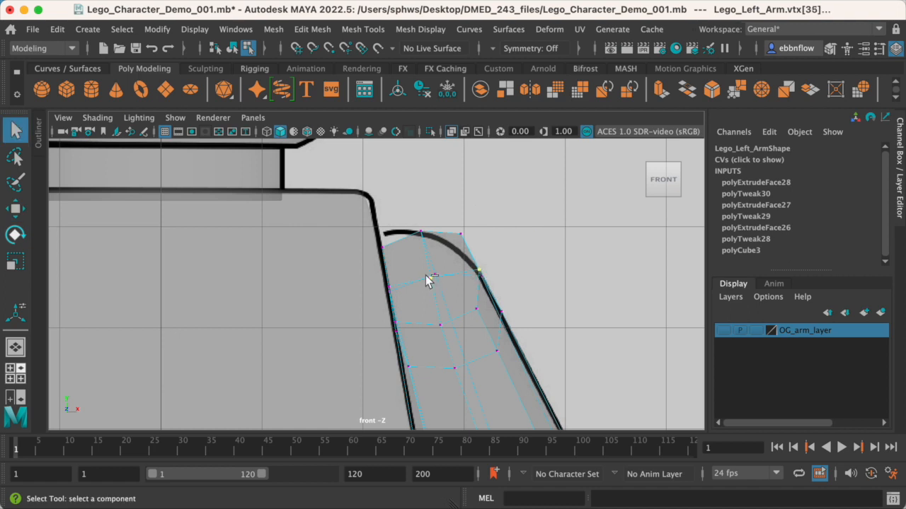
shift+click(391, 286)
key(space)
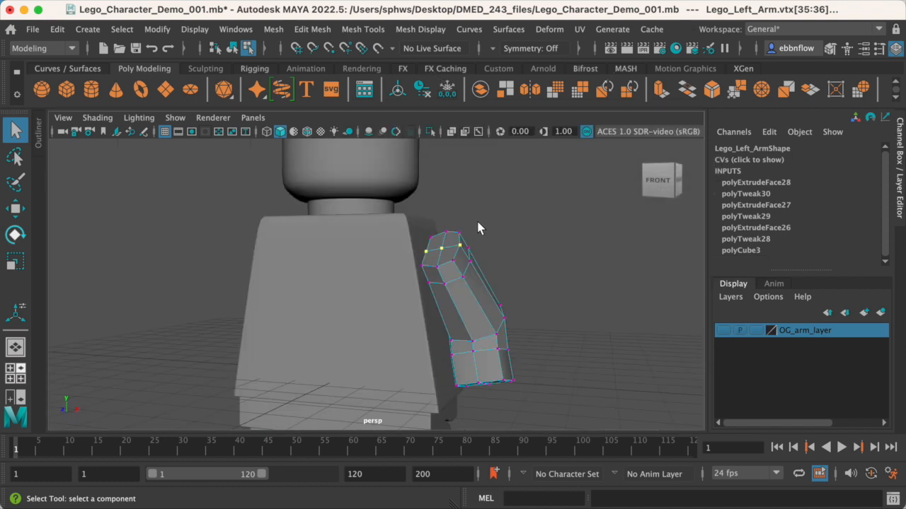
alt+drag(476, 219, 460, 243)
key(space)
key(space)
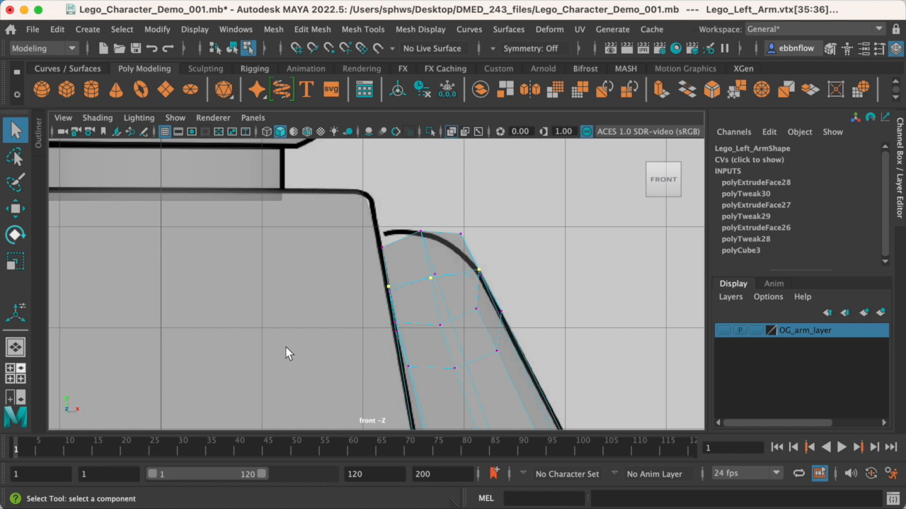
key(space)
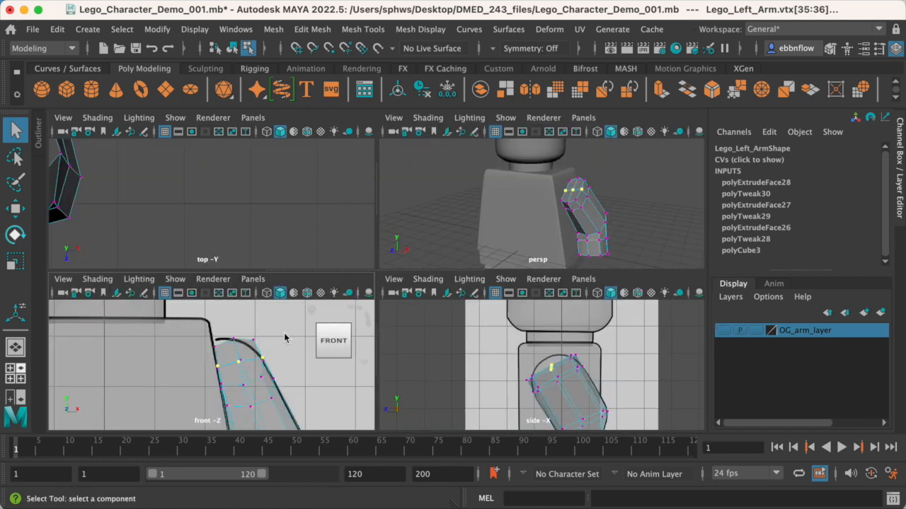
key(space)
Raise the three middle-row vertices to about 4.049 in Y and shift them to about 2.602 in X
key(w)
drag(433, 210, 415, 158)
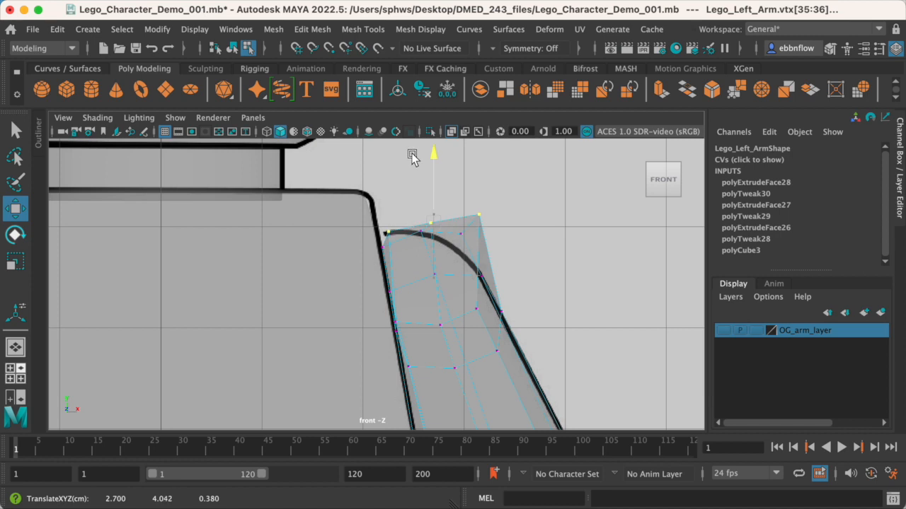
drag(412, 156, 413, 158)
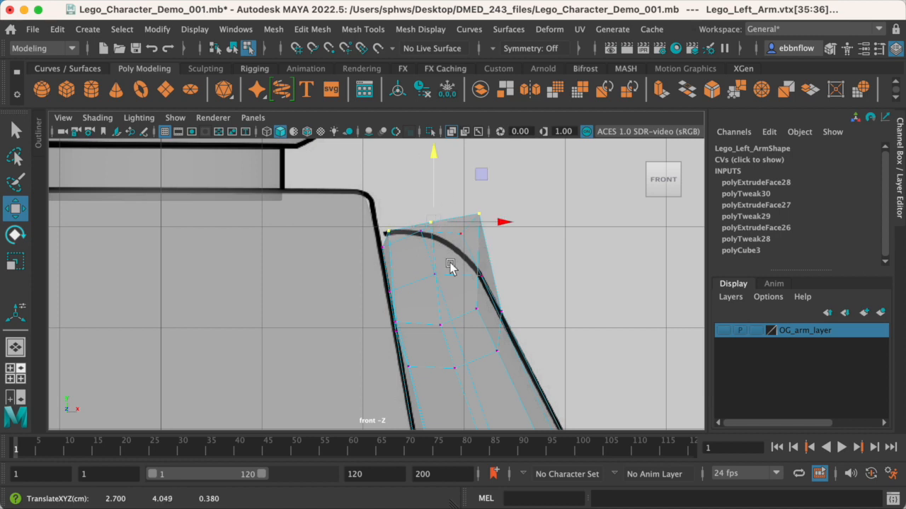
drag(510, 224, 497, 221)
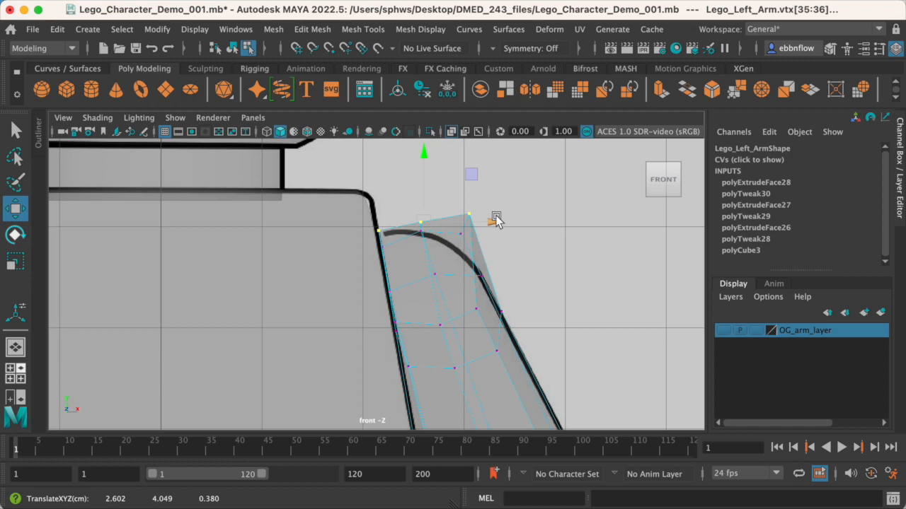
Move the three raised vertices along Z to about 0.683 in the side view to widen the shoulder around the arc
key(space)
key(space)
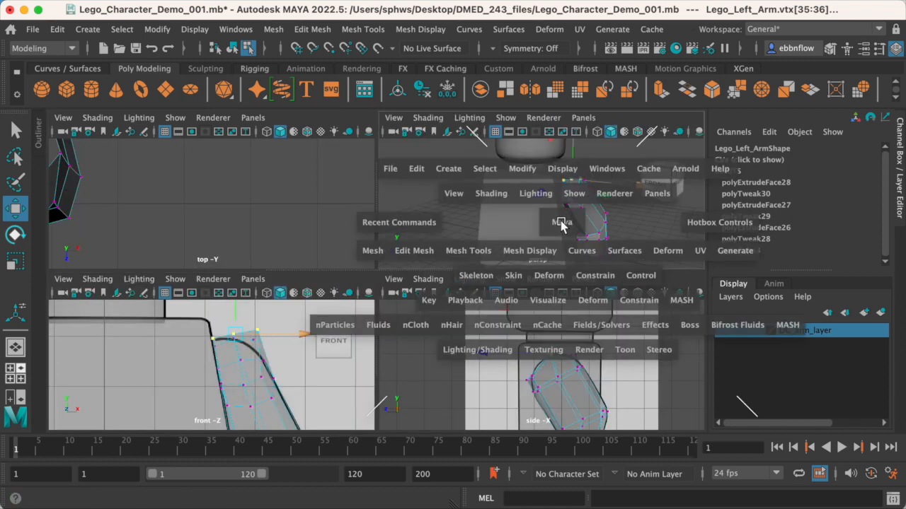
mouse_move(520, 259)
alt+mouse_down()
mouse_move(461, 262)
mouse_move(424, 276)
mouse_move(425, 287)
mouse_move(449, 261)
mouse_move(519, 253)
mouse_move(443, 257)
mouse_move(418, 282)
mouse_move(530, 253)
mouse_move(514, 255)
alt+mouse_up()
alt+drag(451, 258, 455, 259)
key(space)
key(space)
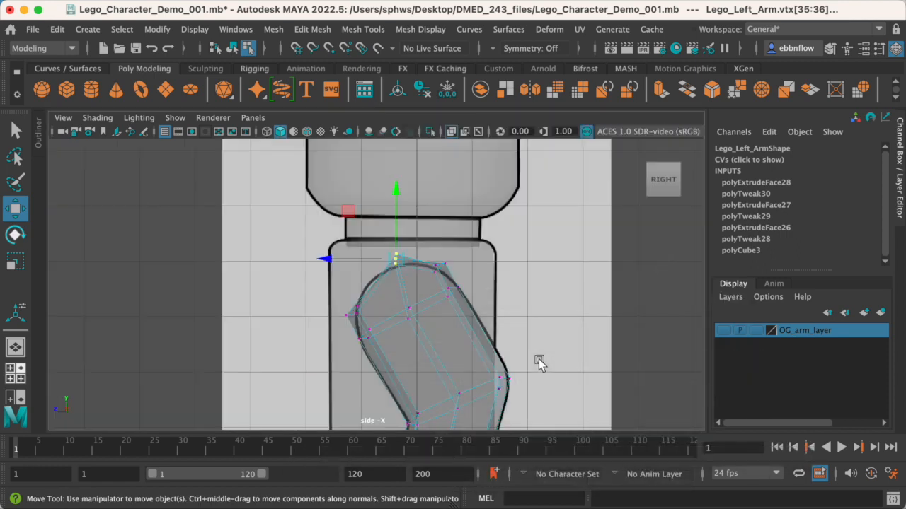
scroll(404, 238, up, 2)
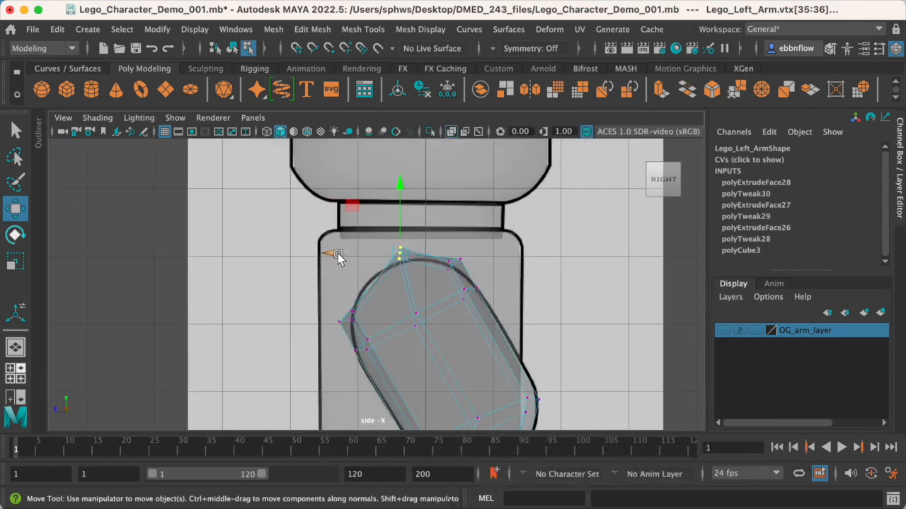
drag(328, 257, 307, 257)
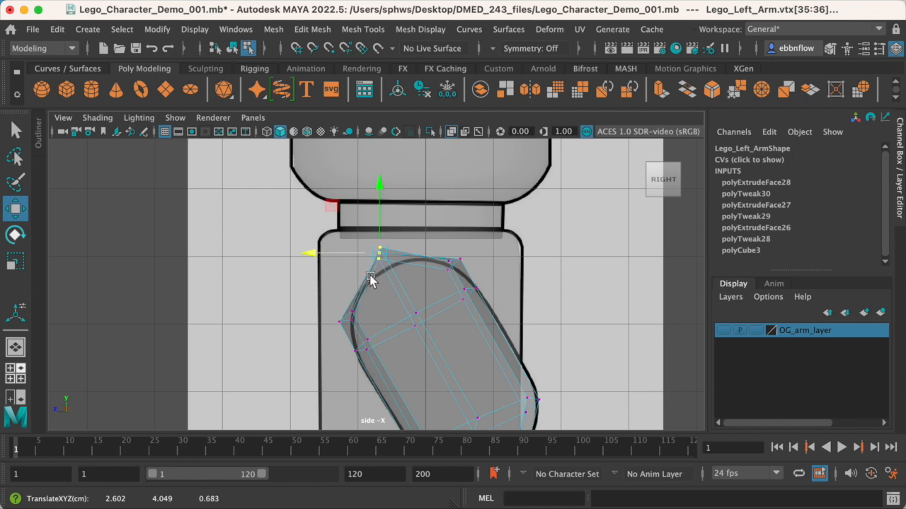
alt+middle_drag(406, 297, 409, 266)
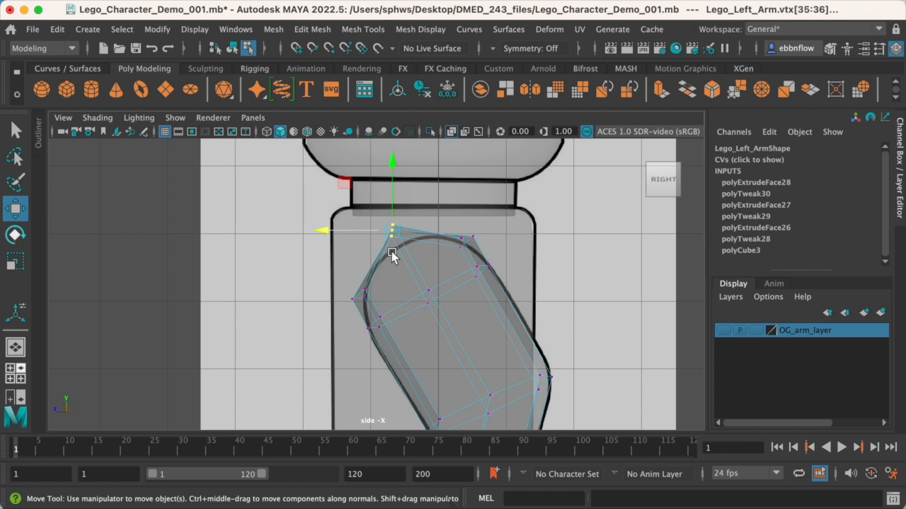
scroll(410, 270, up, 2)
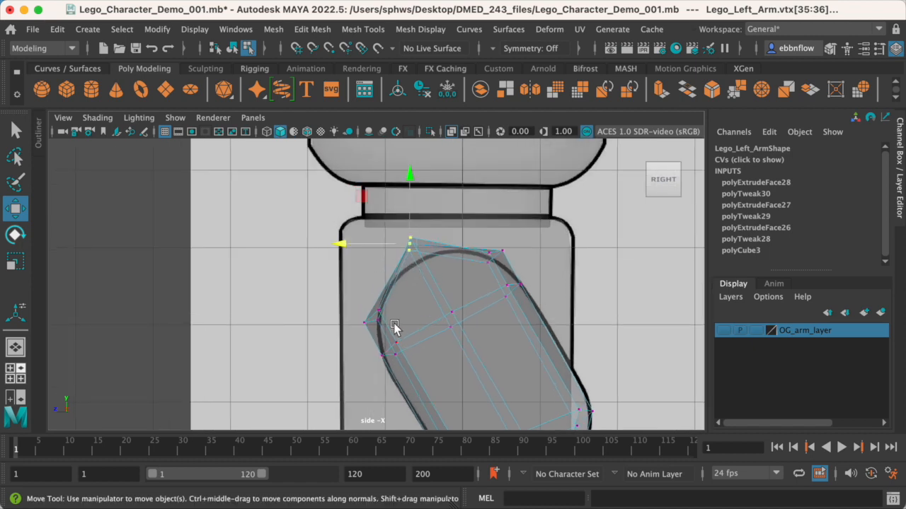
Lower the centre and outer raised vertices individually in the front view, the outer one to about 3.991 in Y, to level the shoulder's top edge
key(space)
key(space)
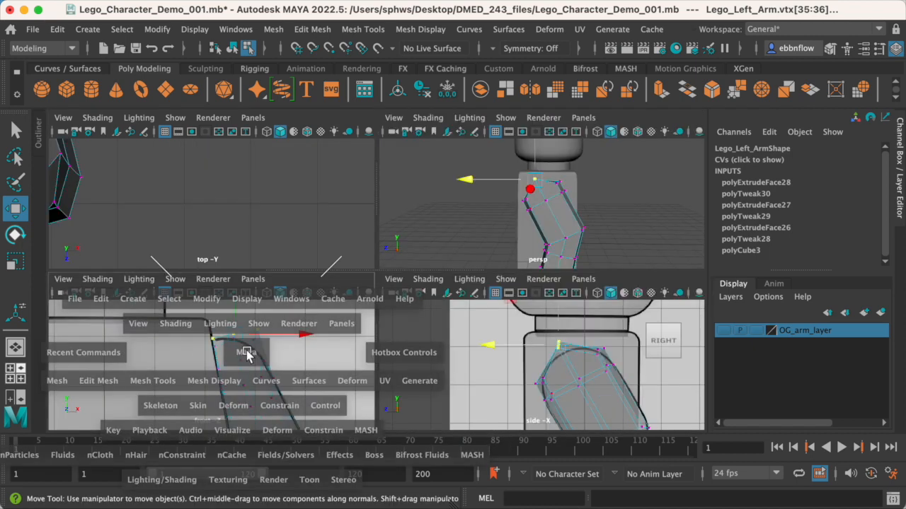
scroll(328, 308, up, 2)
mouse_move(392, 216)
alt+middle_down()
mouse_move(371, 193)
mouse_move(407, 201)
mouse_move(400, 201)
alt+middle_up()
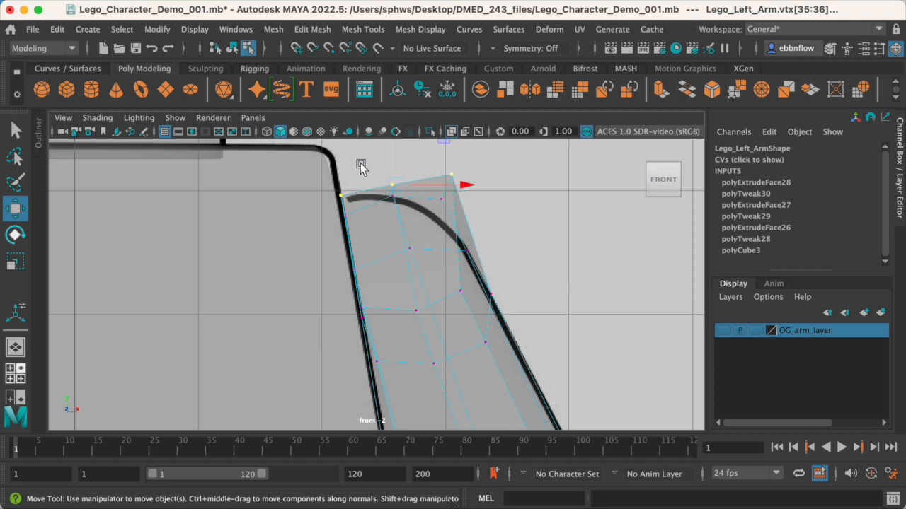
drag(324, 183, 350, 202)
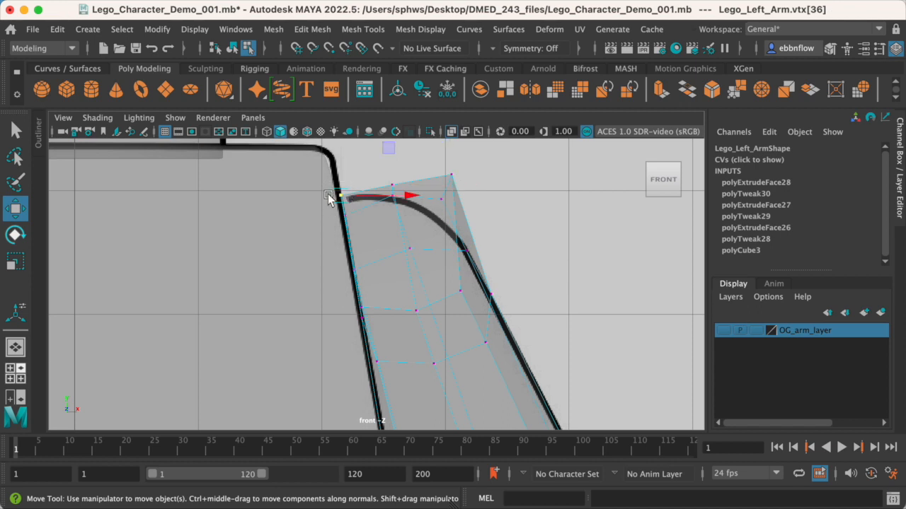
drag(374, 171, 401, 192)
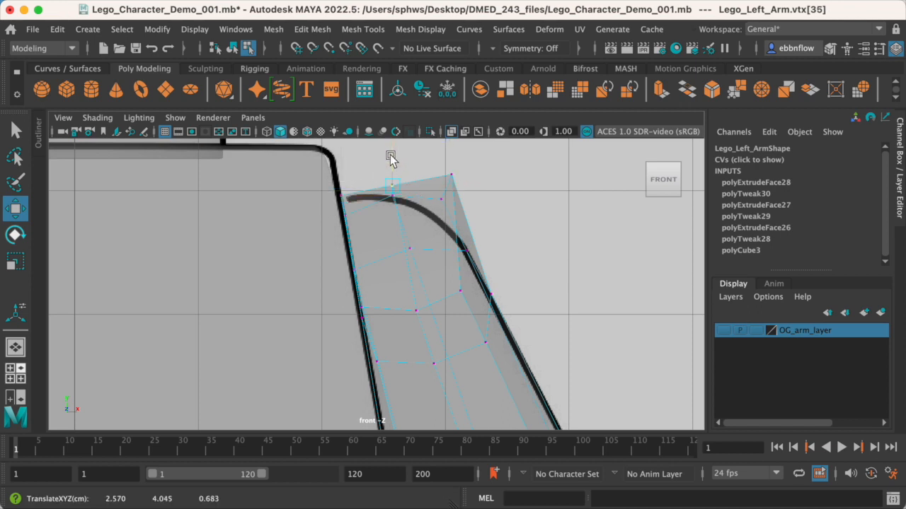
drag(391, 162, 391, 161)
drag(449, 170, 464, 186)
drag(450, 151, 449, 172)
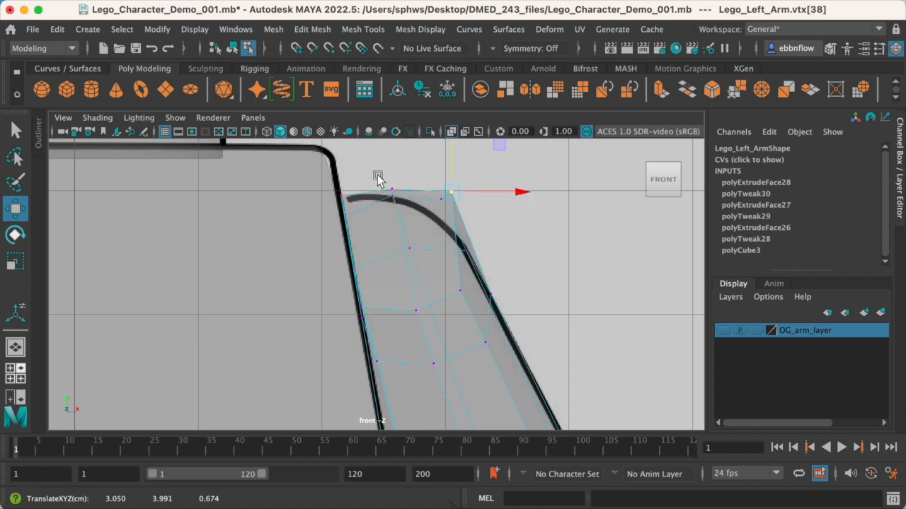
Select the front middle vertex at the shoulder top and the one below it, and shift both to about 2.587 in X
click(401, 204)
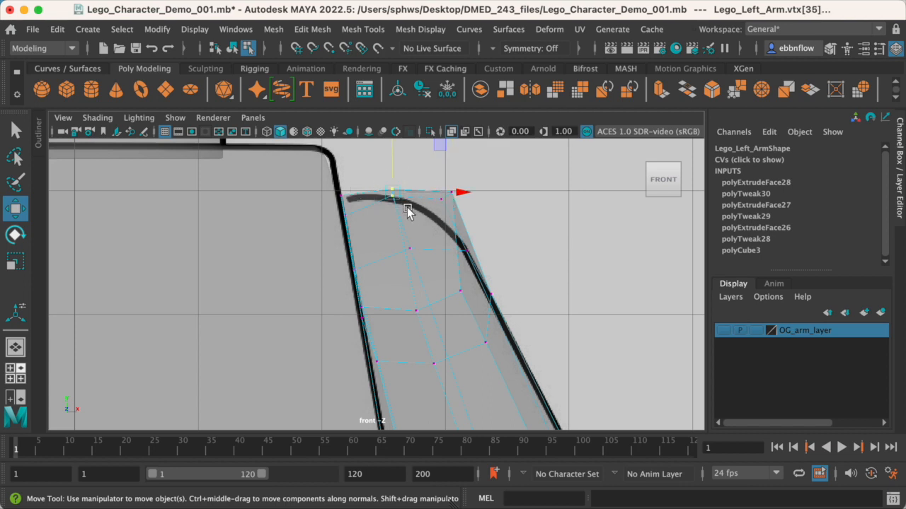
key(space)
key(space)
alt+drag(471, 223, 524, 217)
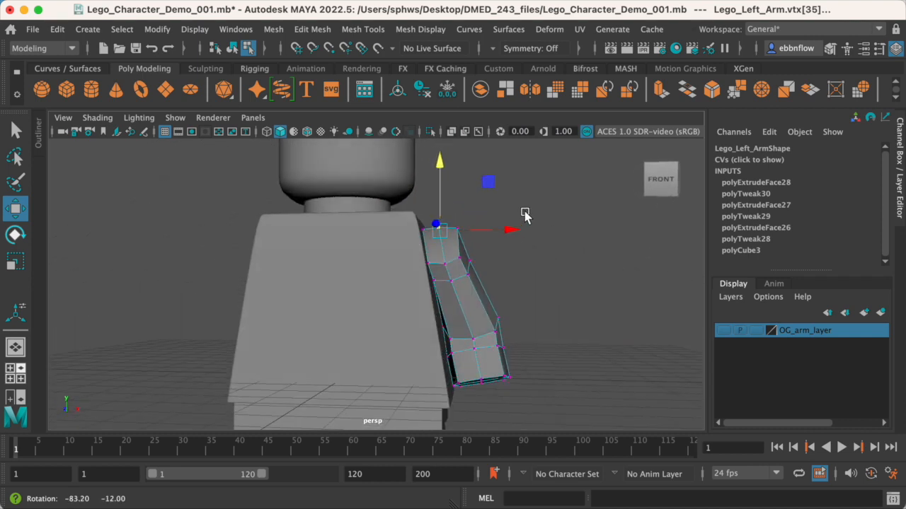
shift+click(446, 266)
key(space)
key(space)
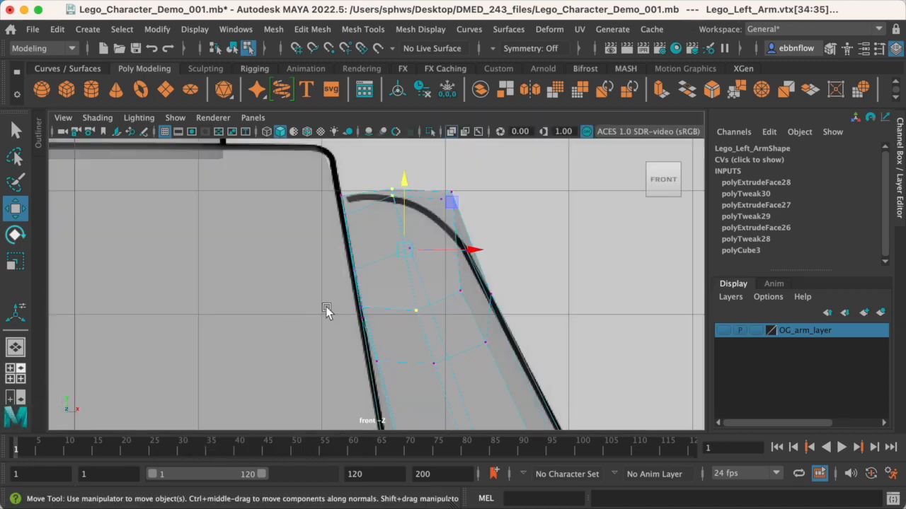
drag(473, 249, 466, 249)
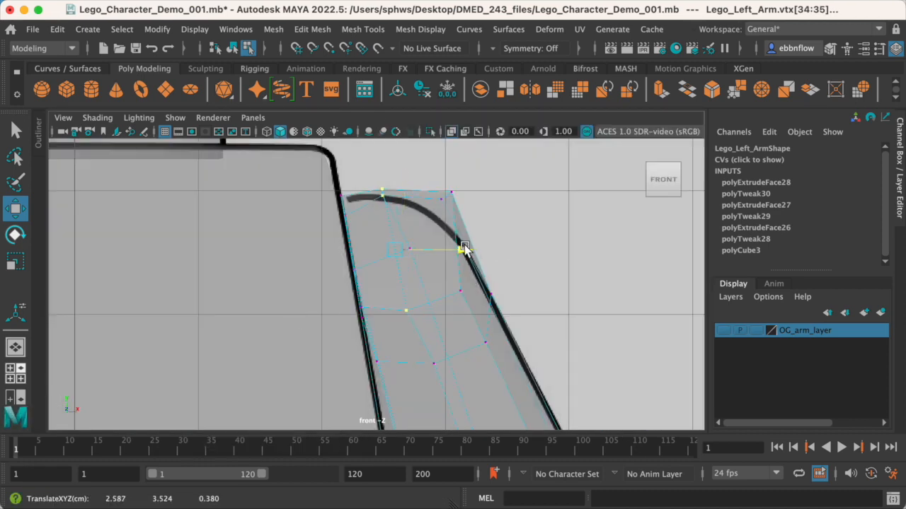
key(space)
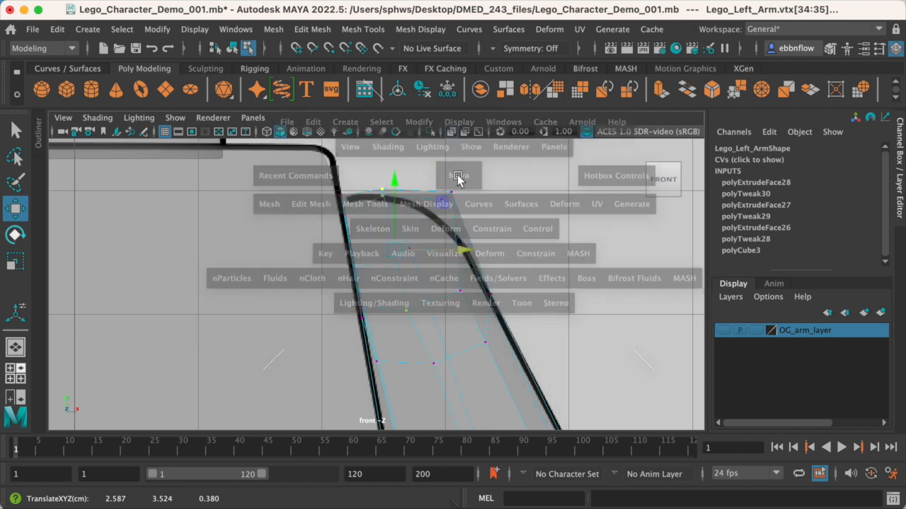
key(space)
key(space)
key(space)
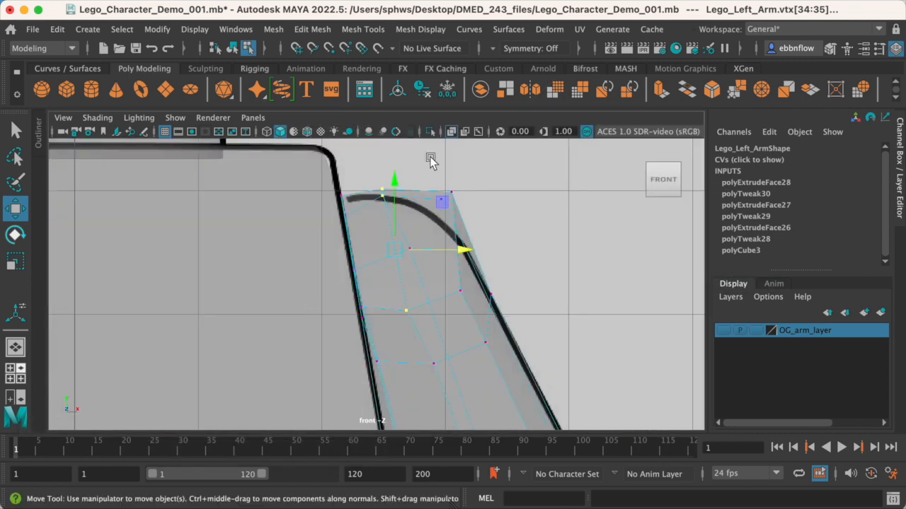
Move both outer shoulder-top vertices to about 2.871 in X and 3.917 in Y, and raise the front inner one to about 3.999 in Y
click(451, 191)
key(space)
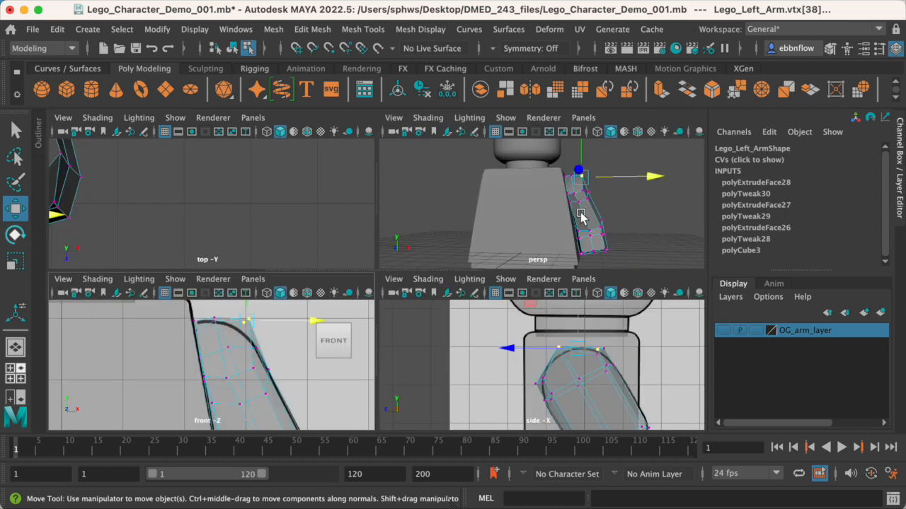
key(space)
alt+drag(594, 210, 472, 247)
key(space)
key(space)
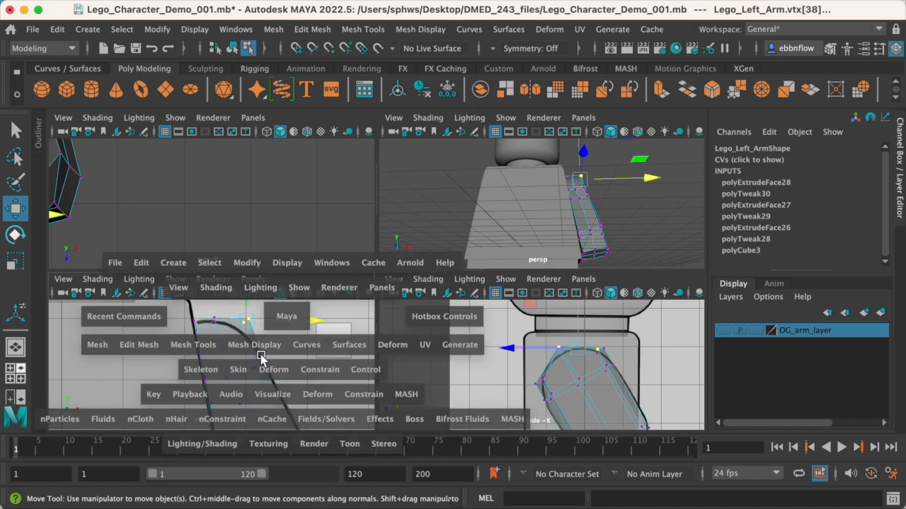
drag(517, 196, 493, 199)
drag(421, 160, 426, 168)
drag(487, 205, 501, 201)
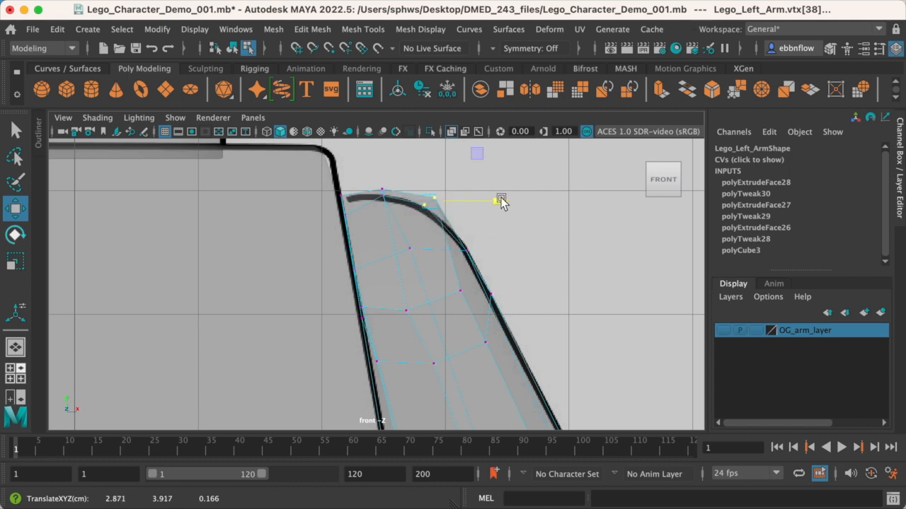
click(347, 198)
drag(340, 168, 340, 164)
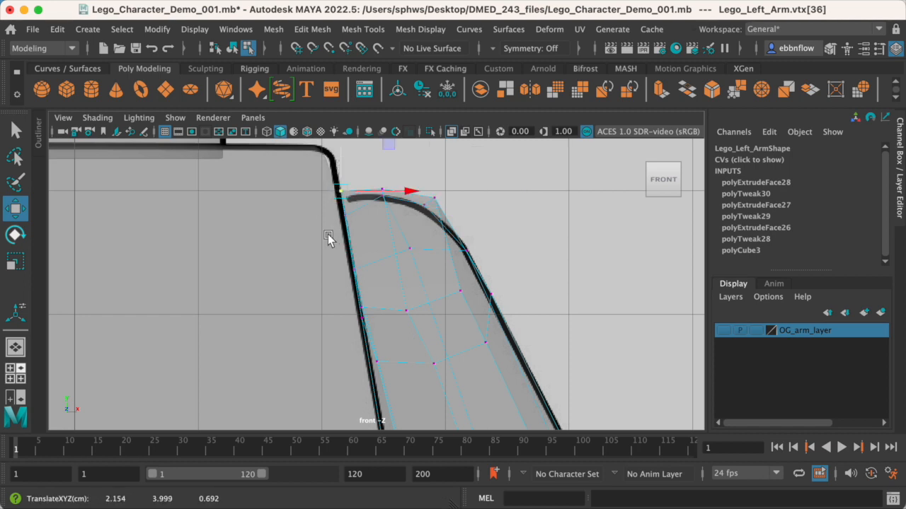
Examine the front shoulder vertices in the perspective view and against the side outline
key(space)
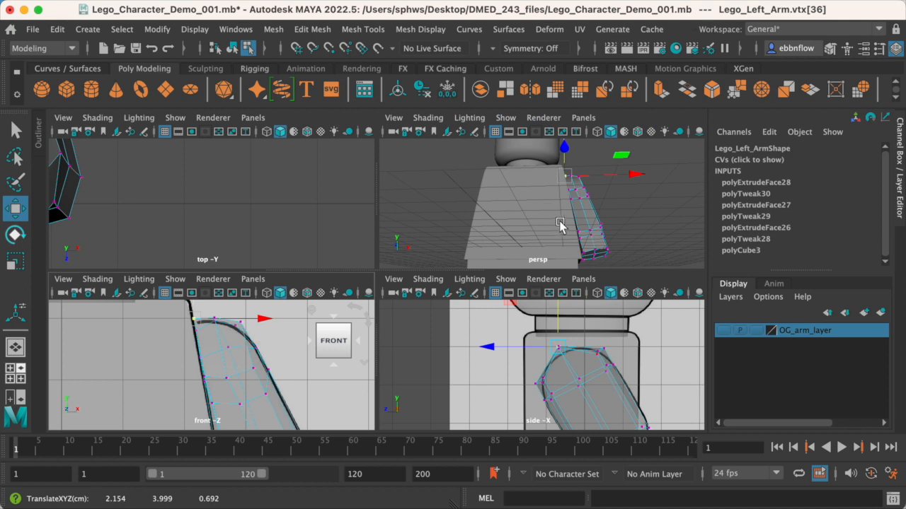
key(space)
alt+drag(461, 278, 396, 293)
key(space)
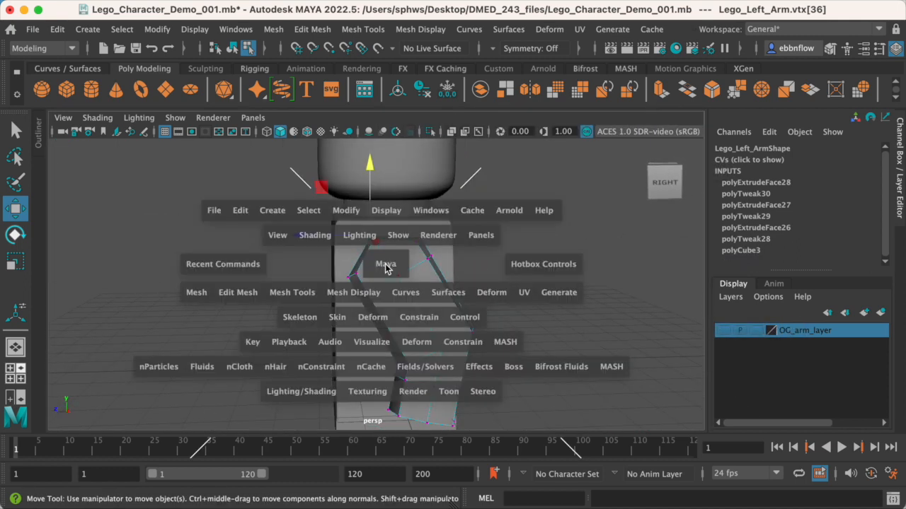
key(space)
scroll(461, 329, up, 2)
mouse_move(467, 295)
alt+middle_down()
mouse_move(431, 263)
mouse_move(473, 285)
alt+middle_up()
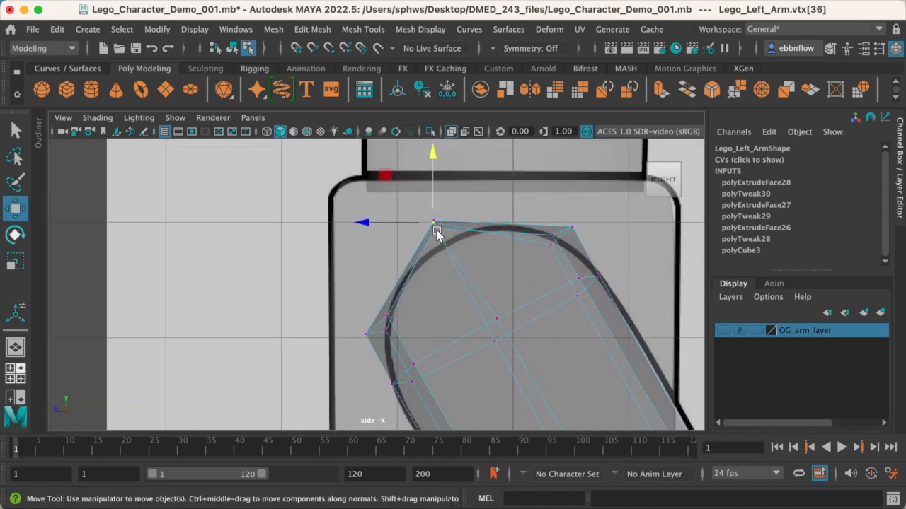
key(space)
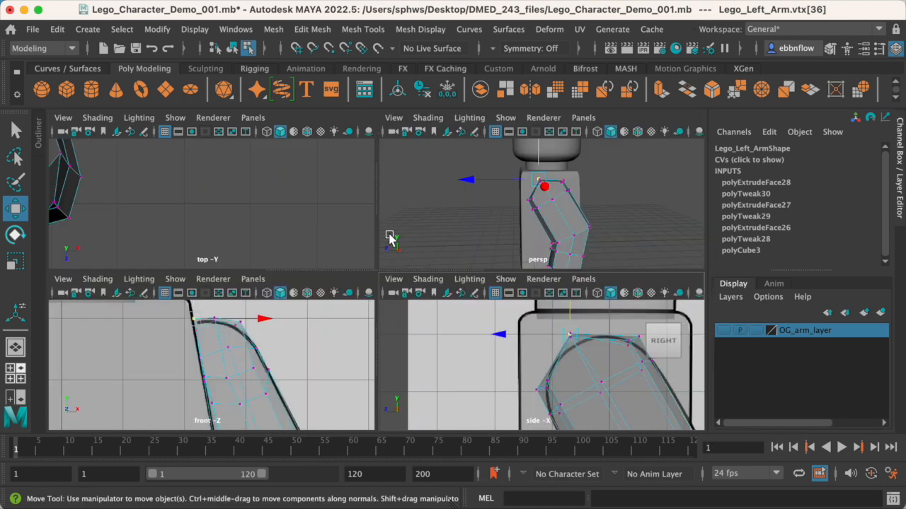
key(space)
alt+drag(364, 265, 320, 261)
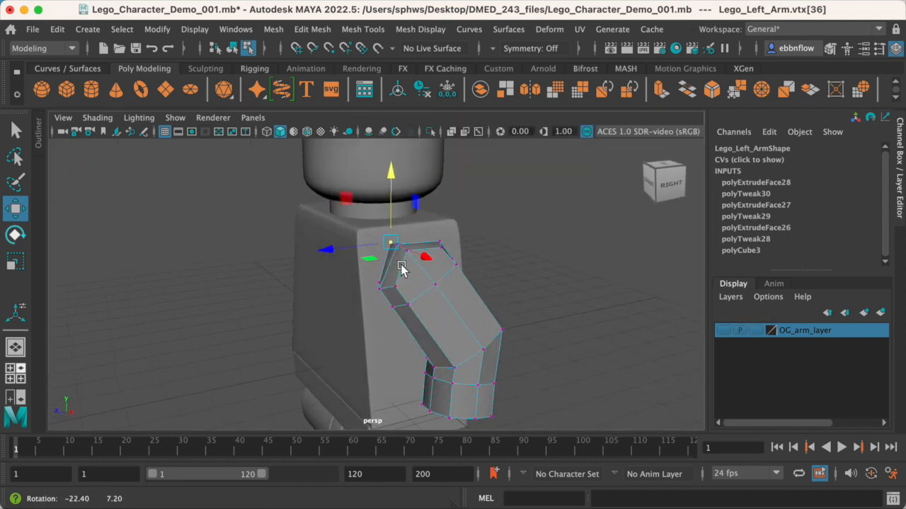
click(358, 248)
alt+drag(403, 253, 421, 235)
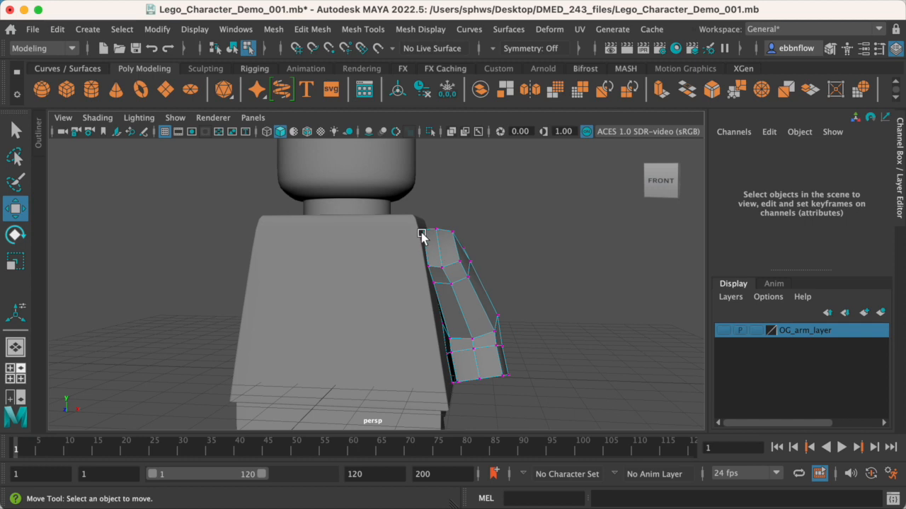
Move the front outer shoulder vertex inside the side arc, to about 3.719 in Y and 0.435 in Z
alt+drag(460, 258, 372, 242)
click(372, 235)
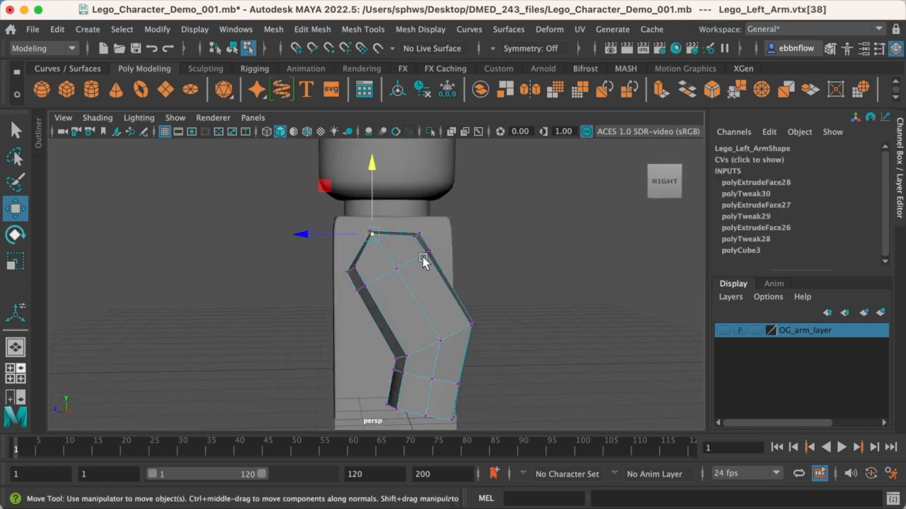
key(space)
key(space)
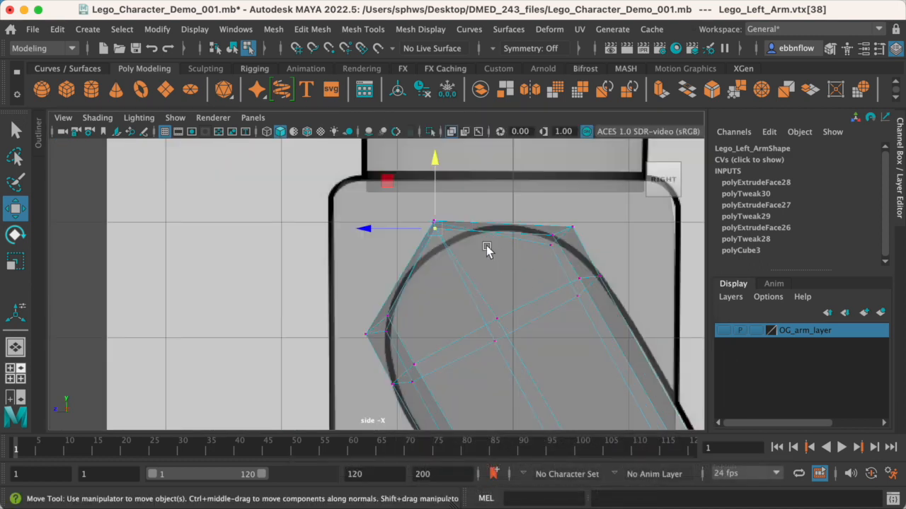
drag(431, 196, 441, 212)
drag(362, 258, 392, 246)
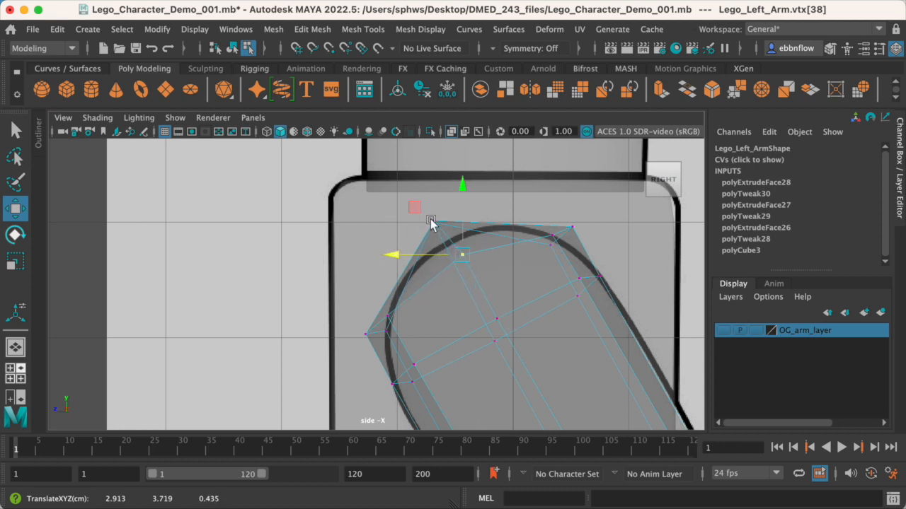
drag(391, 255, 389, 256)
Select the front middle vertex of the shoulder top and move it onto the side arc, about 3.900 in Y and 0.585 in Z
key(space)
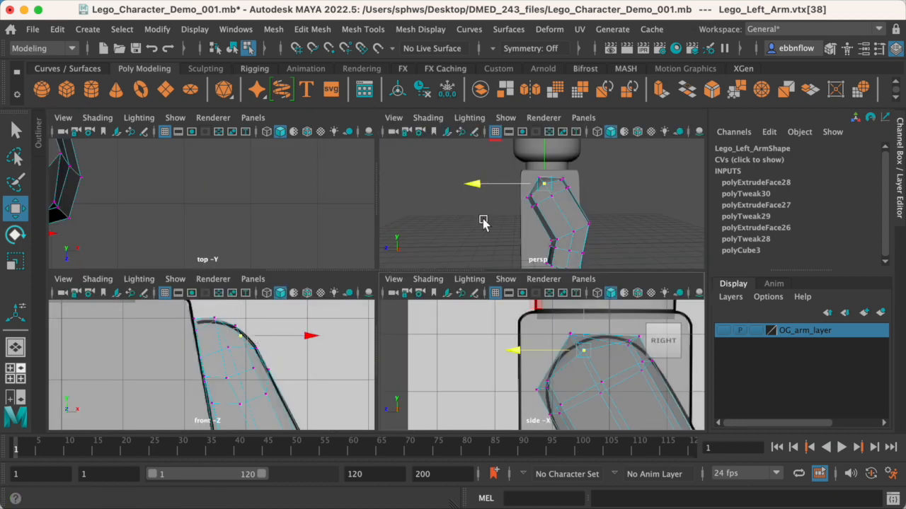
key(space)
alt+drag(388, 284, 436, 291)
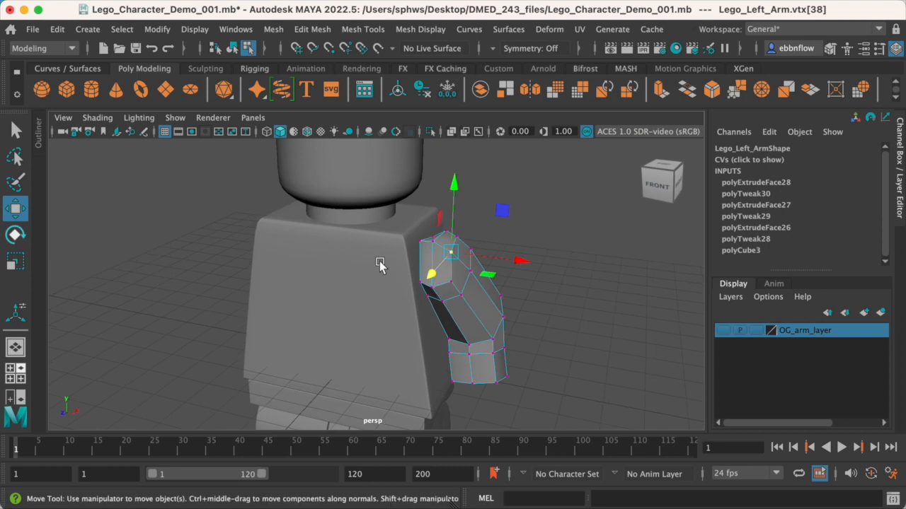
click(183, 230)
click(428, 246)
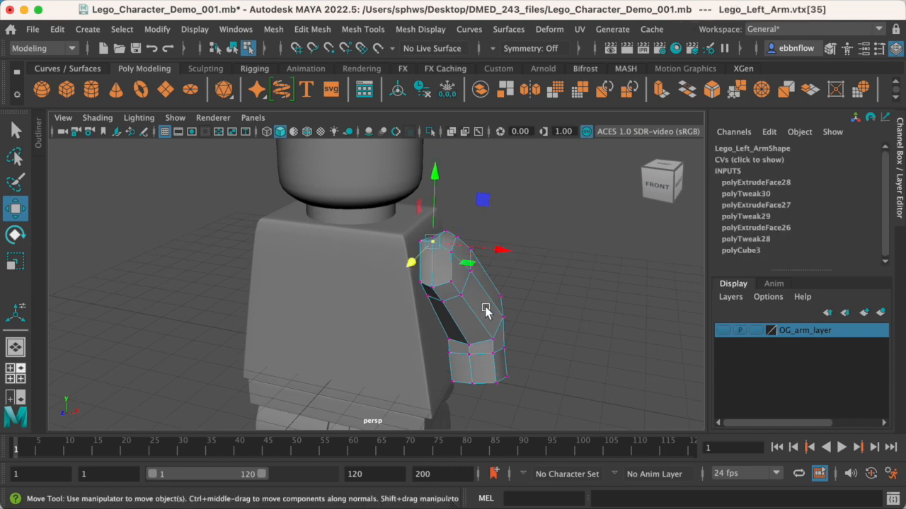
key(space)
key(space)
drag(431, 183, 435, 197)
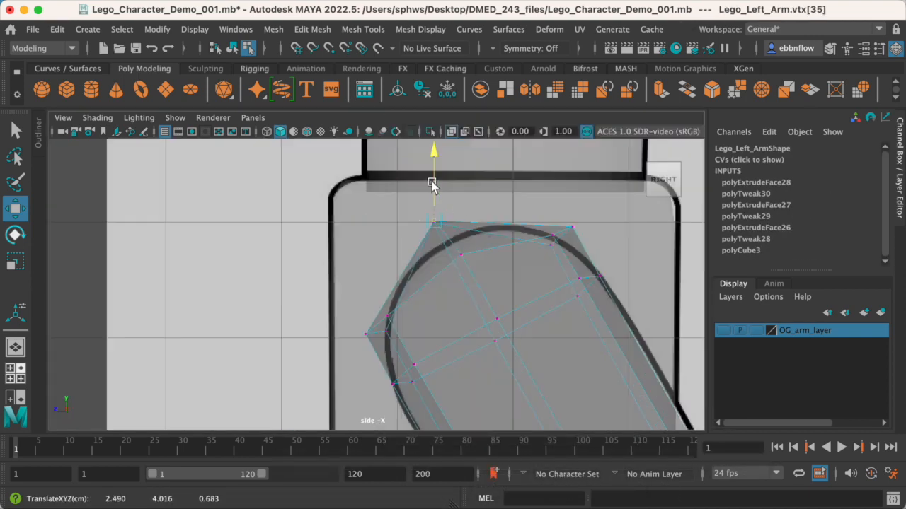
drag(360, 236, 373, 235)
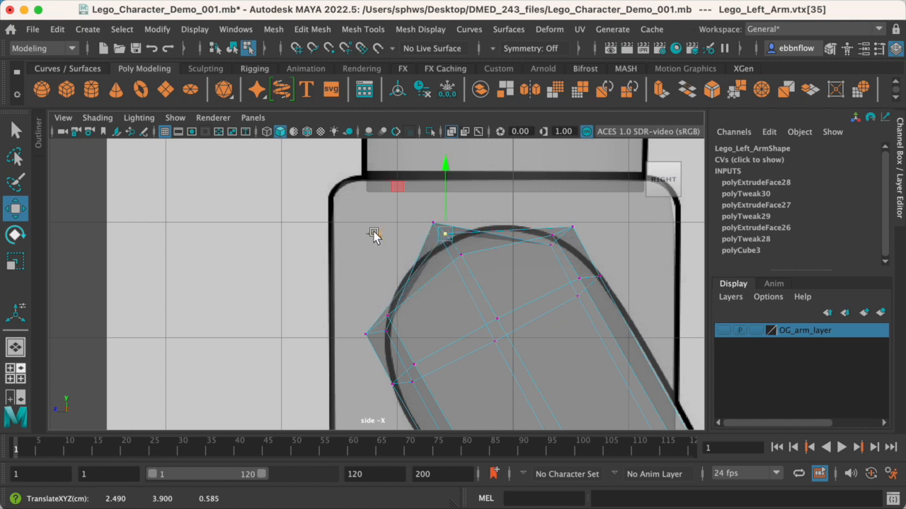
Raise the front inner and middle vertices below the shoulder top, moving the inner one to about 2.274 in X and 3.290 in Y
key(space)
key(space)
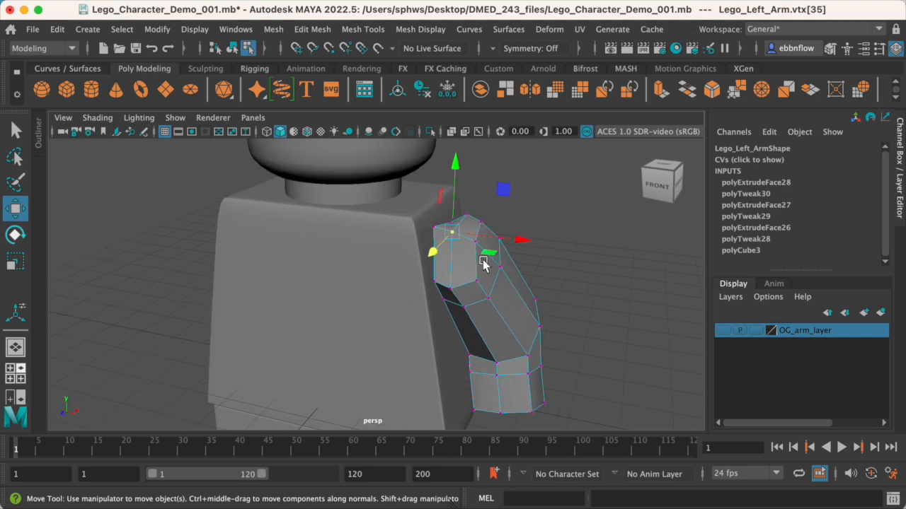
alt+drag(435, 252, 483, 248)
key(space)
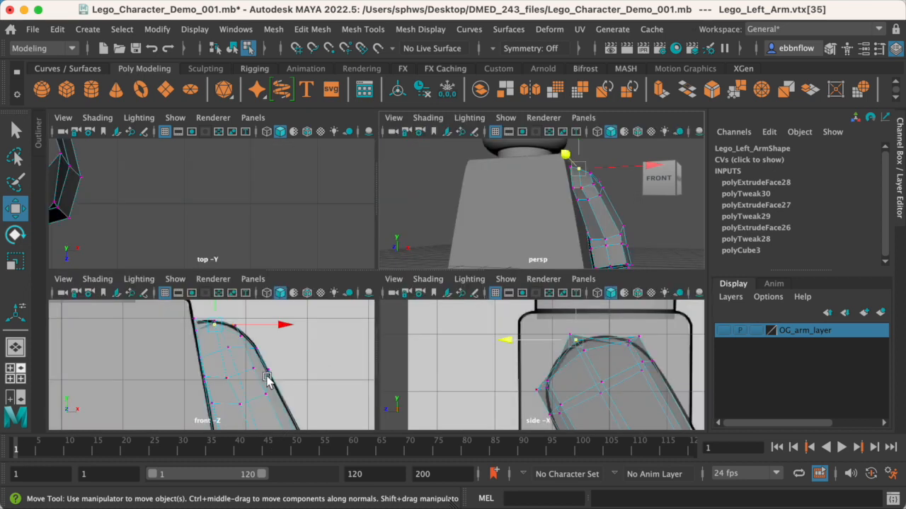
key(space)
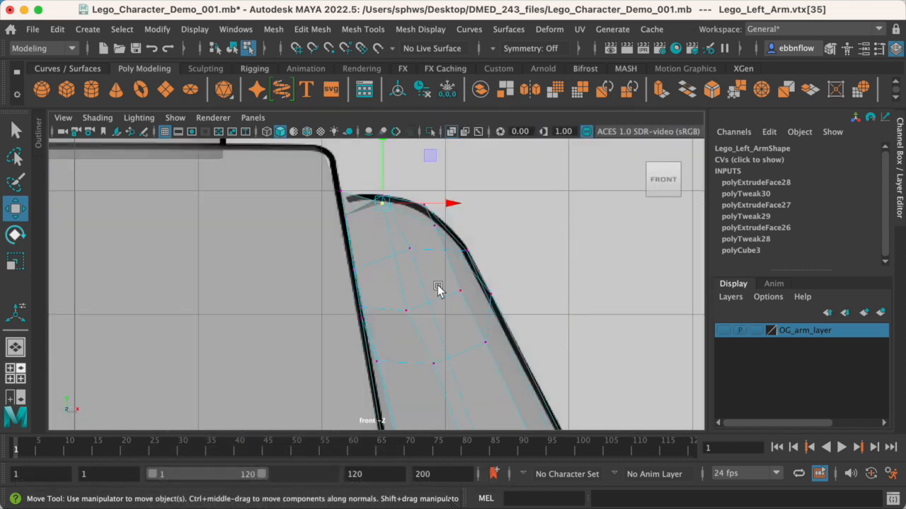
click(407, 311)
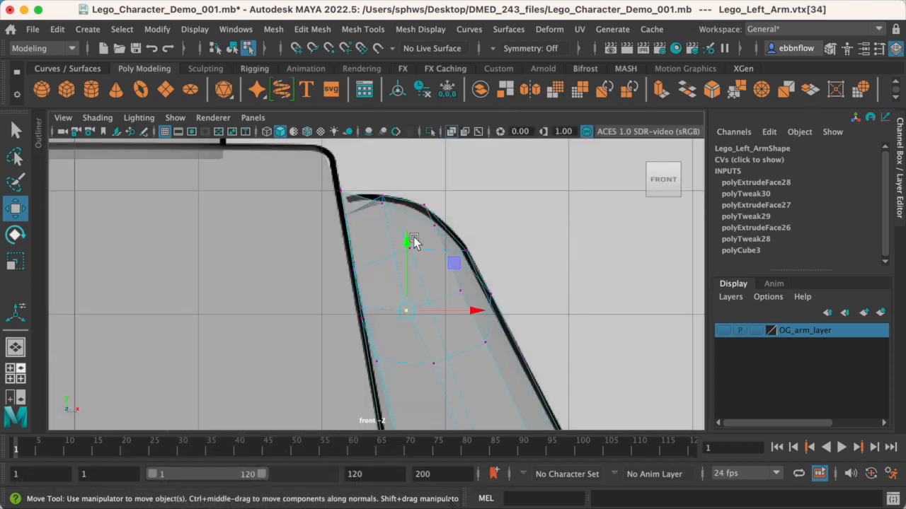
shift+click(361, 309)
drag(386, 239, 382, 230)
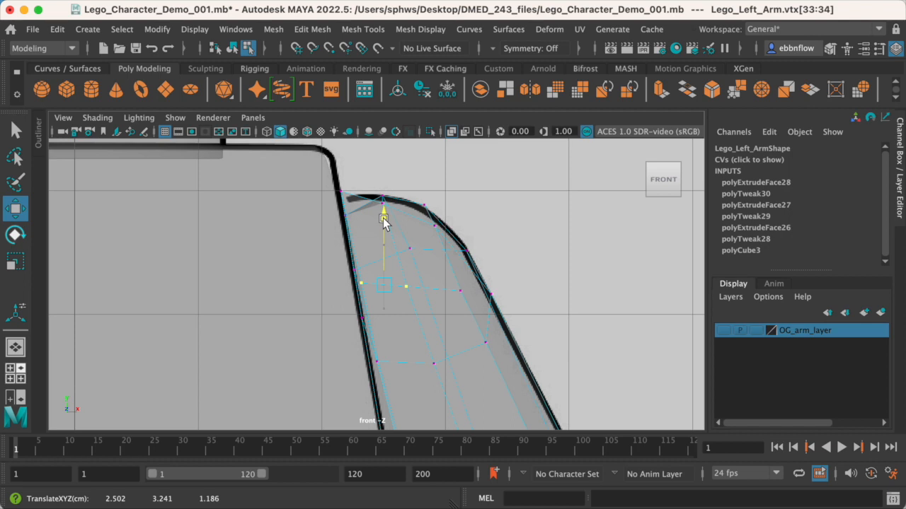
drag(384, 223, 385, 220)
click(361, 281)
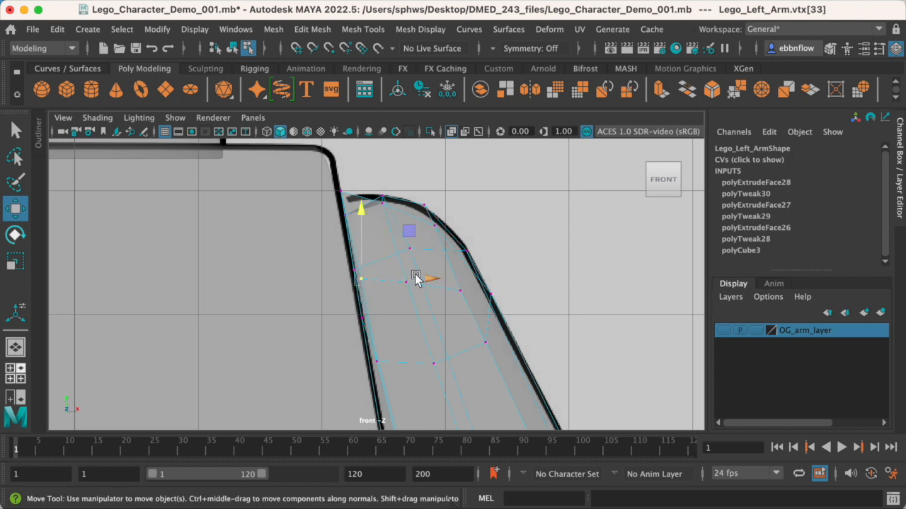
drag(415, 278, 414, 278)
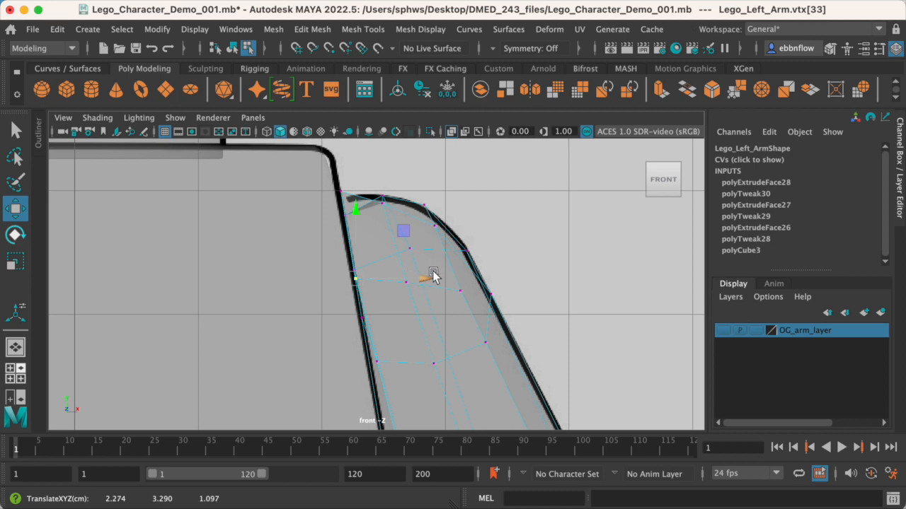
Select the inner vertex at the back of the shoulder top and raise it to about 4.034 in Y
key(space)
key(space)
alt+drag(583, 218, 446, 238)
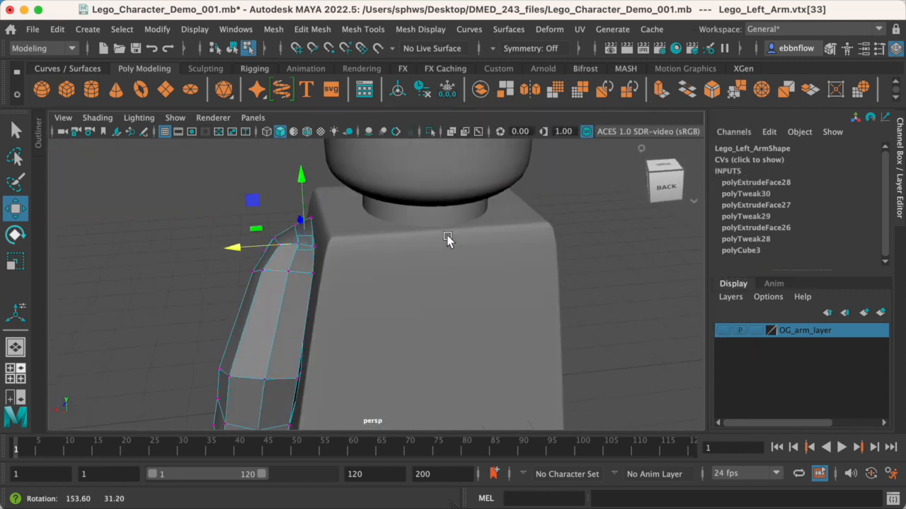
click(317, 249)
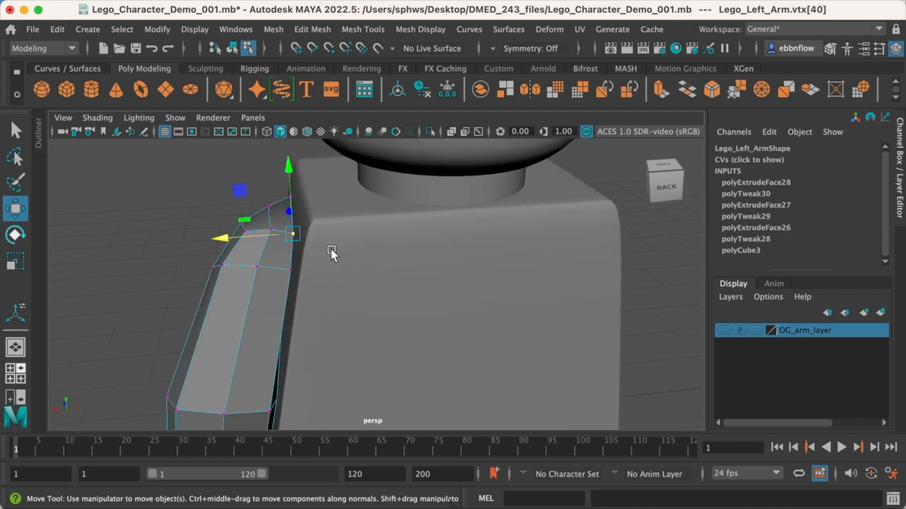
key(space)
key(space)
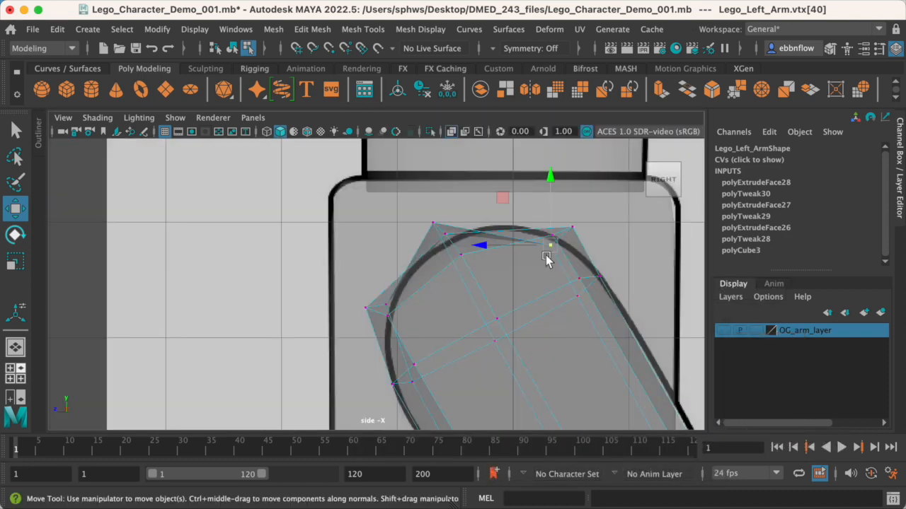
drag(550, 177, 550, 151)
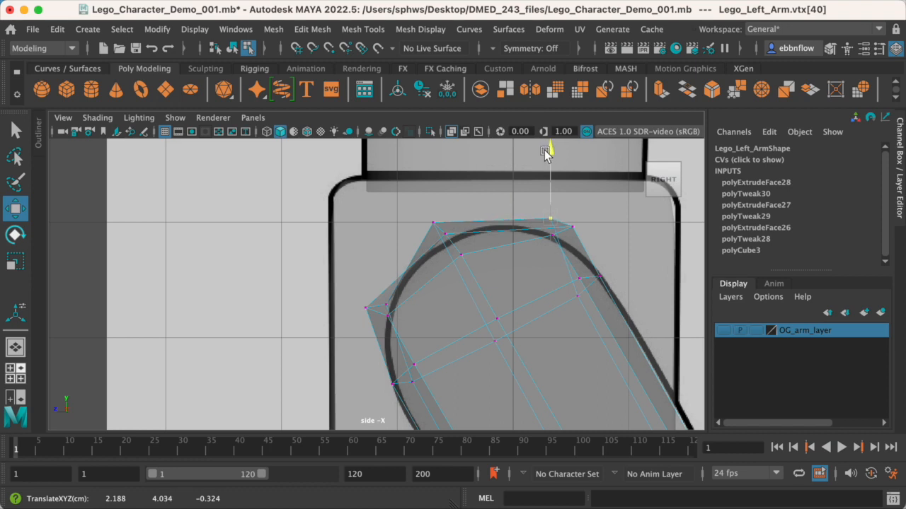
Move the back inner shoulder vertex to about 4.028 in Y and the front inner vertex to about 3.535 in Y
drag(545, 154, 546, 156)
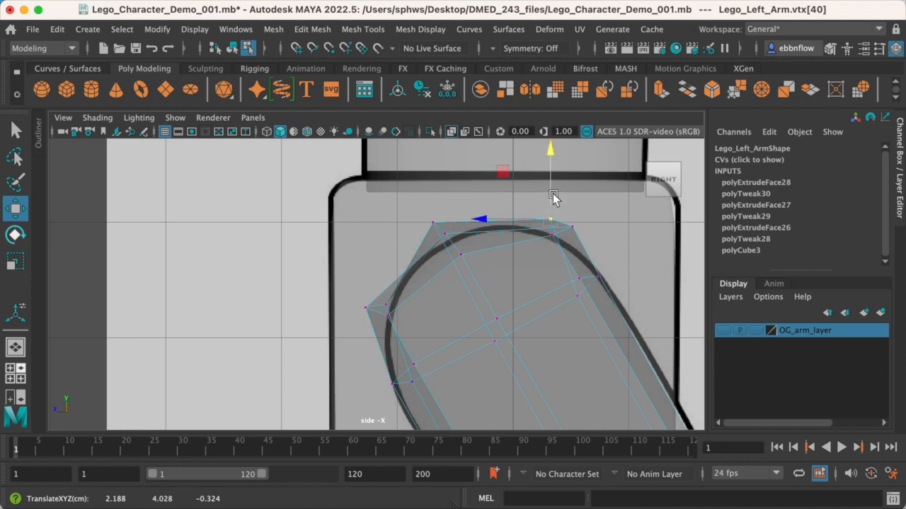
click(387, 305)
drag(389, 232, 384, 205)
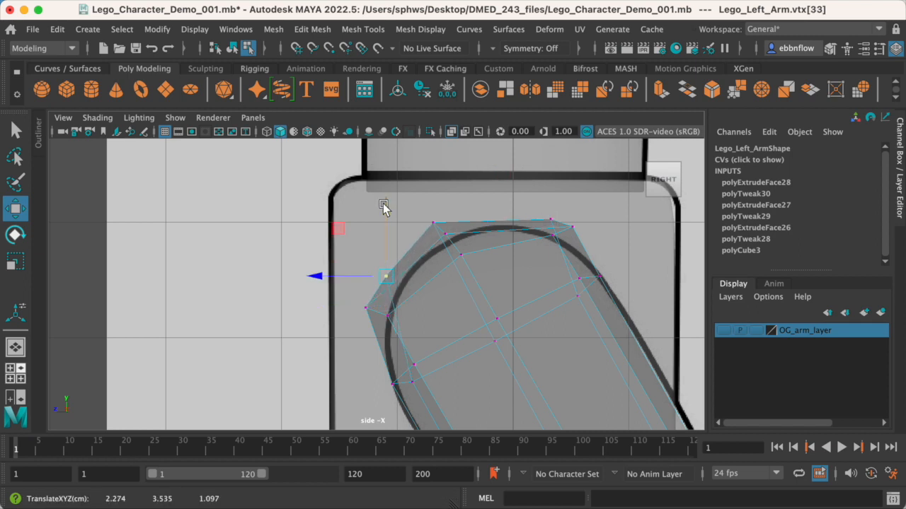
Select the middle vertices of the shoulder top in the front view and raise them slightly, to about 3.988 in Y
key(space)
key(space)
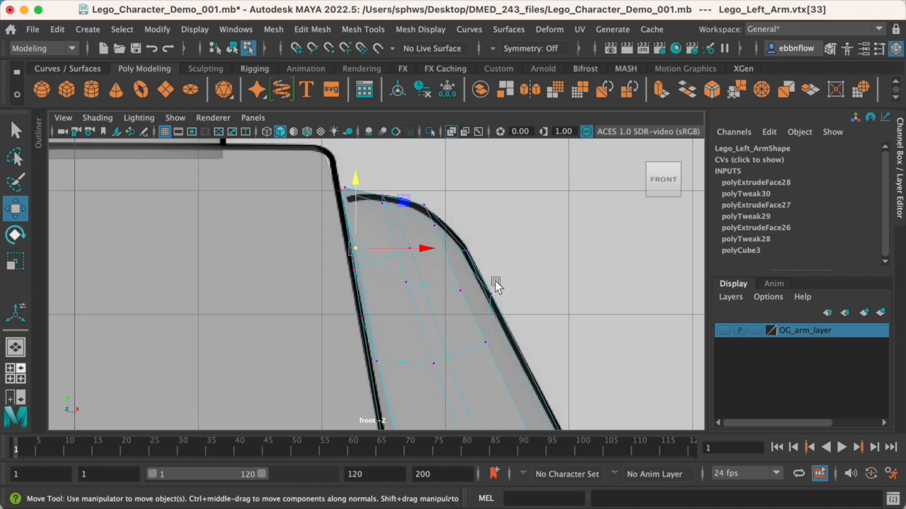
drag(376, 173, 395, 219)
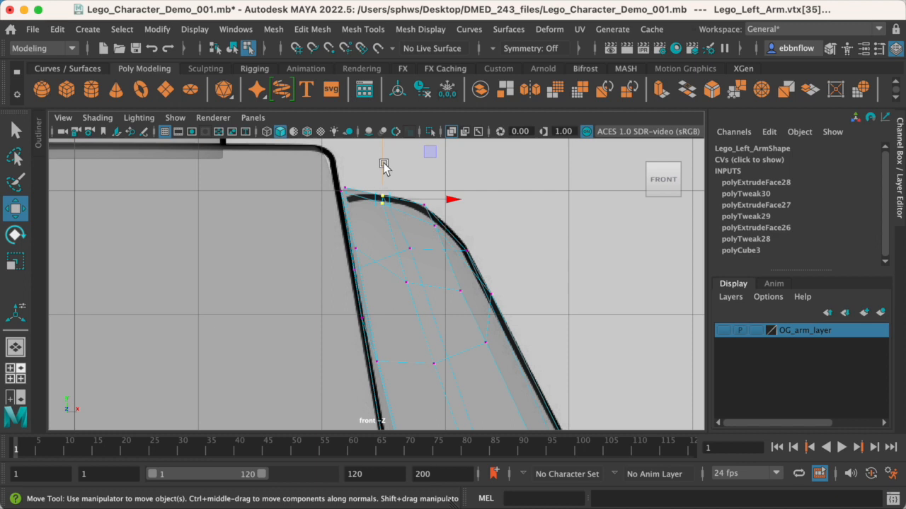
drag(384, 166, 384, 160)
key(space)
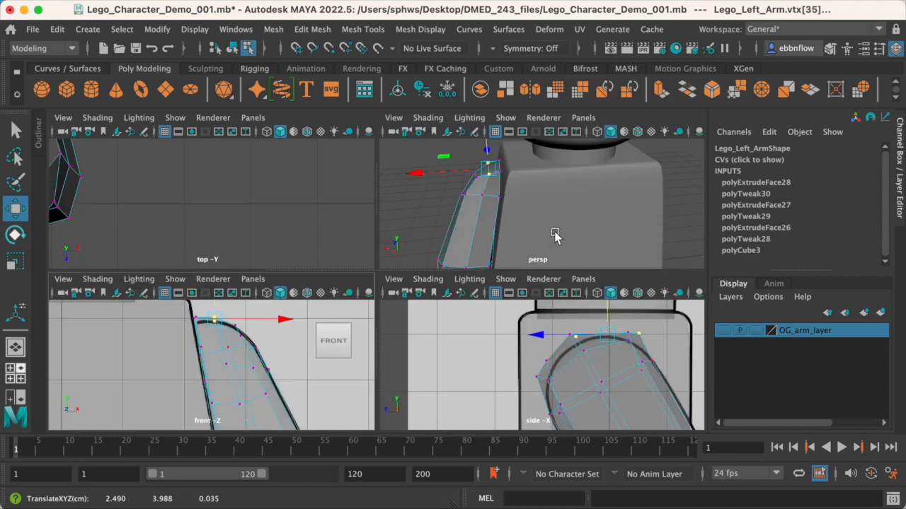
Return the left arm to object mode in the perspective view, with the whole arm in frame
key(space)
alt+drag(476, 206, 426, 299)
alt+middle_drag(427, 299, 444, 226)
alt+drag(444, 227, 560, 226)
scroll(449, 299, down, 3)
key(space)
key(space)
right_drag(447, 239, 464, 220)
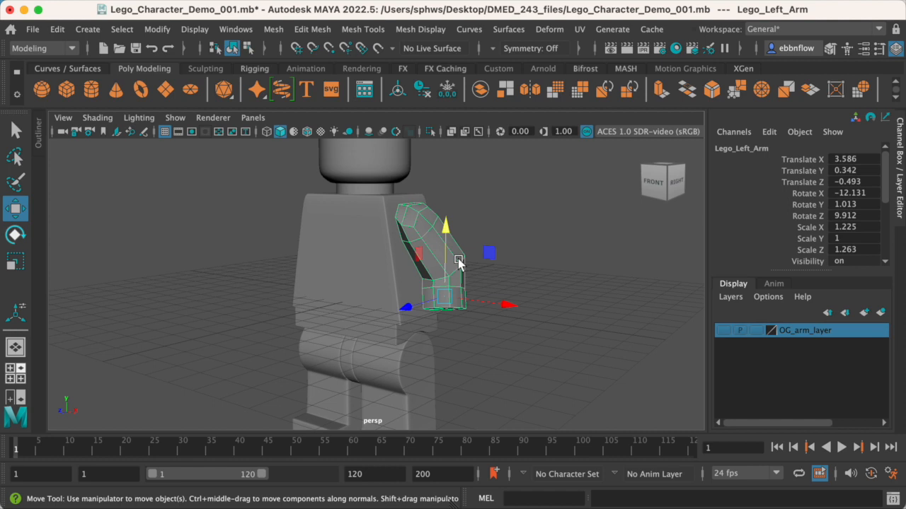
Examine the smoothed left arm in perspective and compare its shape with the side and front reference outlines
click(517, 284)
mouse_move(454, 281)
alt+mouse_down()
mouse_move(378, 287)
mouse_move(552, 259)
mouse_move(536, 280)
mouse_move(479, 264)
mouse_move(507, 283)
mouse_move(435, 263)
mouse_move(469, 277)
alt+mouse_up()
key(space)
key(space)
scroll(543, 357, down, 6)
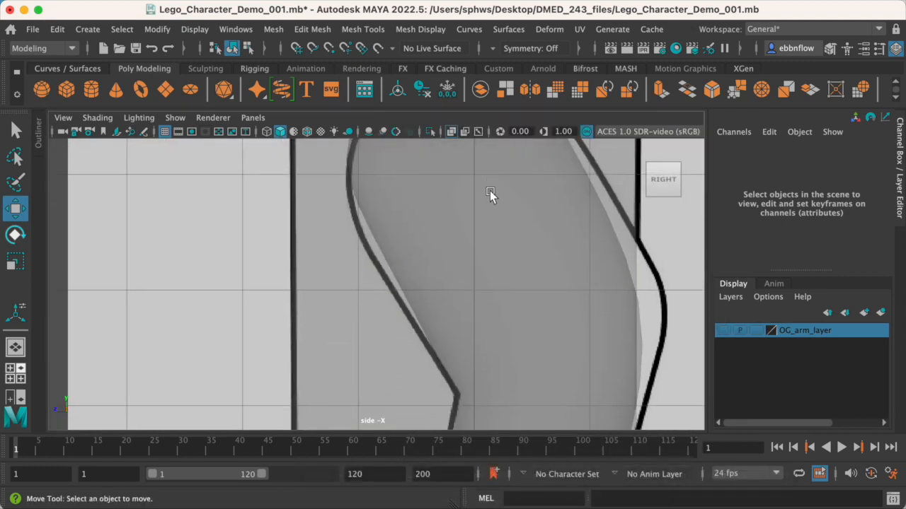
click(424, 280)
scroll(426, 284, up, 2)
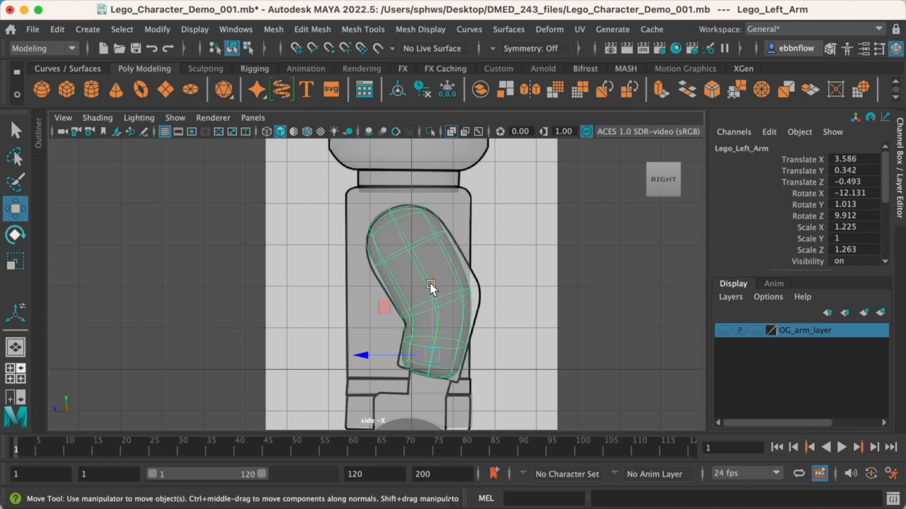
scroll(430, 286, up, 2)
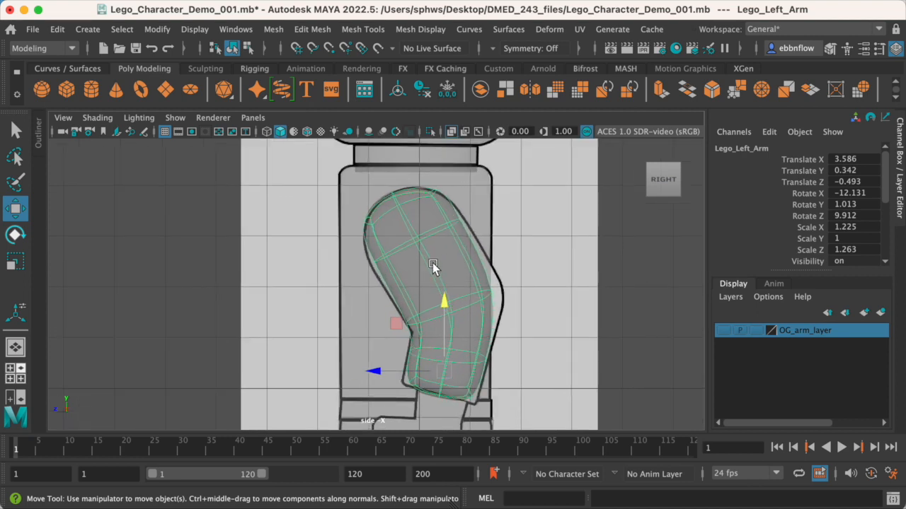
key(space)
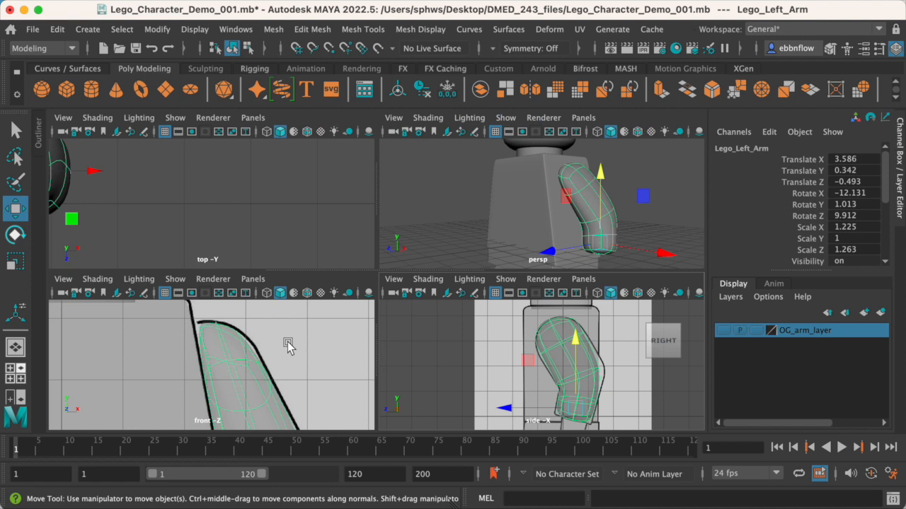
key(space)
scroll(360, 243, down, 3)
scroll(358, 259, up, 3)
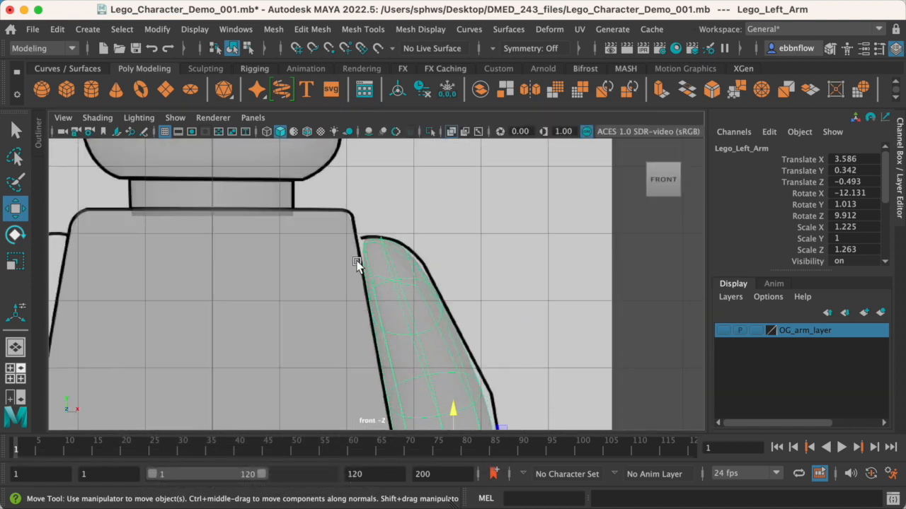
alt+middle_drag(439, 379, 436, 265)
Turn off the arm's smooth preview and insert an edge loop just above its lower open end
key(1)
key(space)
key(space)
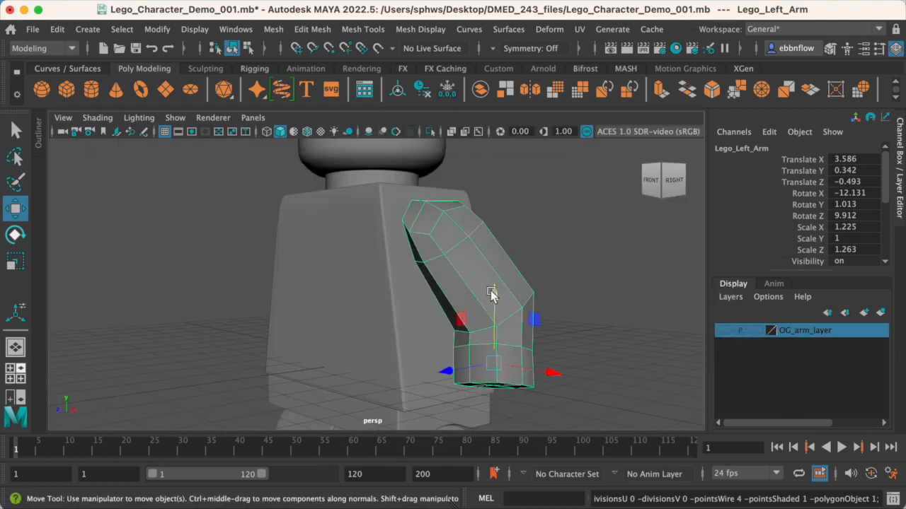
alt+middle_drag(491, 291, 506, 233)
alt+right_drag(506, 233, 534, 243)
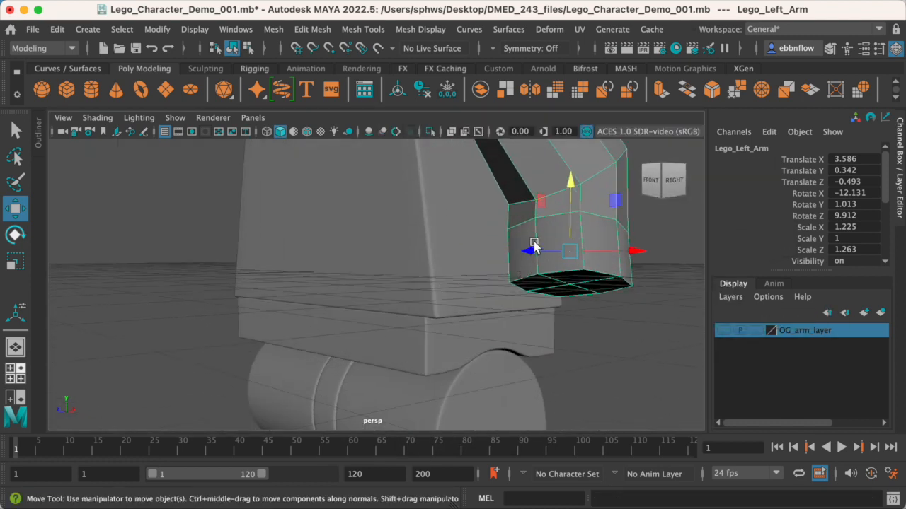
alt+middle_drag(534, 243, 488, 264)
alt+drag(487, 265, 486, 269)
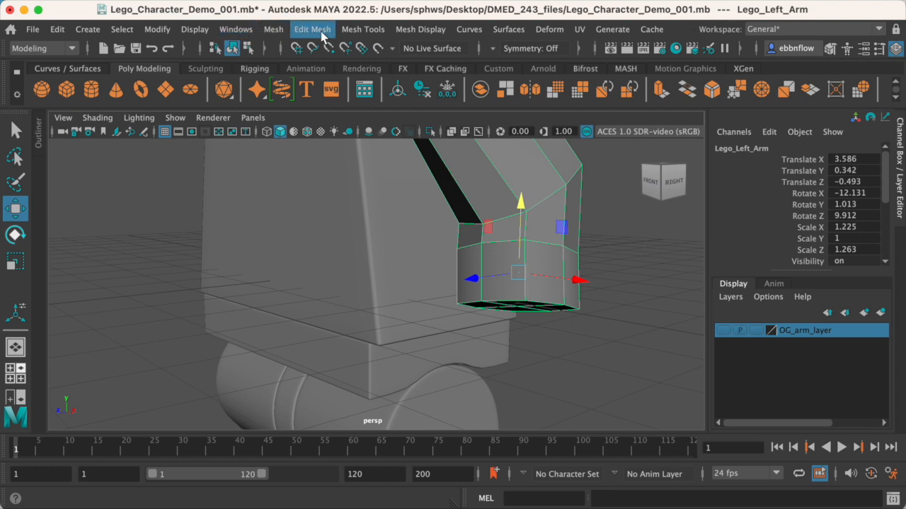
click(358, 29)
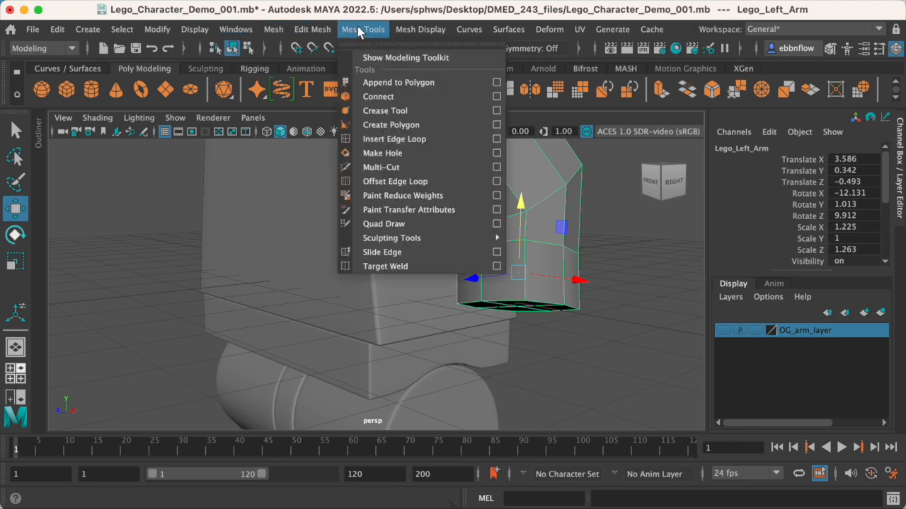
click(386, 139)
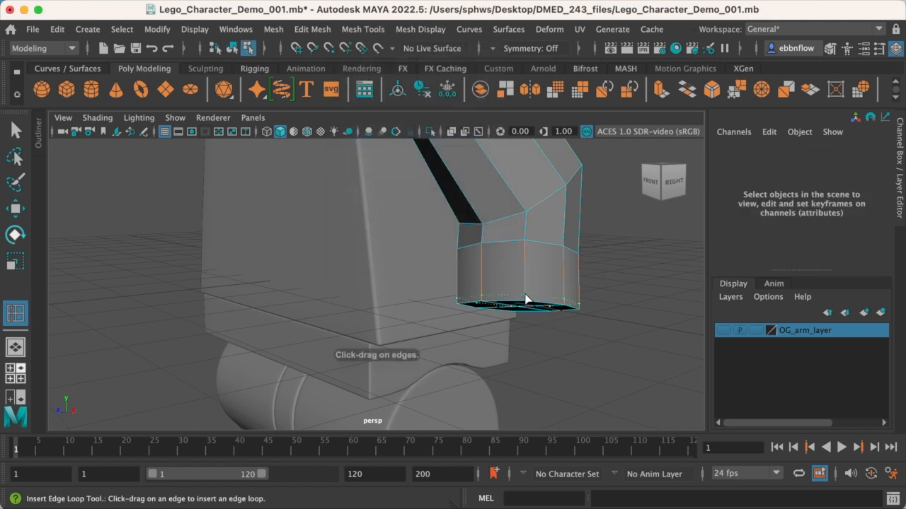
click(527, 300)
key(q)
Return the arm to object mode and turn on its smooth mesh preview
right_click(511, 215)
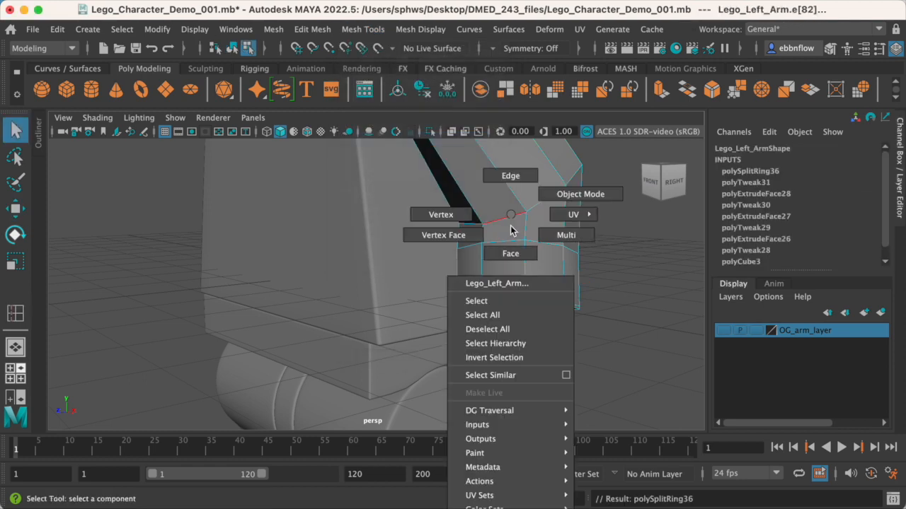
click(569, 194)
key(3)
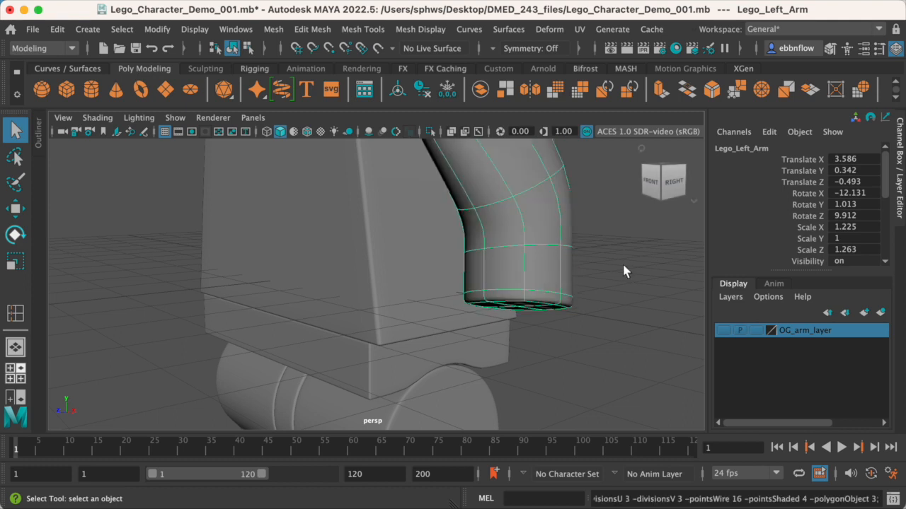
Check the smoothed arm's lower end in perspective and against the front reference outline
click(622, 262)
alt+drag(584, 257, 557, 278)
key(space)
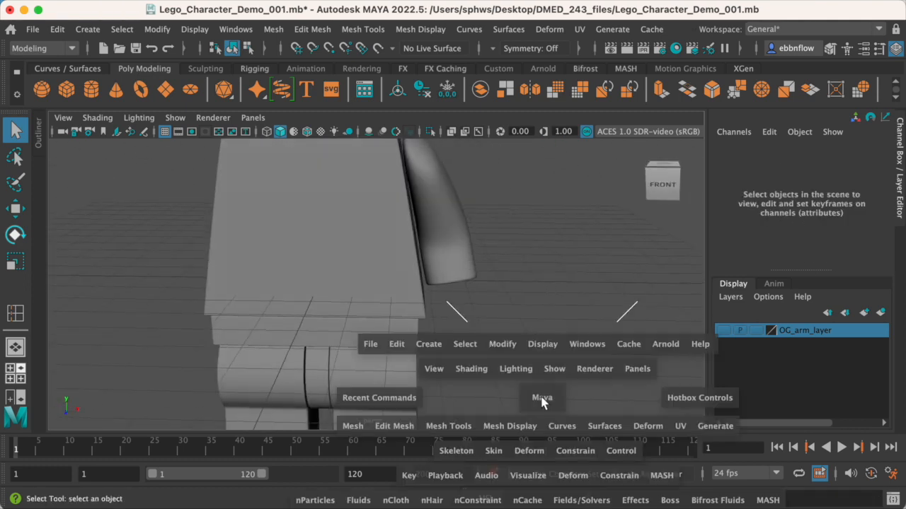
key(space)
key(space)
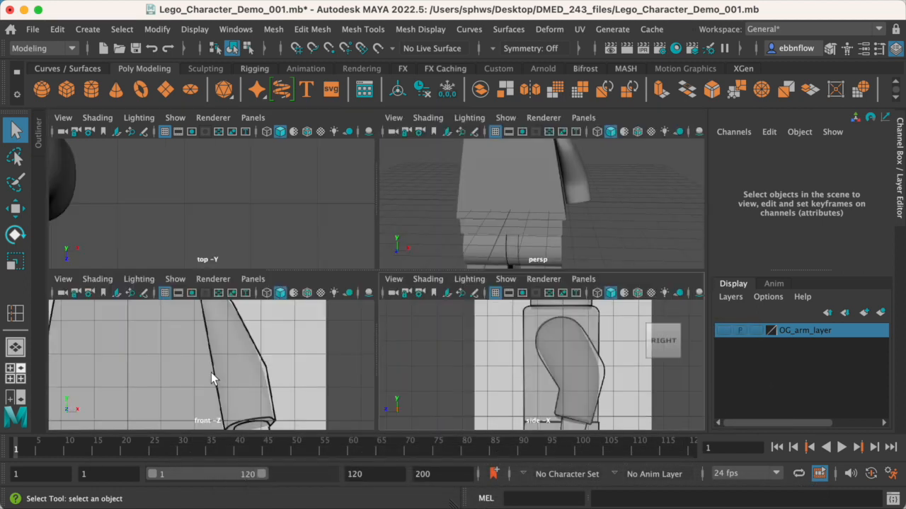
key(space)
alt+middle_drag(363, 374, 375, 311)
click(431, 302)
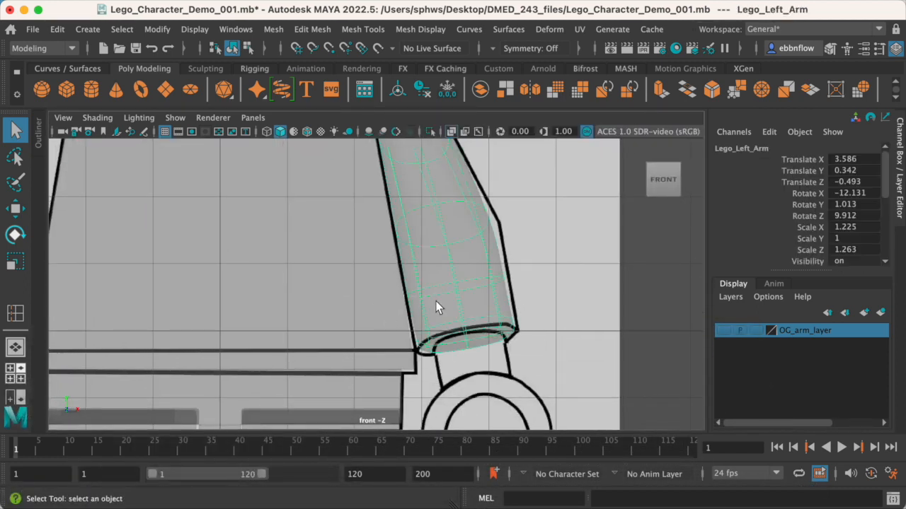
key(space)
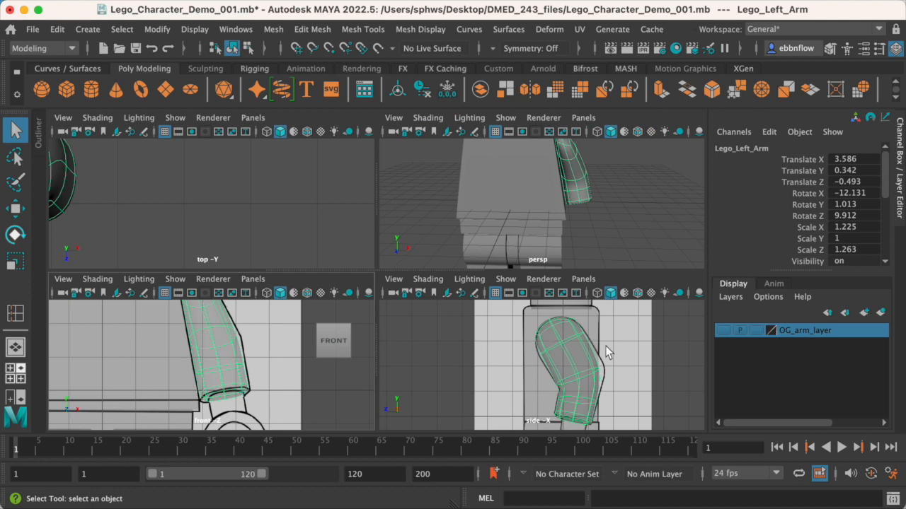
Turn off smoothing and scale the elbow edge loop outward in the side view, to about 1.107 along its Y axis
key(space)
key(1)
scroll(467, 316, up, 3)
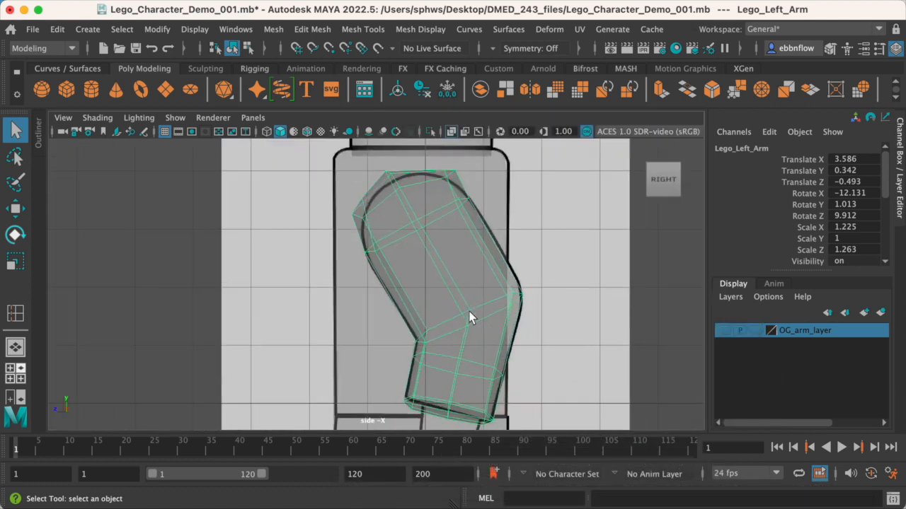
alt+middle_drag(476, 301, 460, 289)
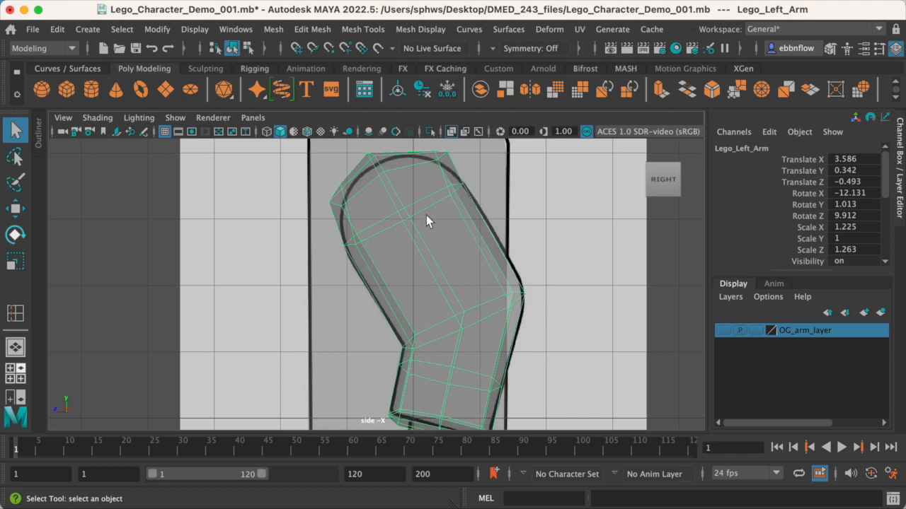
right_drag(485, 320, 486, 314)
click(490, 313)
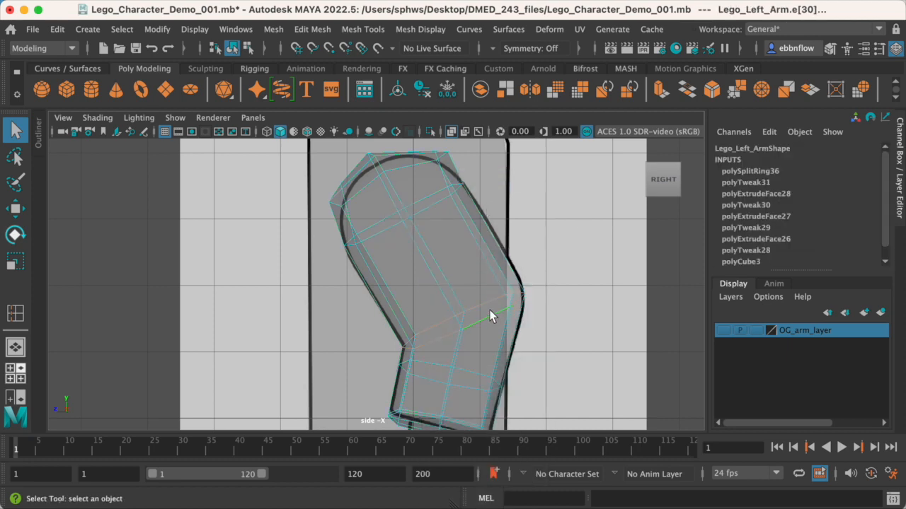
key(r)
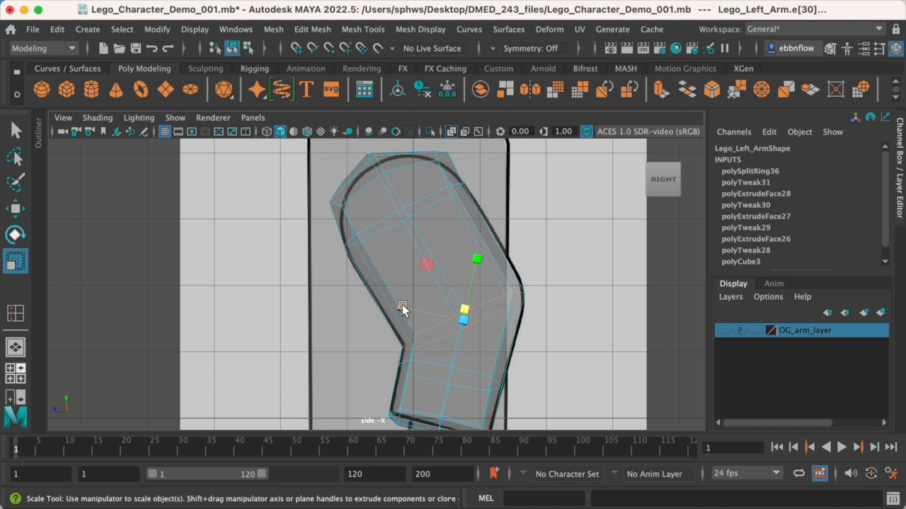
drag(398, 305, 398, 305)
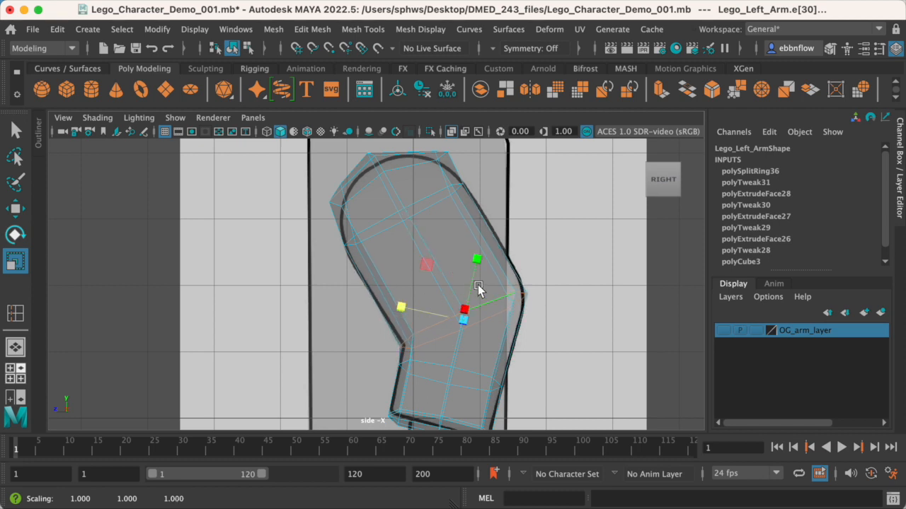
drag(478, 262, 481, 258)
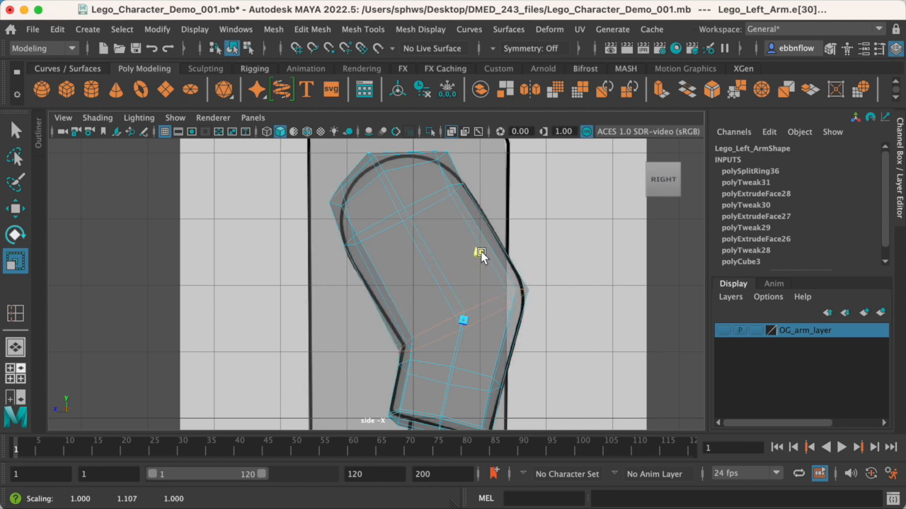
drag(482, 253, 481, 256)
drag(396, 309, 397, 310)
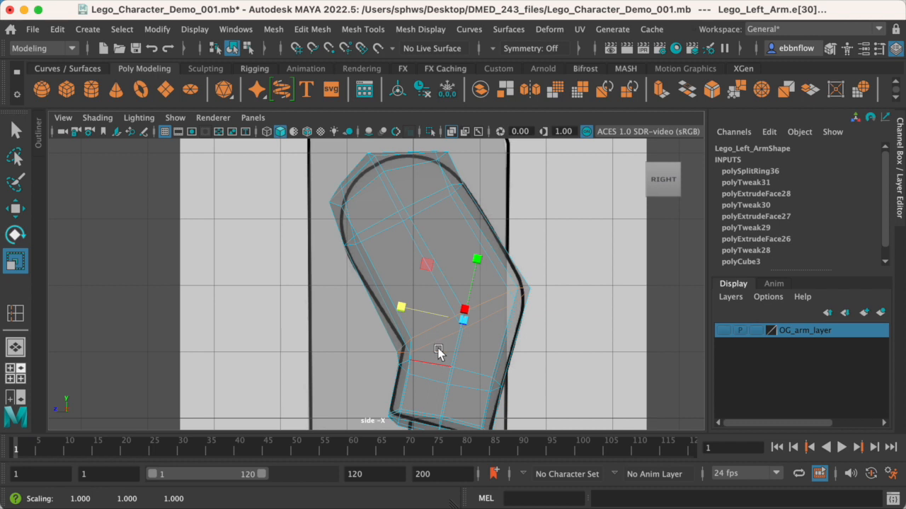
Select the edge loop below the rounded shoulder and scale it outward, slightly beyond the side outline
click(431, 189)
drag(339, 205, 334, 200)
drag(416, 151, 416, 151)
Return the arm to object mode and turn on its smooth preview in the perspective view
alt+middle_drag(439, 308, 452, 238)
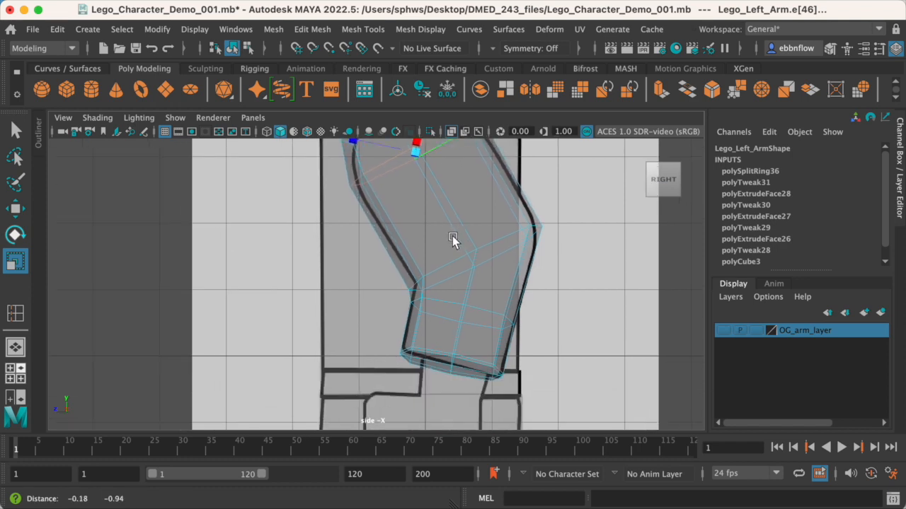
click(478, 327)
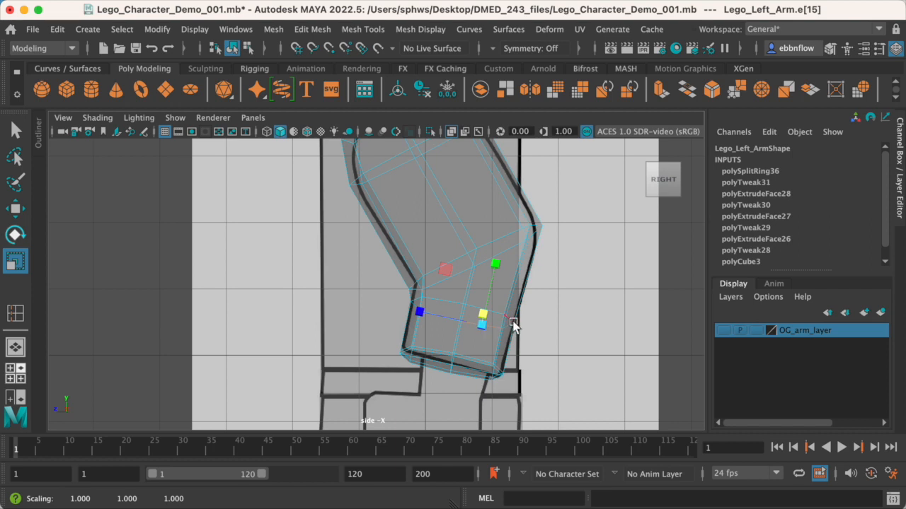
right_drag(476, 196, 521, 174)
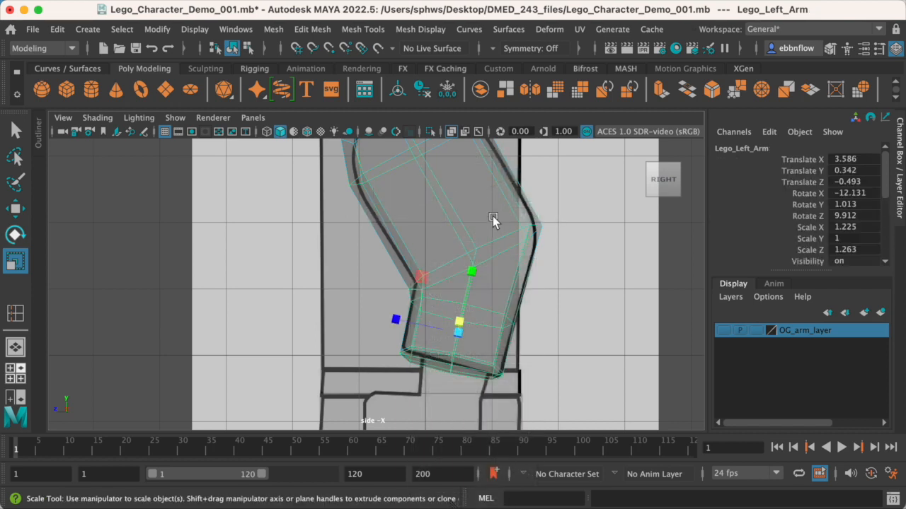
key(space)
key(space)
alt+drag(566, 256, 489, 255)
key(3)
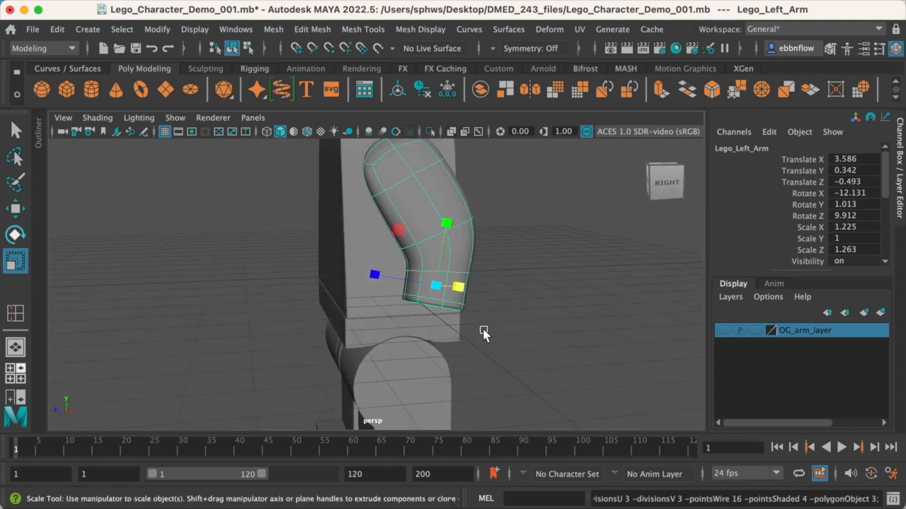
Compare the smoothed arm's elbow and lower end with the reference outline in the side view
key(space)
key(space)
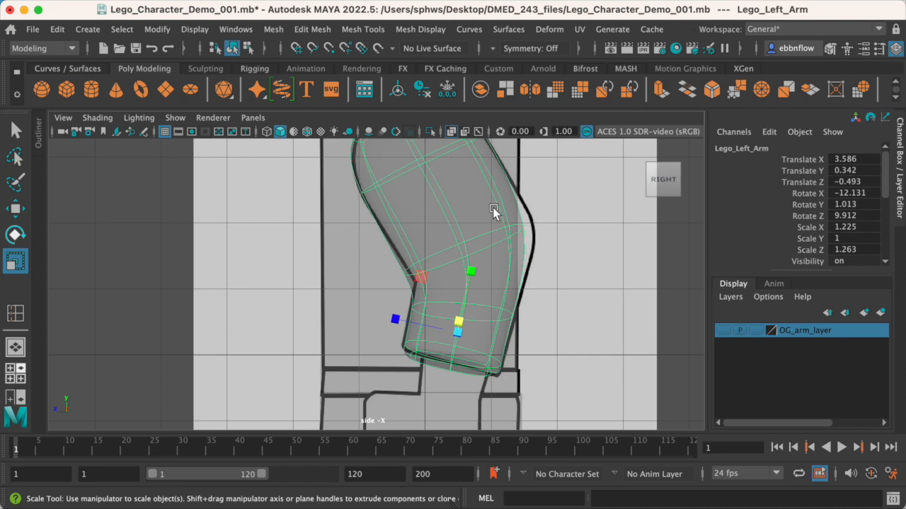
scroll(493, 207, down, 6)
scroll(496, 227, up, 6)
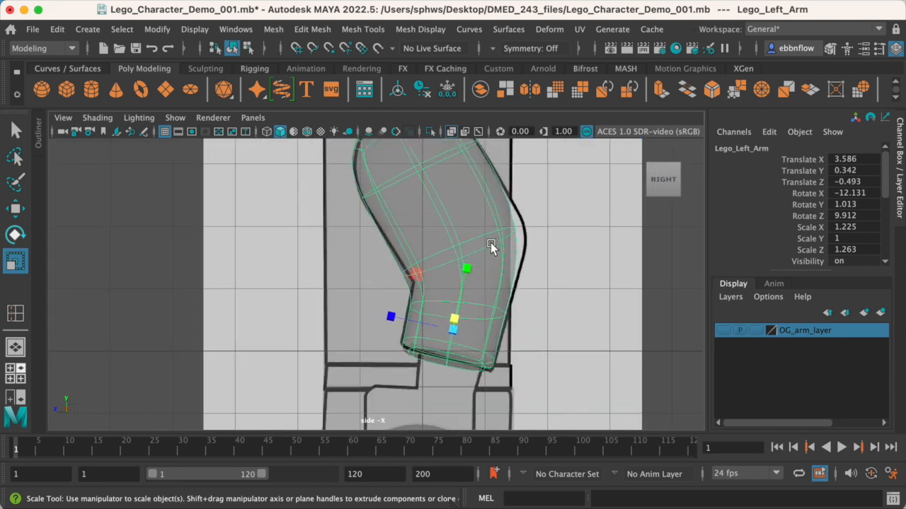
Turn off smoothing and move the elbow edge loop slightly beyond the outer elbow outline in the side view
key(1)
right_drag(500, 252, 500, 177)
click(496, 255)
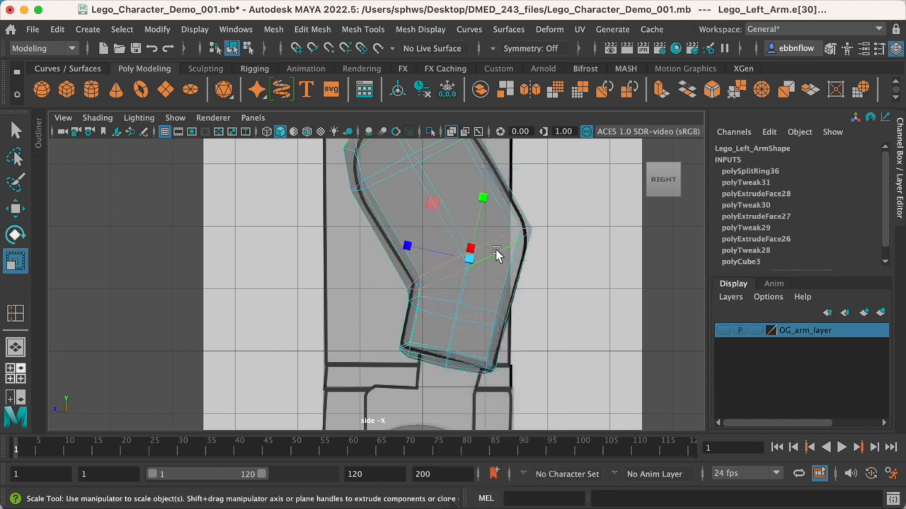
key(w)
drag(404, 262, 405, 257)
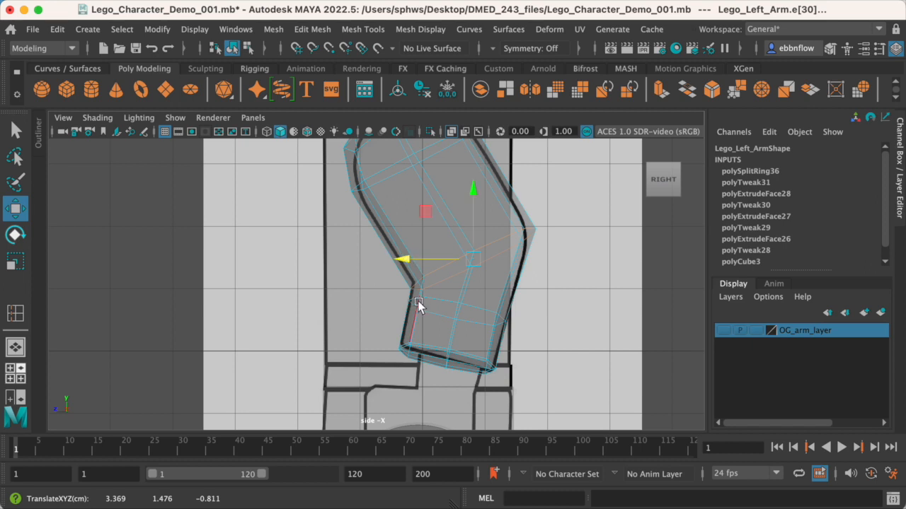
Select the edge loop below the elbow, scale it to about 1.07 along its Z axis and shift it slightly toward the outer outline
double_click(484, 316)
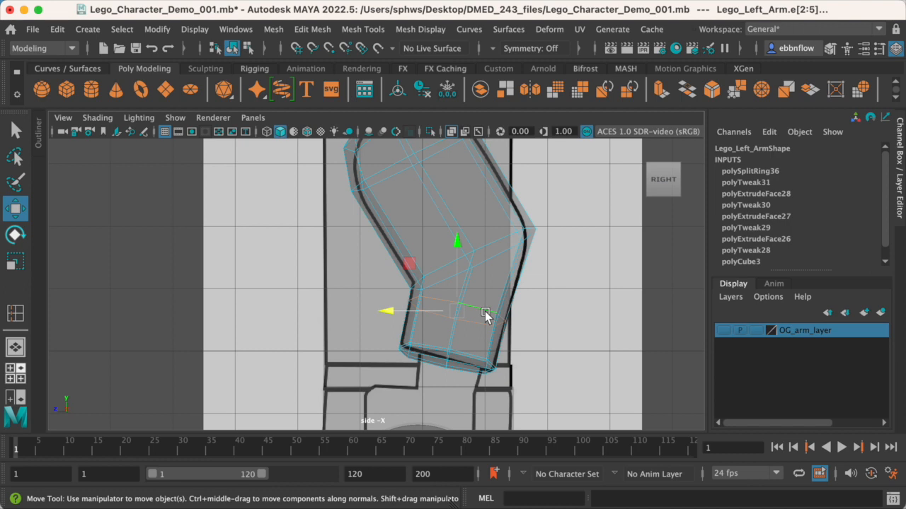
key(3)
key(e)
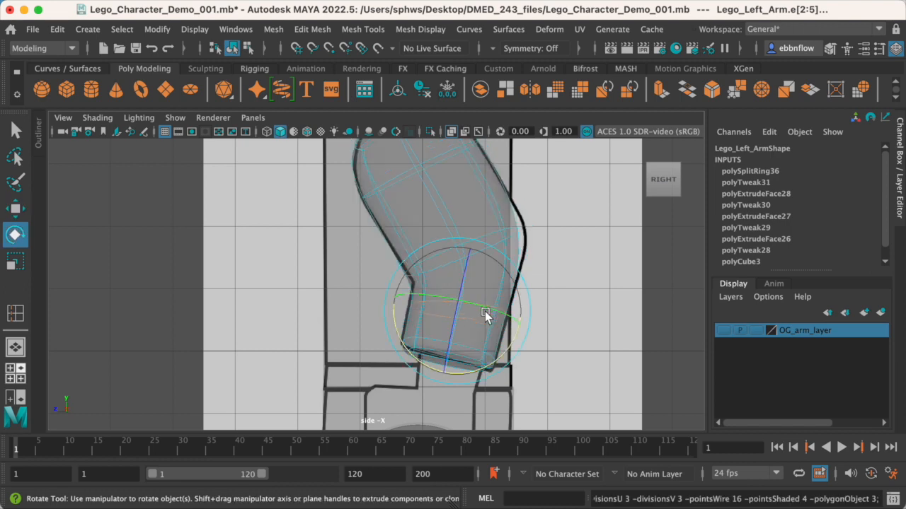
key(1)
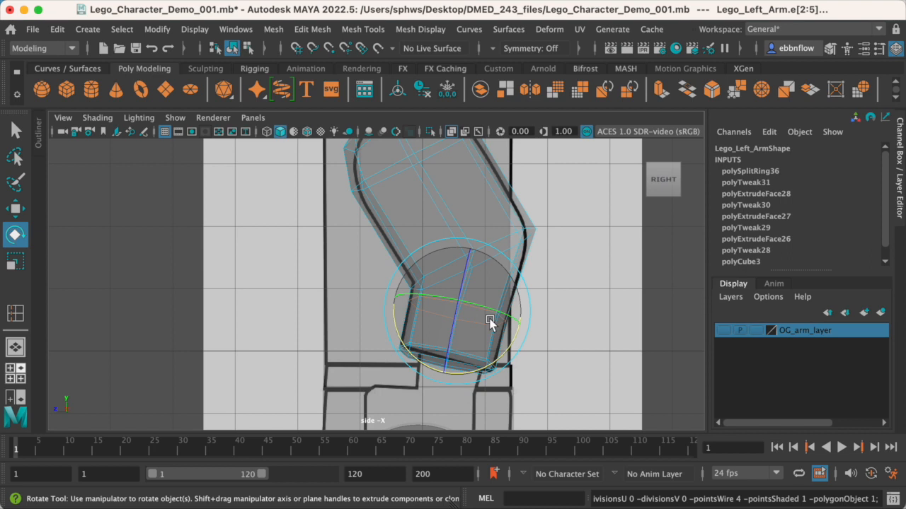
key(3)
key(r)
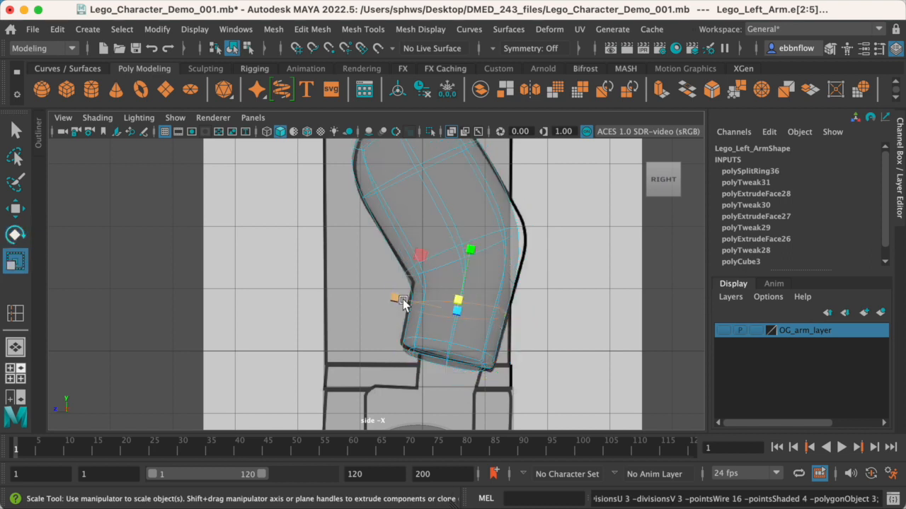
key(1)
middle_drag(397, 298, 392, 297)
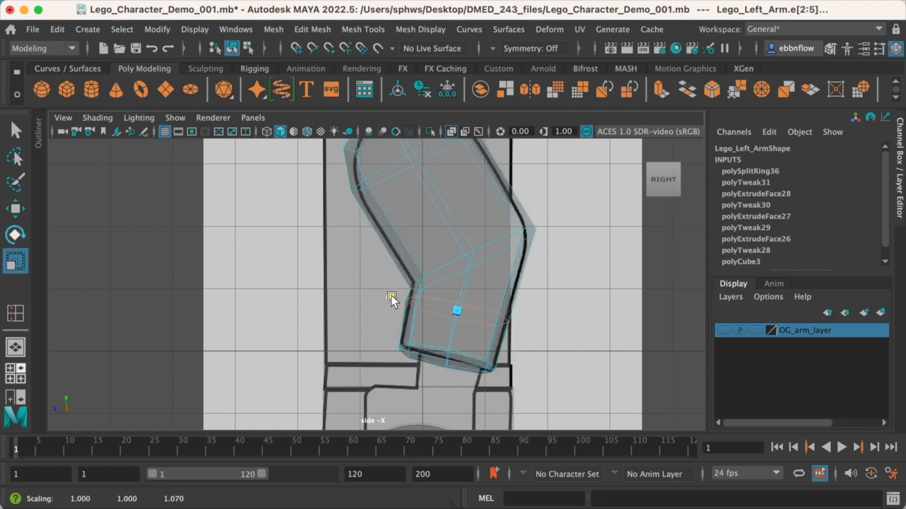
drag(391, 297, 391, 312)
key(w)
Return the arm to object mode and compare its shape with the reference outline in the front view
key(space)
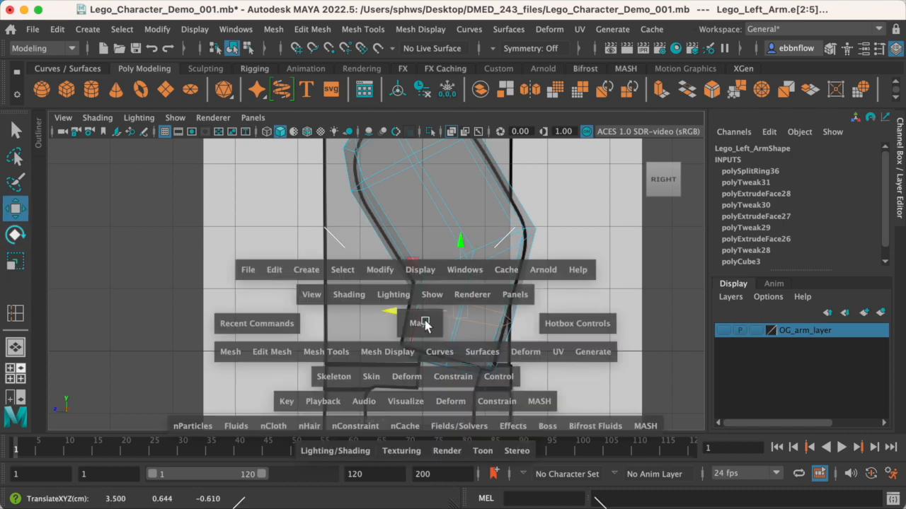
key(space)
right_drag(388, 207, 458, 188)
scroll(396, 262, down, 4)
scroll(399, 268, up, 4)
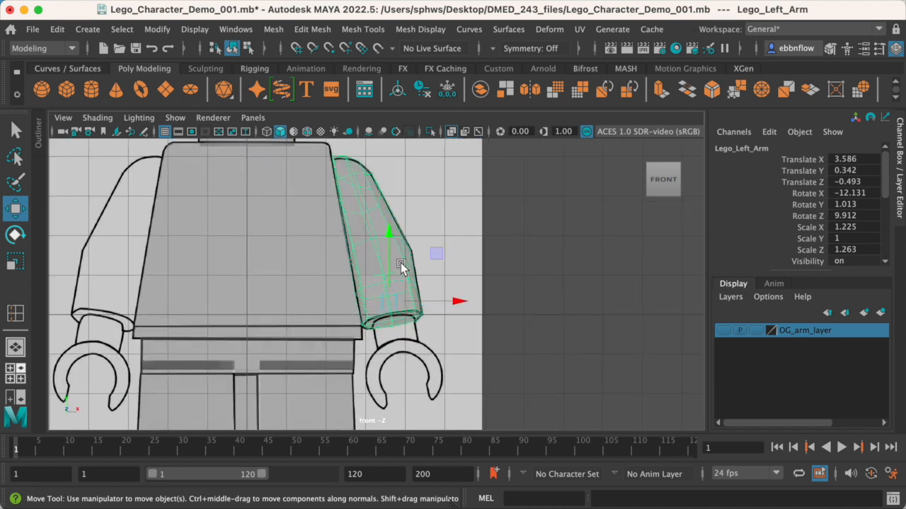
alt+middle_drag(386, 202, 461, 269)
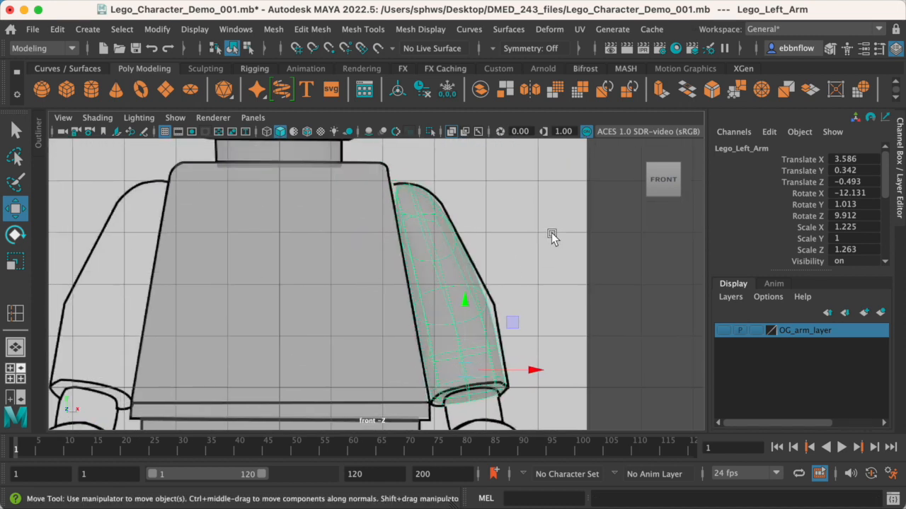
click(552, 236)
scroll(489, 295, up, 3)
click(463, 316)
scroll(464, 317, down, 3)
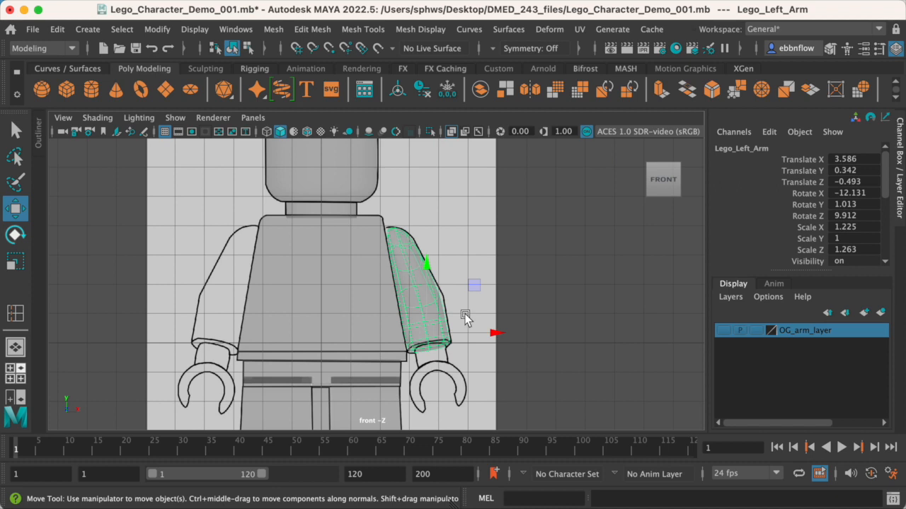
scroll(464, 317, up, 4)
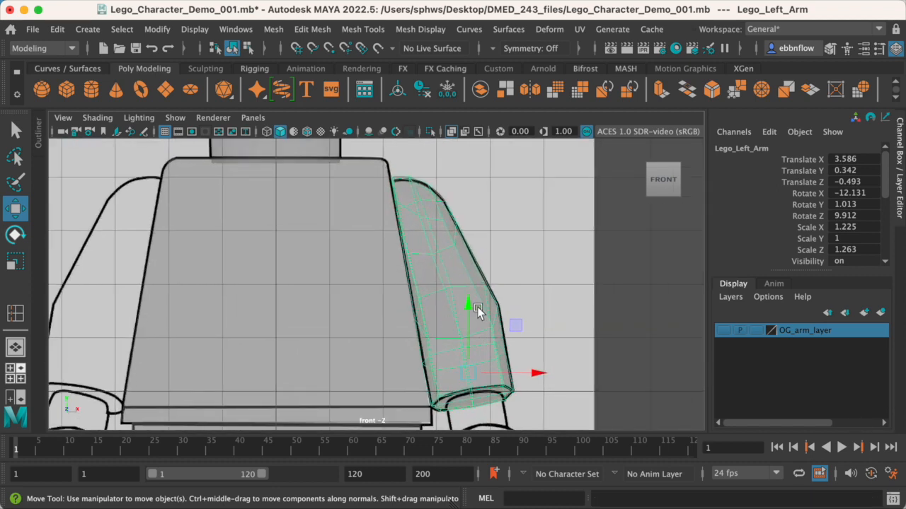
Select the elbow edge loop and scale it wider in the front view to reach the outer arm outline
right_drag(493, 216, 495, 183)
click(494, 317)
key(r)
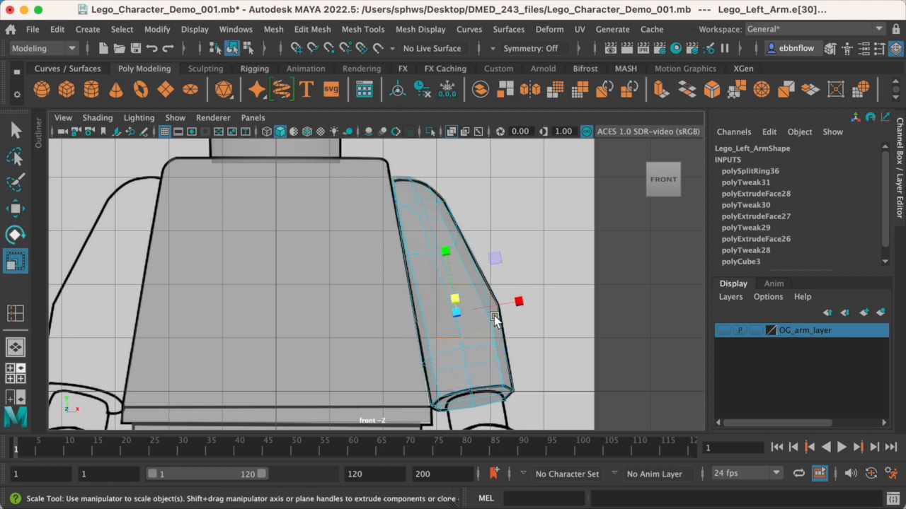
drag(521, 303, 530, 313)
key(w)
Select the edge loop just below the shoulder and widen it outward past the front outline
click(454, 229)
key(r)
drag(489, 216, 500, 228)
key(w)
Select the edge loop below the elbow, widen it in the front view and shift it slightly outward
double_click(485, 361)
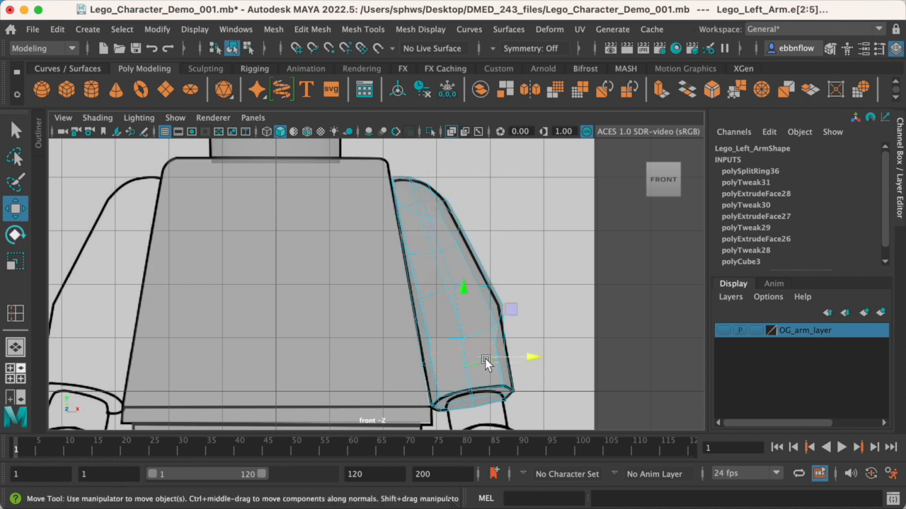
key(r)
mouse_move(524, 348)
mouse_down()
mouse_move(532, 344)
mouse_move(535, 358)
mouse_up()
key(w)
Preview the smoothed arm in object mode in the perspective view and compare its elbow with the side outline
key(space)
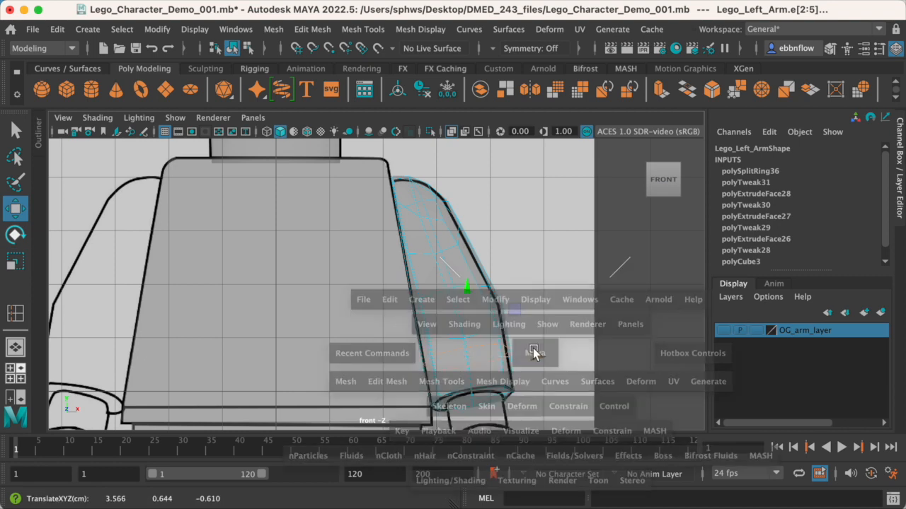
key(space)
alt+middle_drag(388, 186, 388, 269)
right_drag(399, 215, 469, 194)
key(3)
click(534, 265)
alt+drag(533, 265, 433, 297)
key(space)
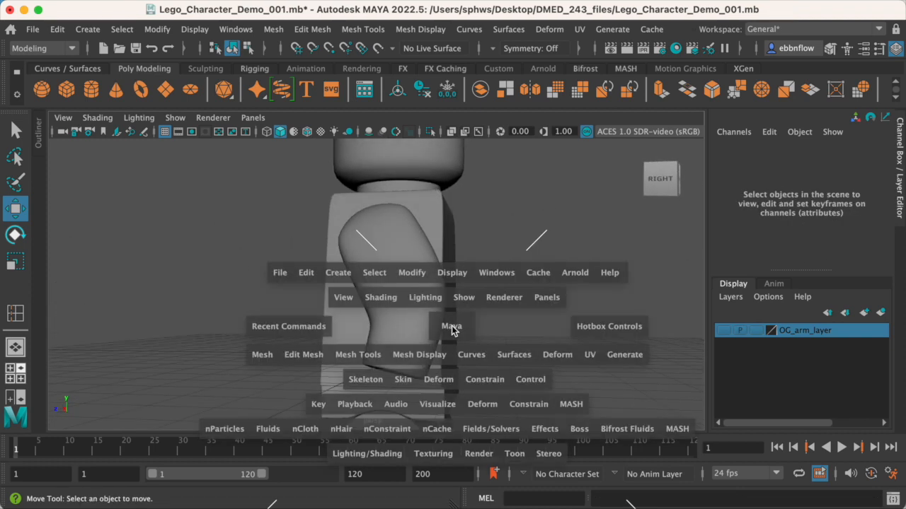
key(space)
click(518, 301)
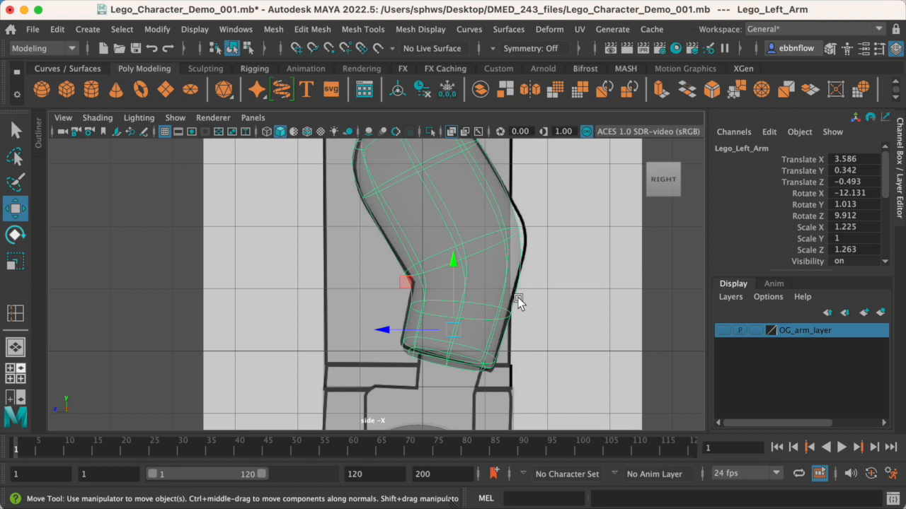
Turn off smoothing and insert two edge loops, one across the upper arm and one just below the elbow
key(1)
scroll(522, 296, up, 2)
alt+middle_drag(516, 258, 489, 291)
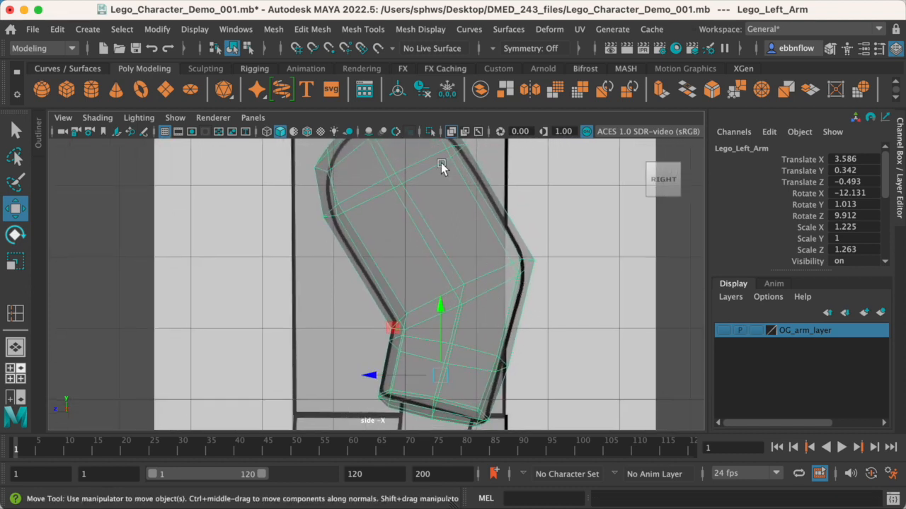
click(362, 29)
click(422, 146)
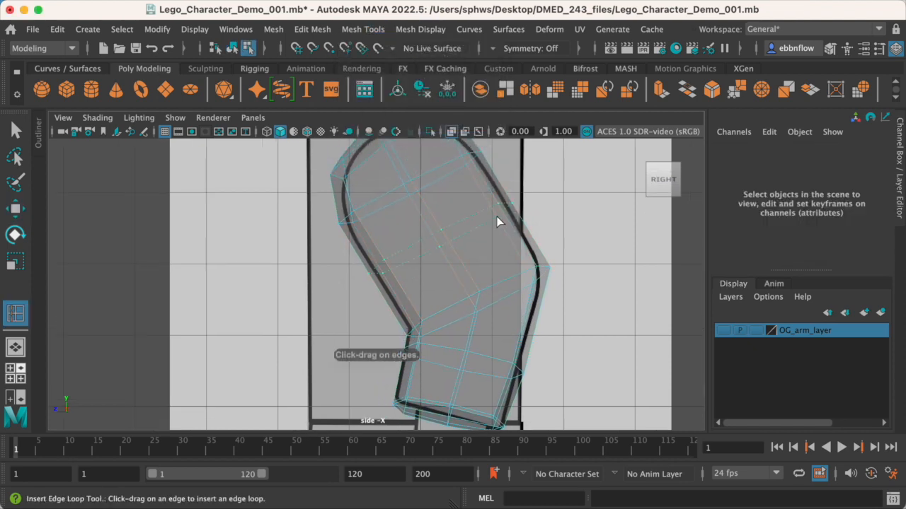
click(503, 229)
alt+middle_drag(506, 238, 466, 329)
drag(474, 289, 485, 277)
alt+middle_drag(470, 258, 458, 294)
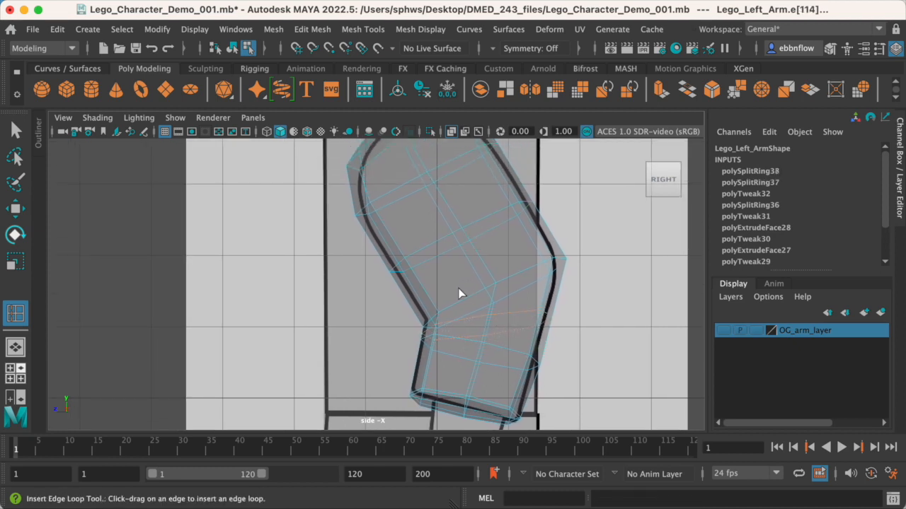
Select the new edge loop just below the elbow and nudge it toward the outer outline in the side view
key(e)
key(r)
double_click(441, 258)
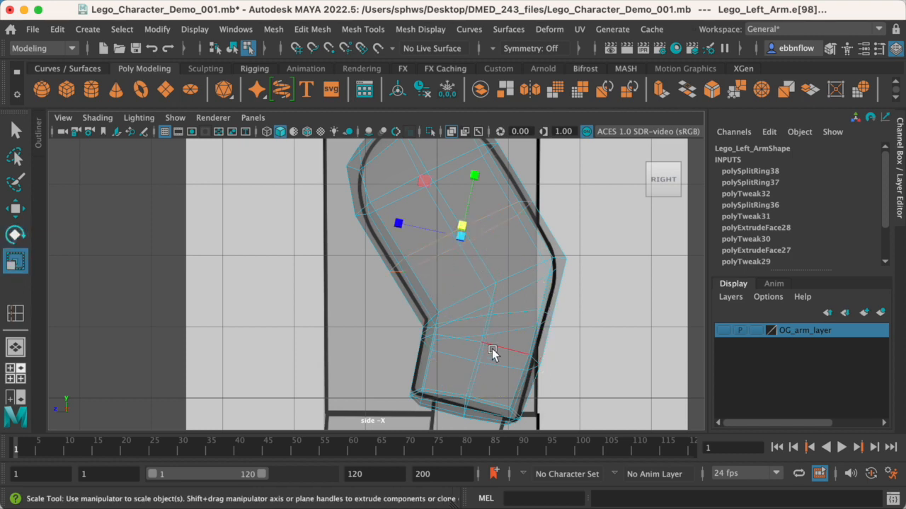
double_click(507, 330)
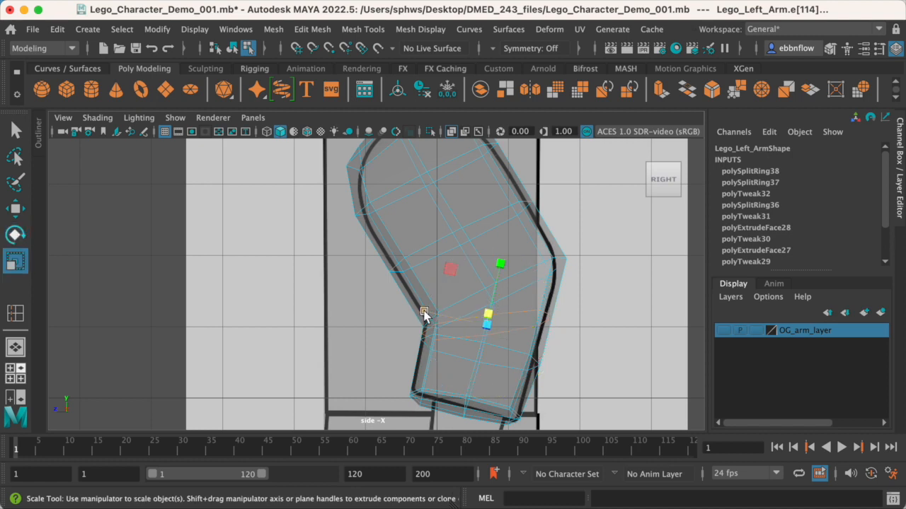
drag(424, 312, 424, 312)
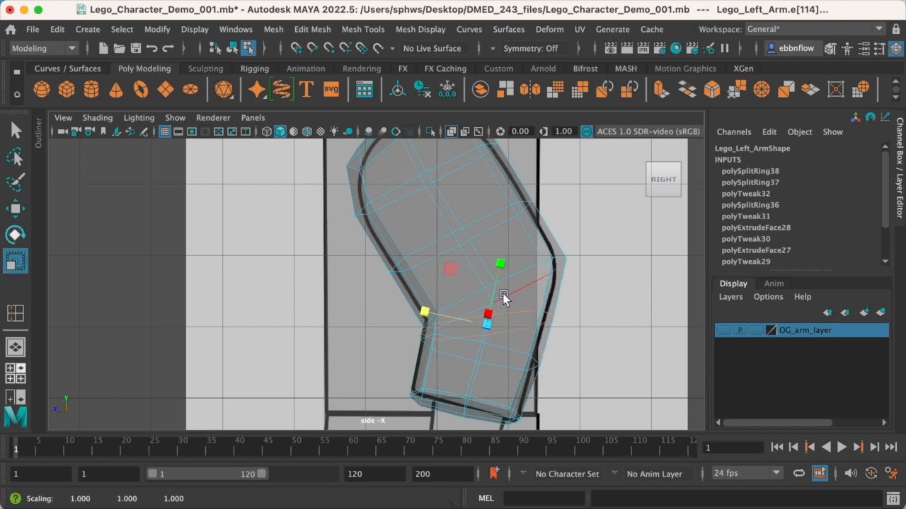
key(w)
click(418, 325)
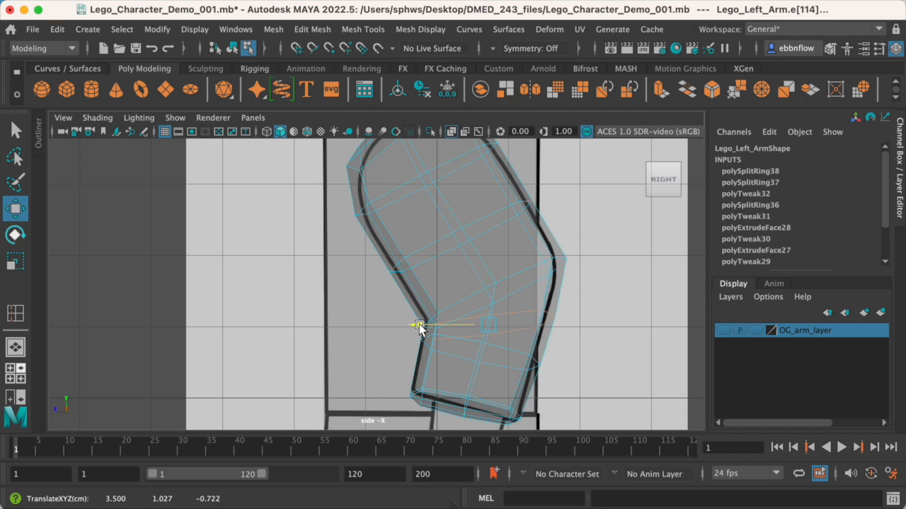
Return the arm to object mode, turn on its smooth preview and compare it with the side outline
key(space)
key(space)
right_drag(382, 244, 448, 195)
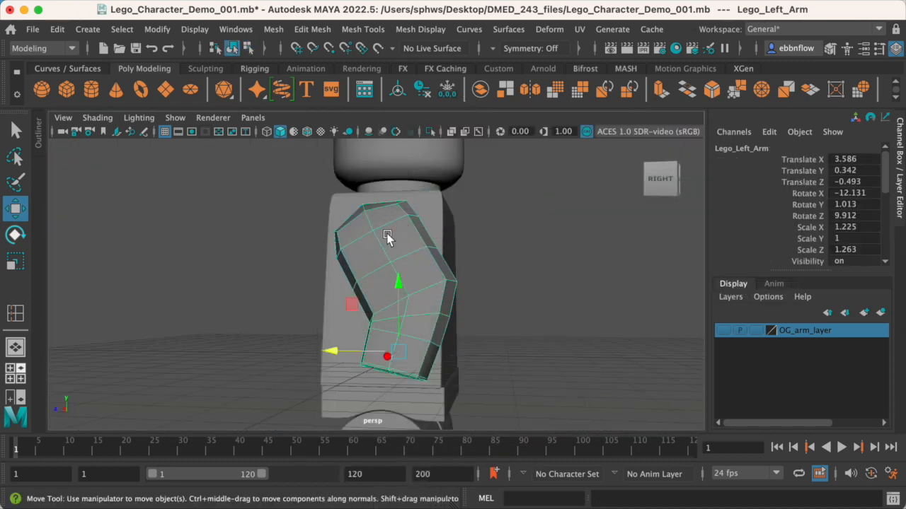
key(3)
key(space)
key(space)
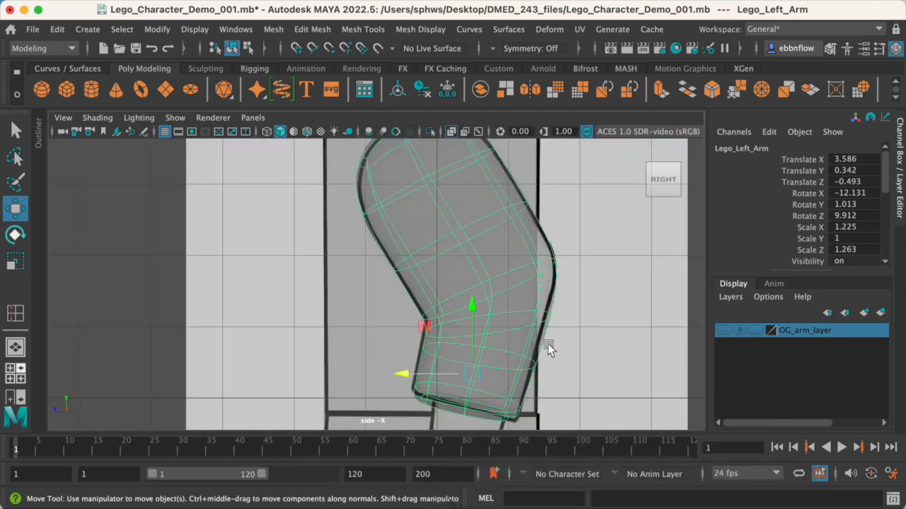
scroll(550, 343, down, 5)
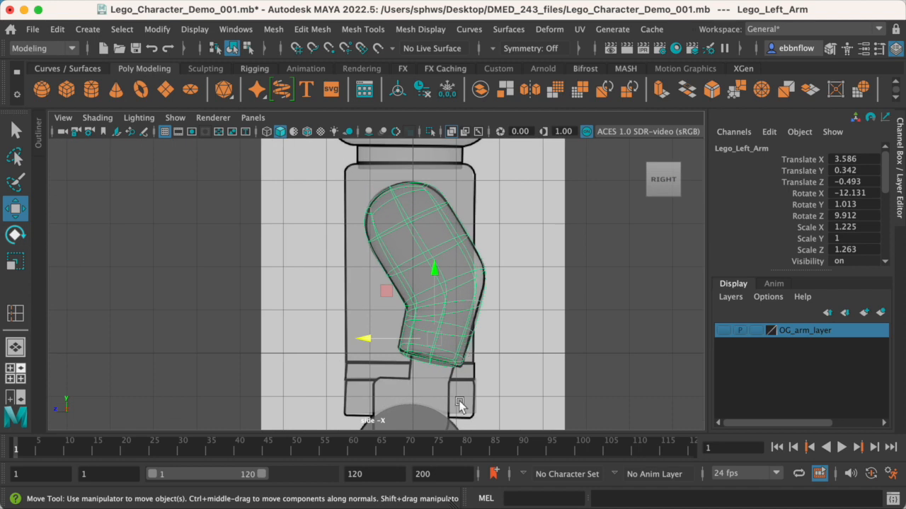
Examine the top of the shoulder against the front outline with smoothing both off and on
key(space)
key(space)
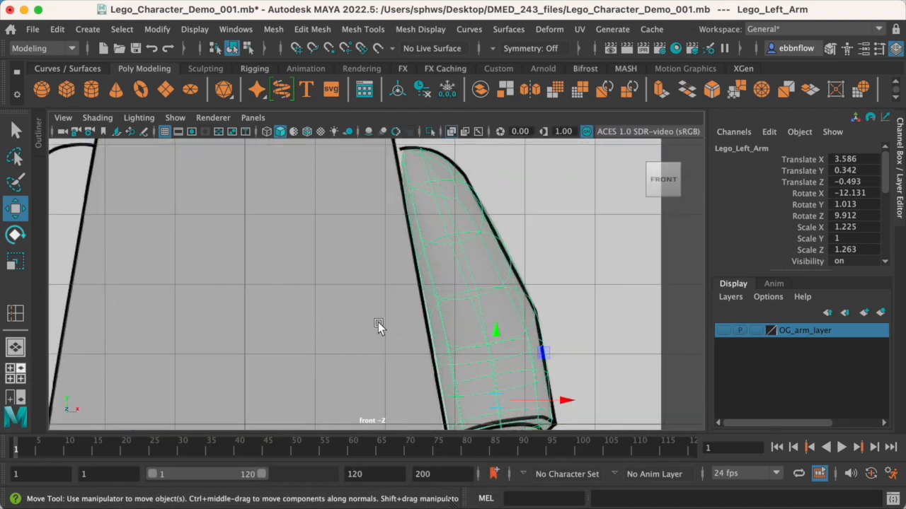
alt+middle_drag(448, 218, 447, 269)
scroll(426, 265, up, 3)
key(1)
scroll(424, 221, up, 3)
alt+middle_drag(439, 195, 446, 232)
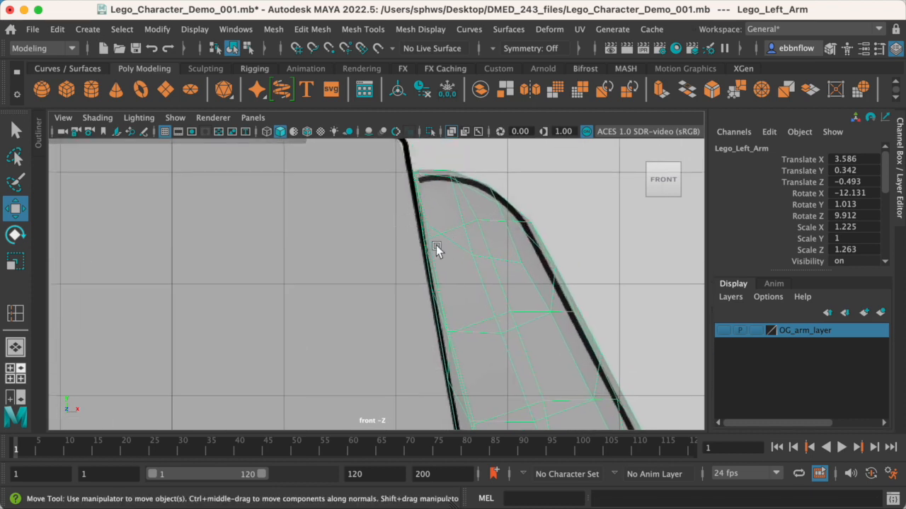
scroll(436, 245, down, 5)
key(3)
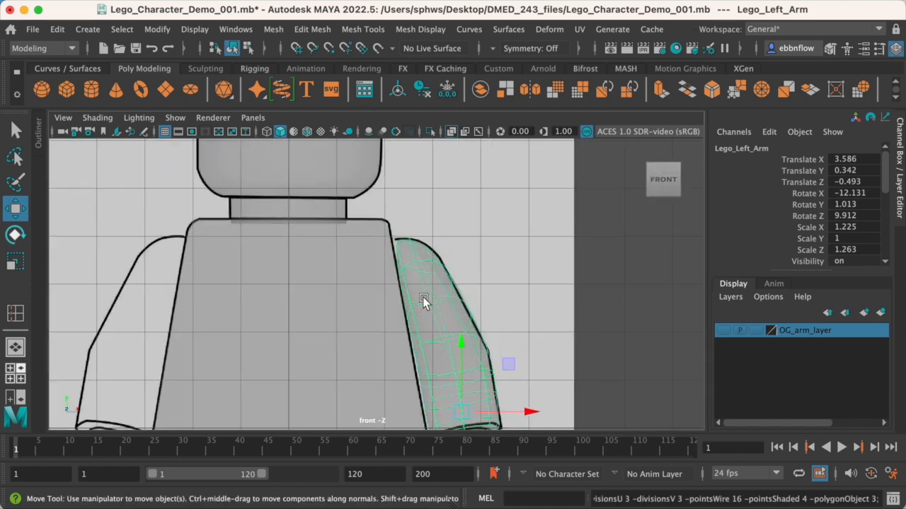
alt+middle_drag(423, 305, 430, 271)
scroll(430, 271, down, 3)
scroll(426, 270, up, 8)
alt+middle_drag(438, 172, 440, 211)
Turn off smoothing, switch to vertex selection and select the vertices at the shoulder's top inner corner in the front view
key(1)
right_drag(436, 182, 364, 185)
scroll(441, 234, up, 5)
alt+middle_drag(464, 185, 432, 260)
scroll(432, 261, up, 3)
alt+middle_drag(459, 208, 447, 283)
drag(400, 205, 435, 237)
key(e)
key(r)
drag(499, 218, 406, 216)
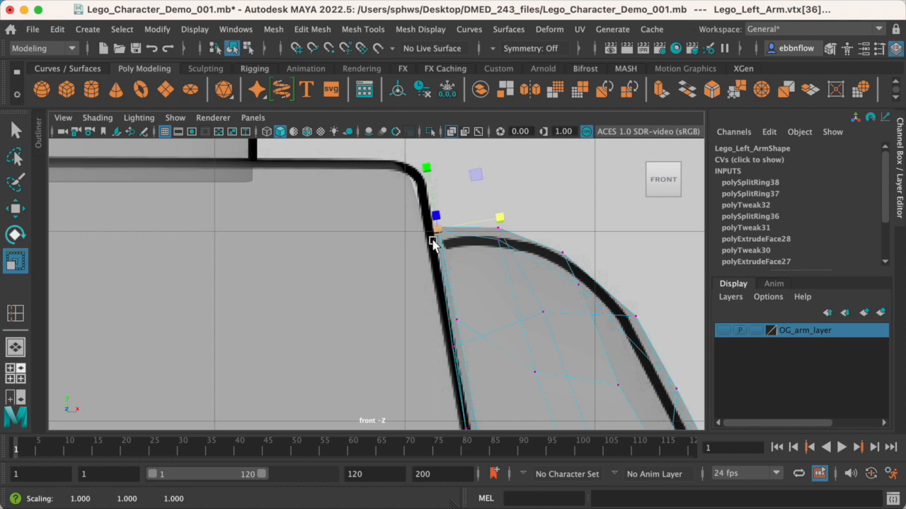
key(w)
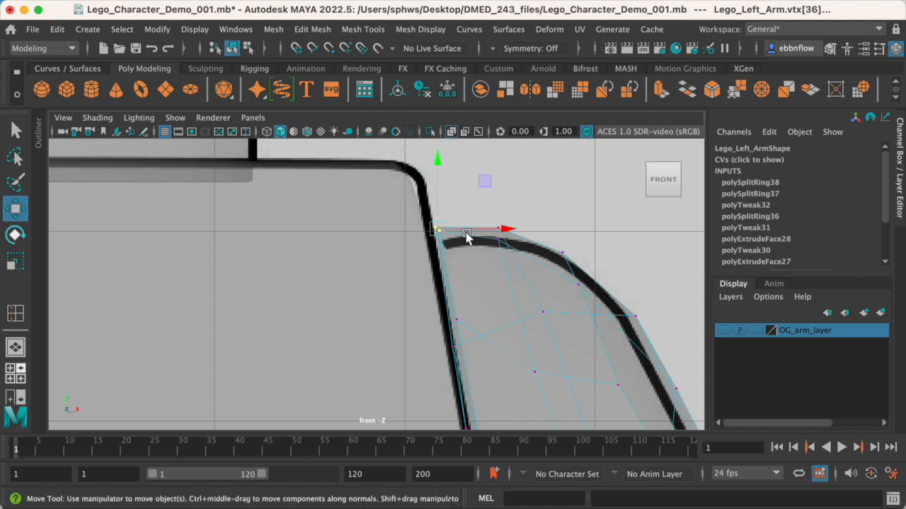
key(super+z)
Scale the selected top inner shoulder vertices together along X and move them slightly to the torso edge
key(e)
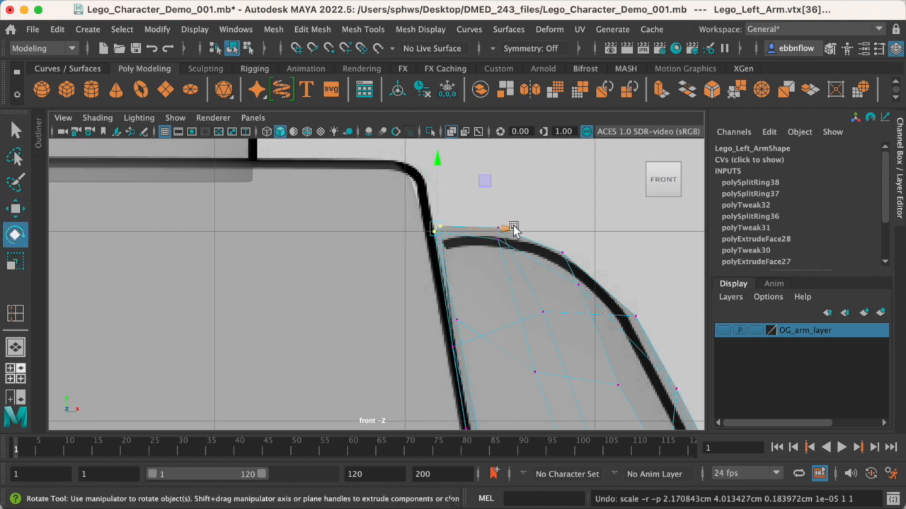
key(r)
drag(506, 227, 409, 233)
key(w)
drag(501, 233, 505, 229)
Nudge the inner vertex below the shoulder top and the top inner corner vertex along X to follow the torso line
drag(418, 311, 519, 320)
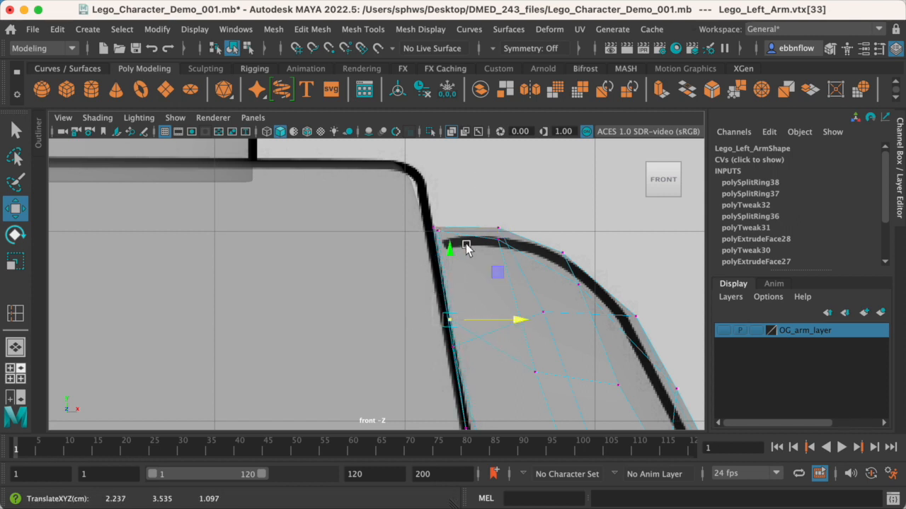
click(435, 230)
drag(493, 233, 502, 234)
alt+middle_drag(523, 325, 495, 267)
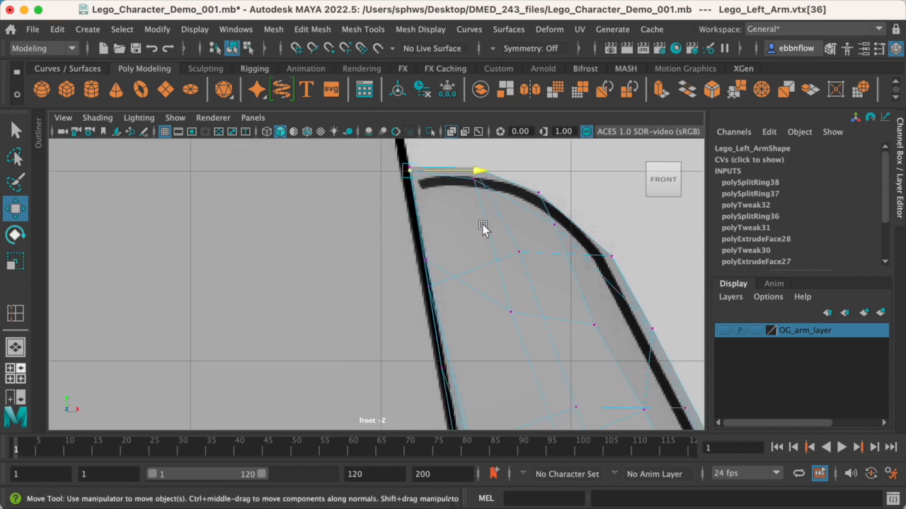
Select the vertices beside the shoulder's top inner corner in the front view and move them slightly along X toward the torso
click(520, 252)
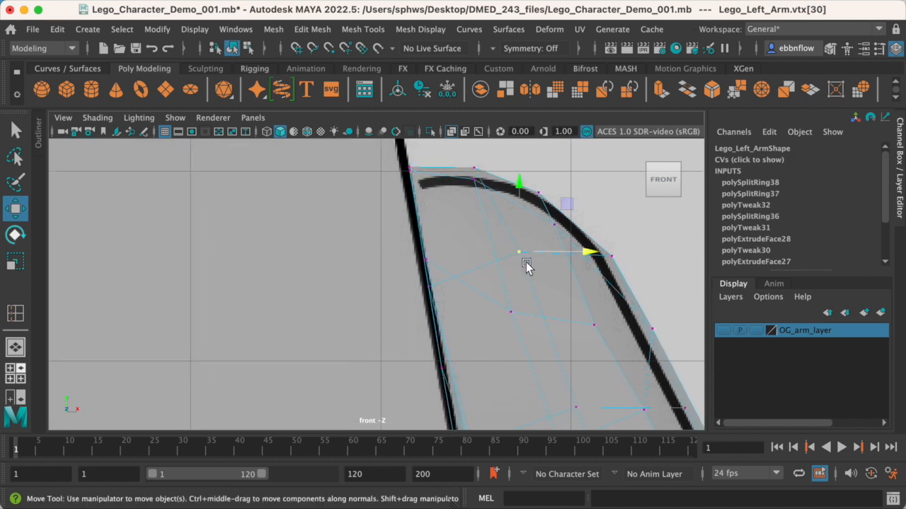
shift+click(468, 165)
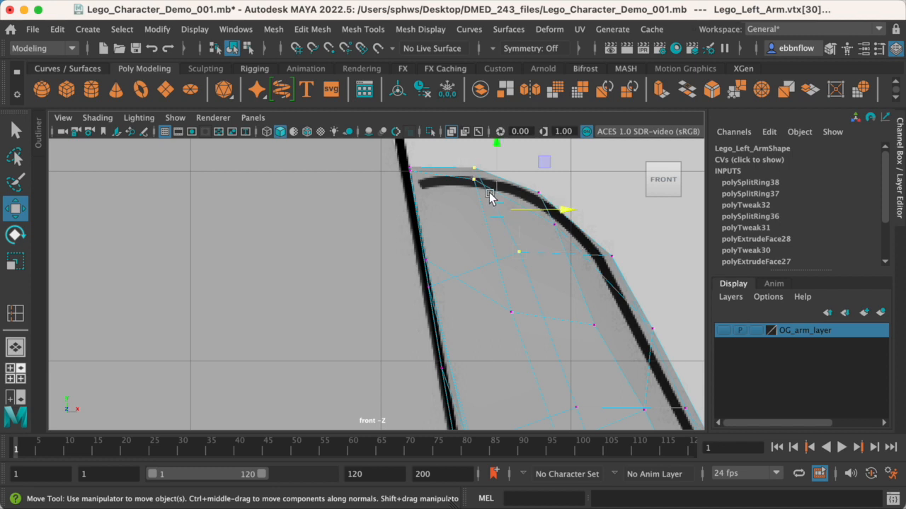
drag(571, 210, 560, 207)
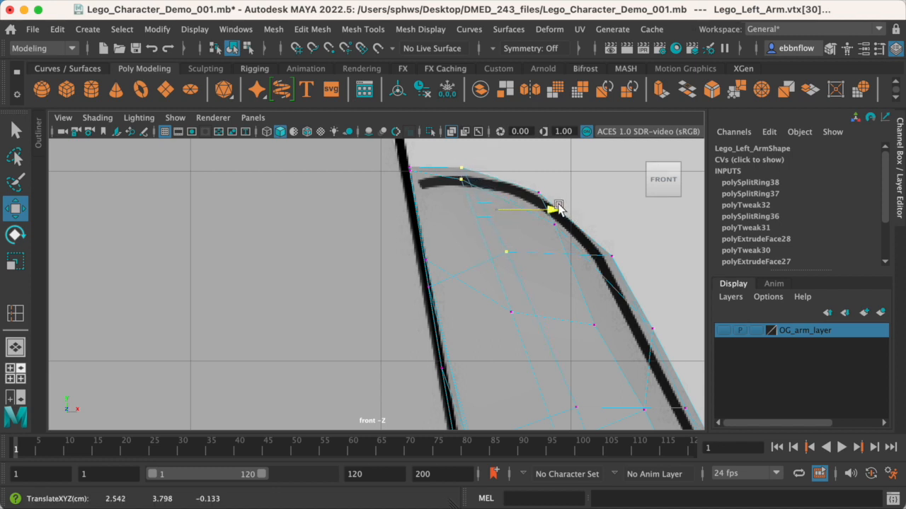
Nudge two inner vertices further down the upper arm individually along X to even out the mesh spacing
alt+middle_drag(556, 398, 530, 333)
click(559, 258)
drag(602, 255, 611, 256)
click(539, 334)
drag(611, 338, 606, 340)
Return to object mode and examine the smoothed arm in the perspective view and against the side and front outlines
key(space)
key(space)
right_drag(390, 227, 419, 194)
click(573, 304)
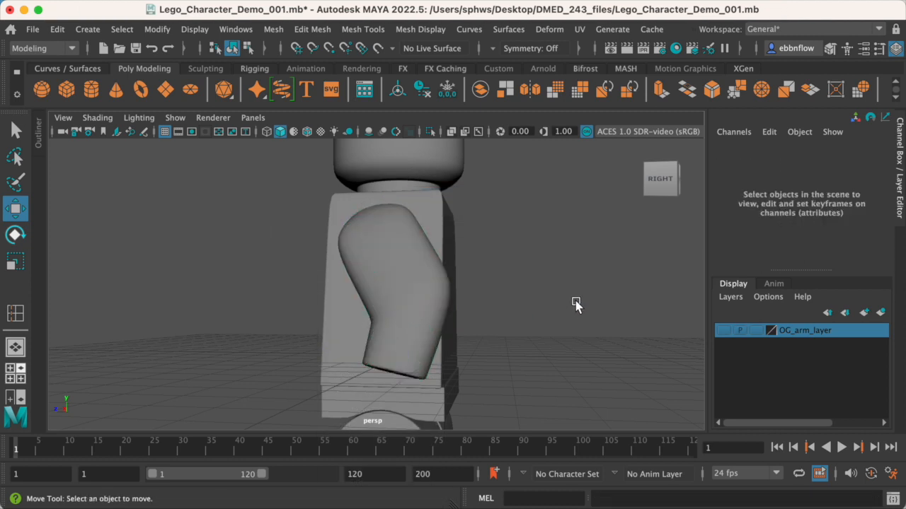
key(space)
key(space)
click(428, 241)
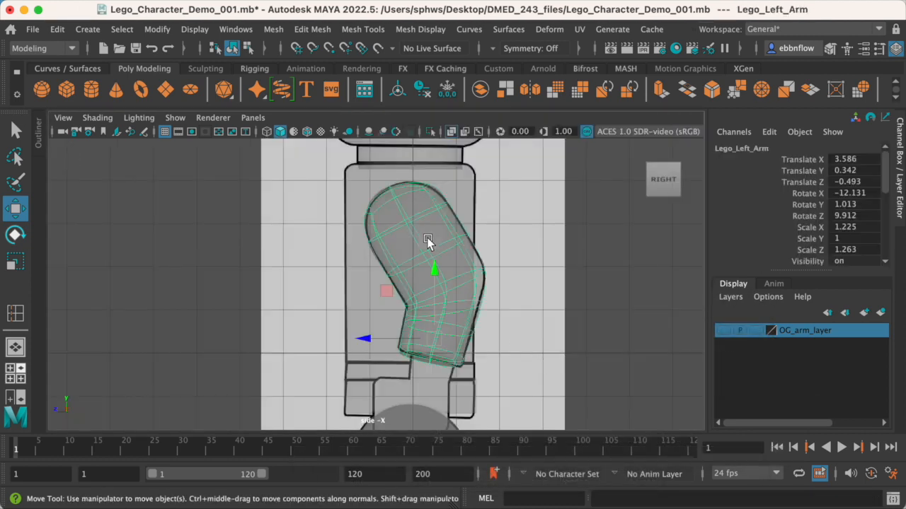
key(space)
key(space)
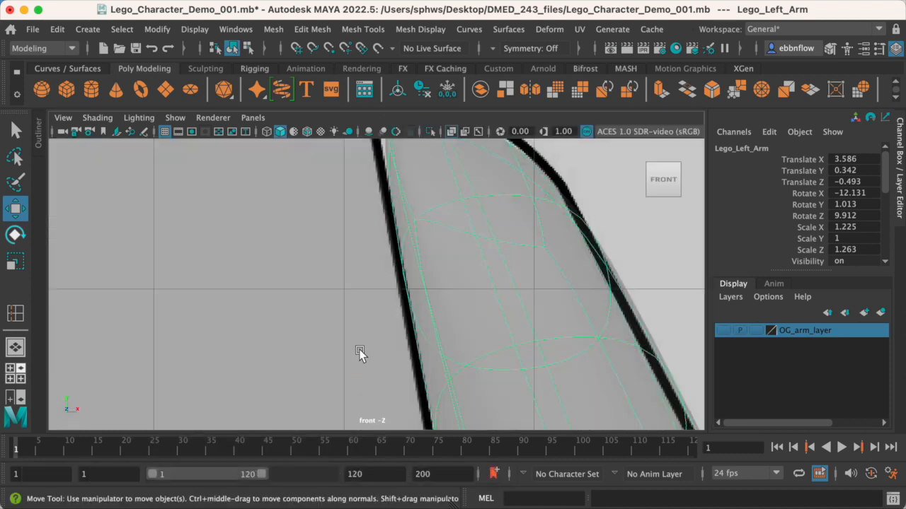
scroll(393, 312, down, 8)
scroll(397, 351, up, 10)
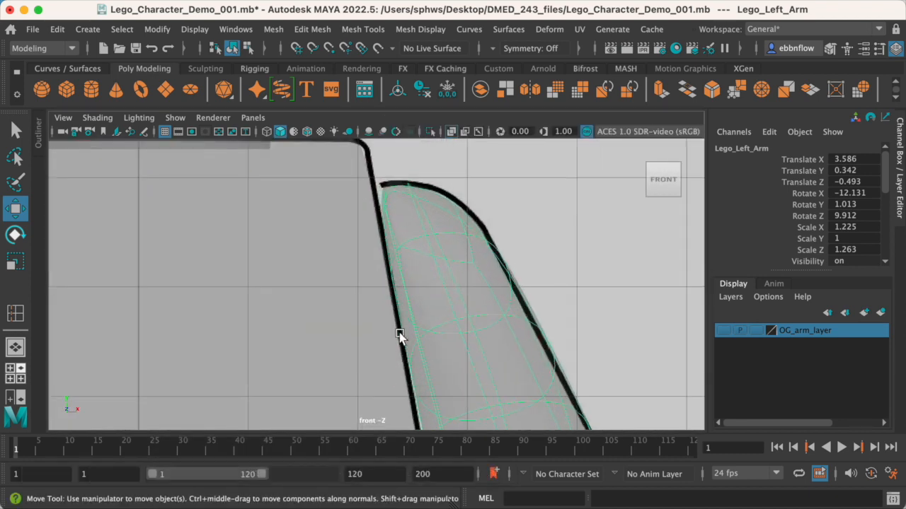
Turn off the arm's smooth preview and apply the mesh Smooth operation to it with 1 division
key(1)
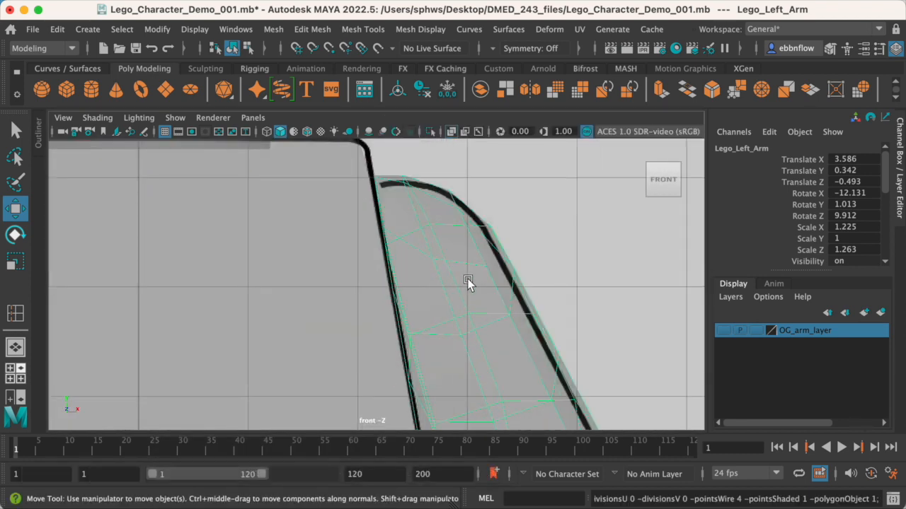
key(space)
key(space)
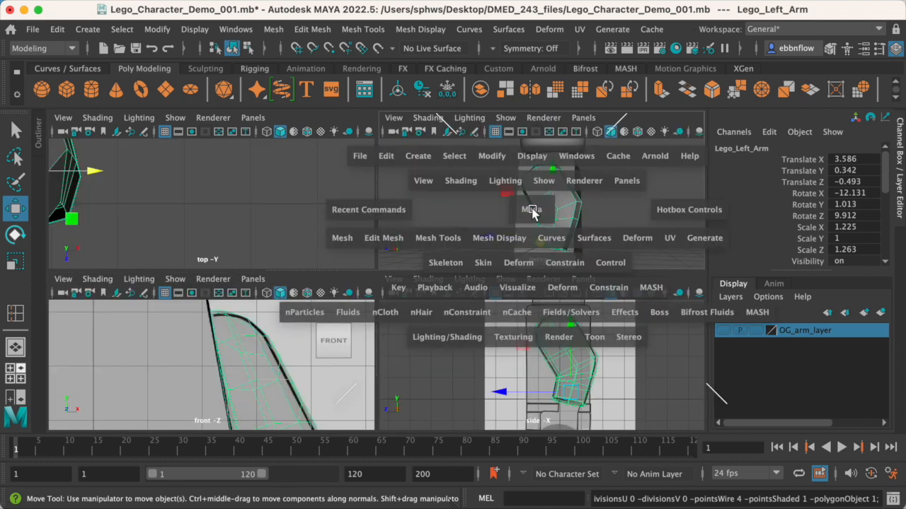
alt+drag(400, 262, 382, 247)
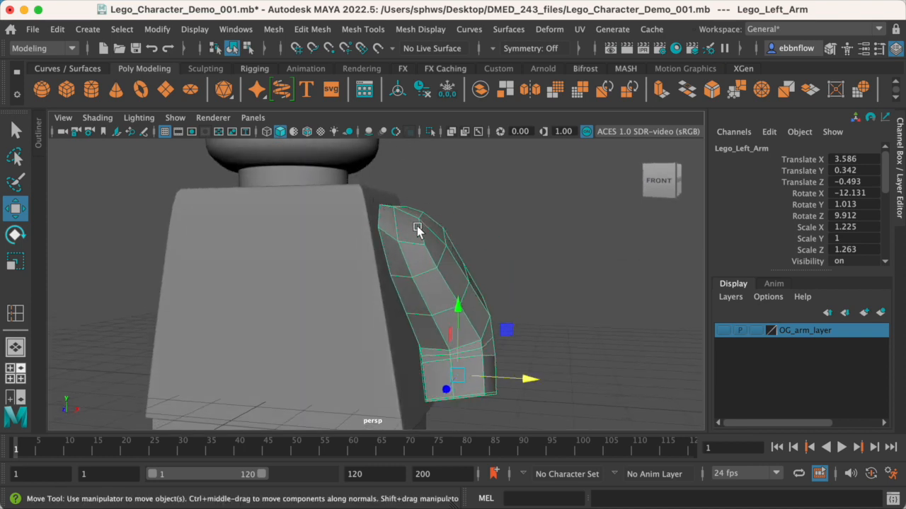
alt+drag(416, 269, 340, 238)
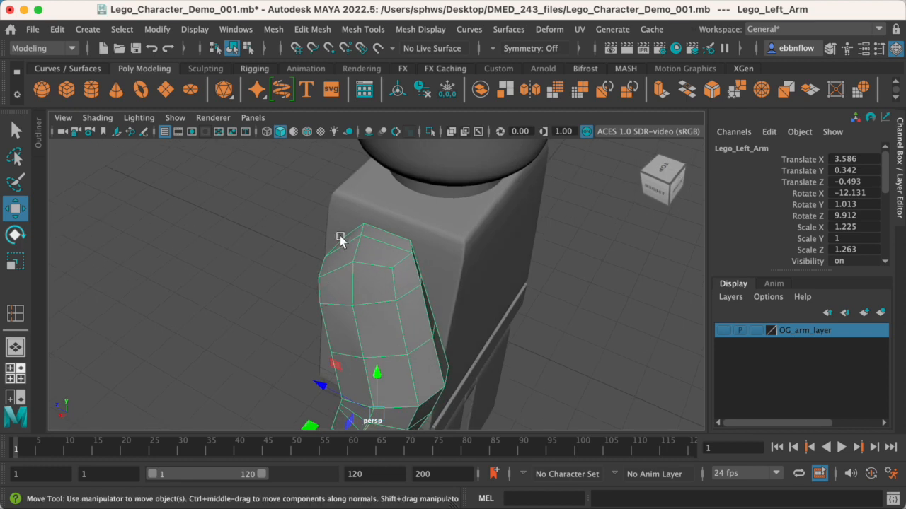
alt+drag(340, 279, 414, 237)
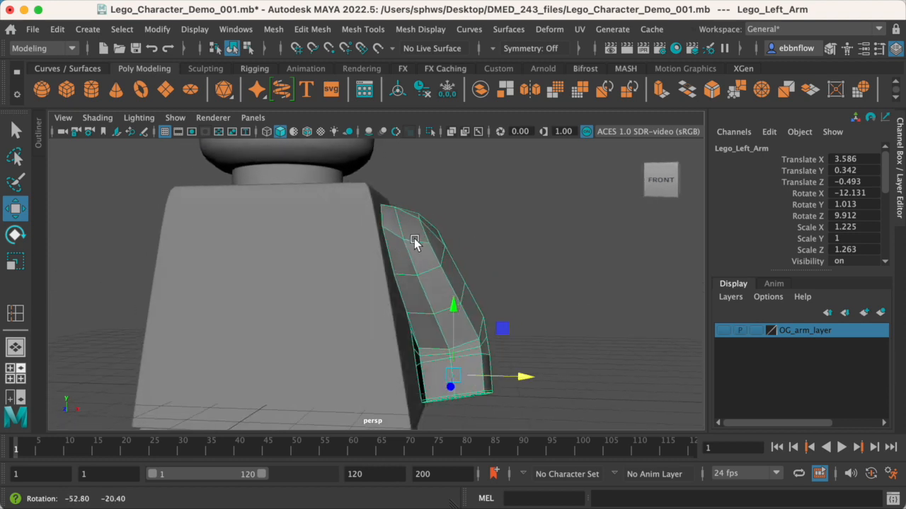
alt+middle_drag(415, 238, 377, 241)
alt+drag(377, 241, 384, 236)
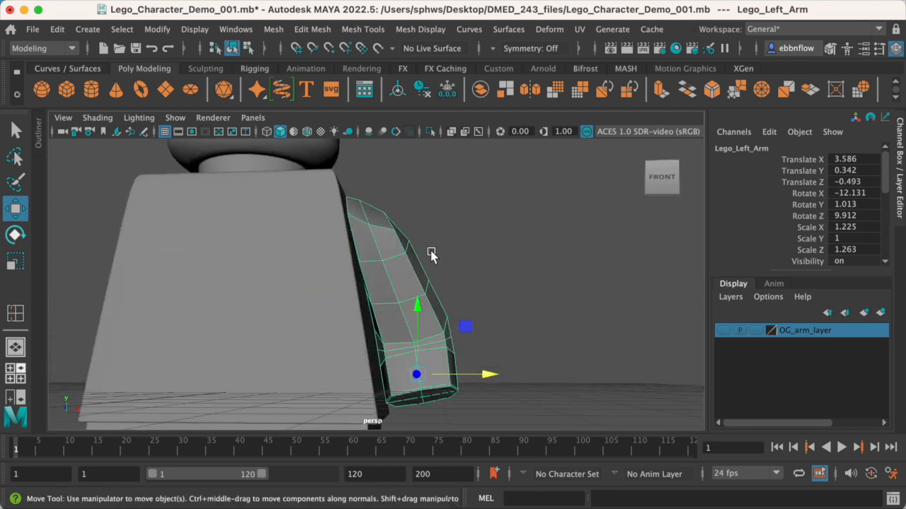
alt+drag(422, 267, 336, 239)
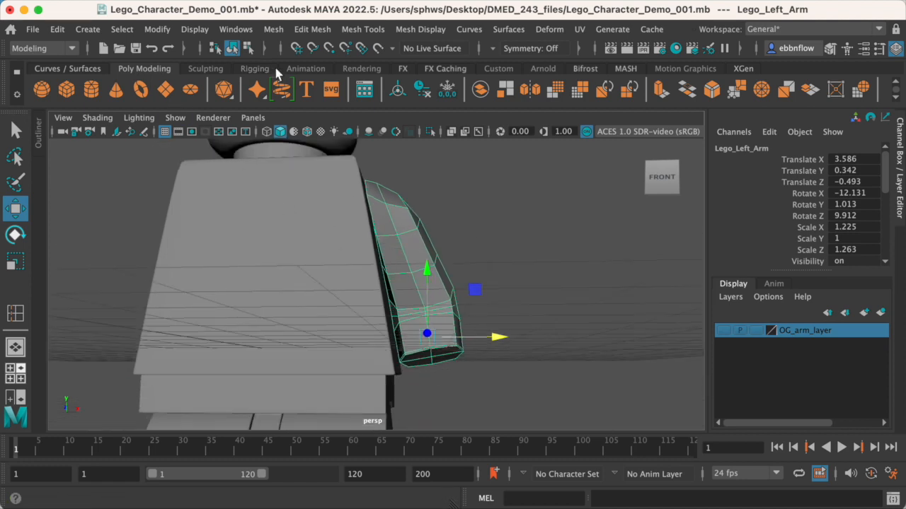
click(276, 31)
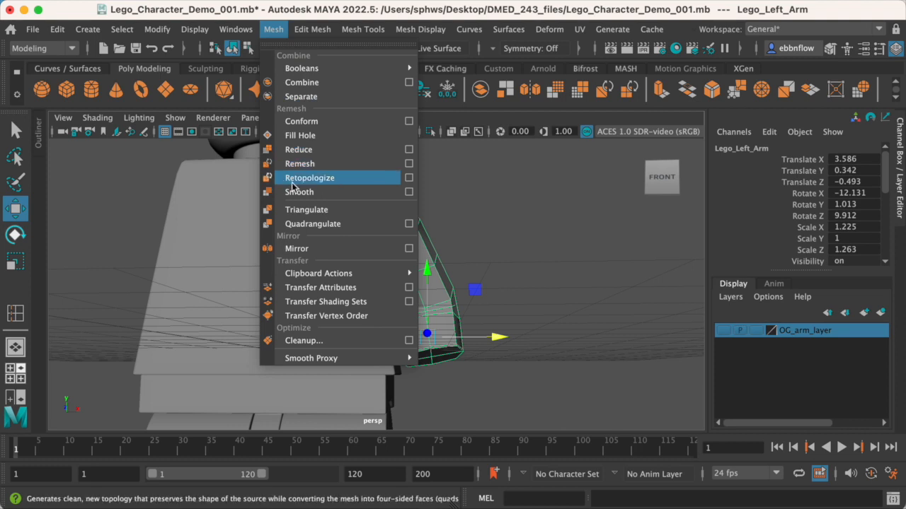
click(308, 196)
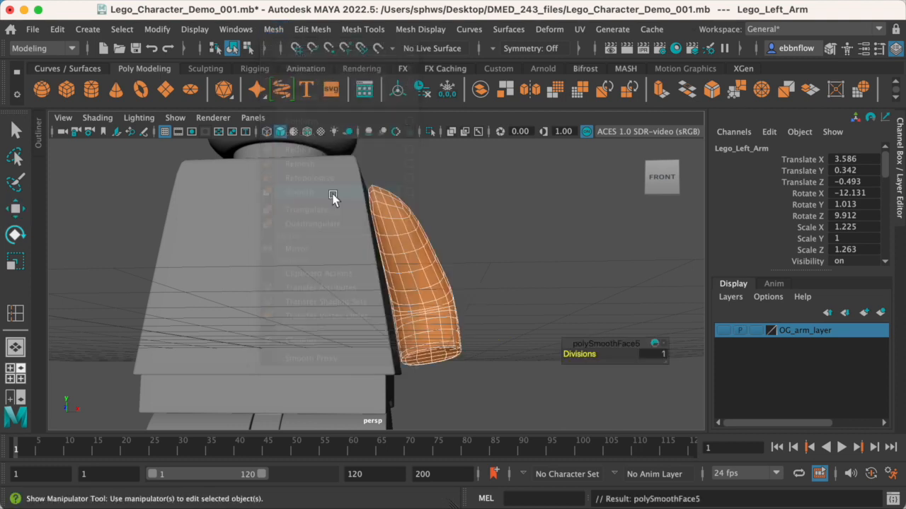
click(482, 234)
alt+drag(481, 234, 436, 236)
click(415, 239)
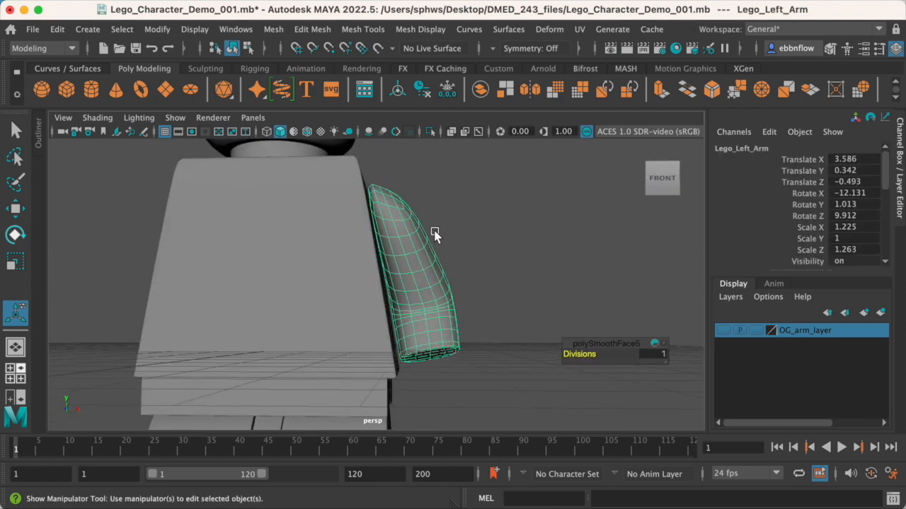
In the front view, flatten two groups of vertices along the upper arm's inner edge by scaling them along X
key(space)
key(space)
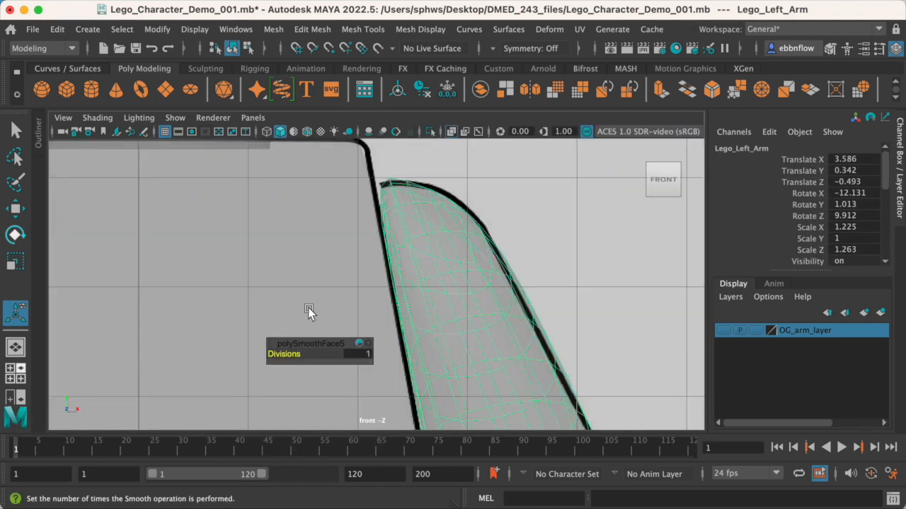
right_drag(395, 213, 328, 221)
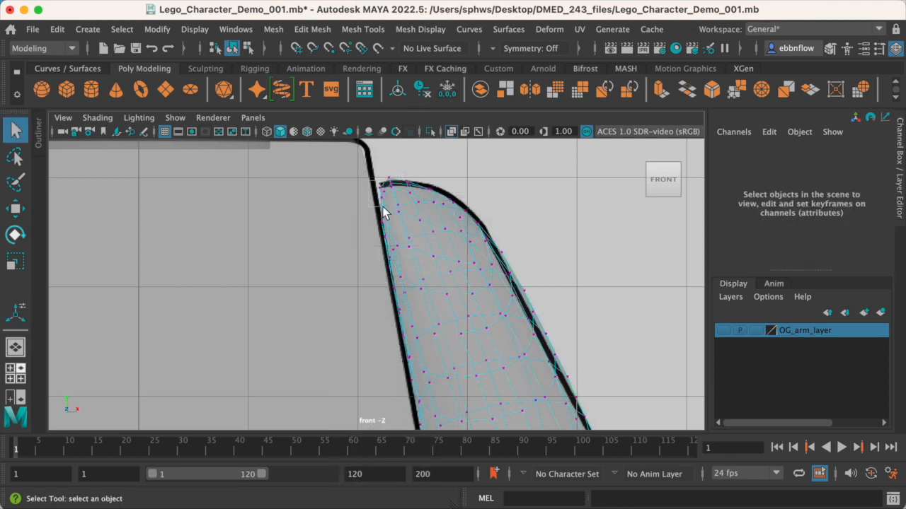
drag(386, 224, 386, 224)
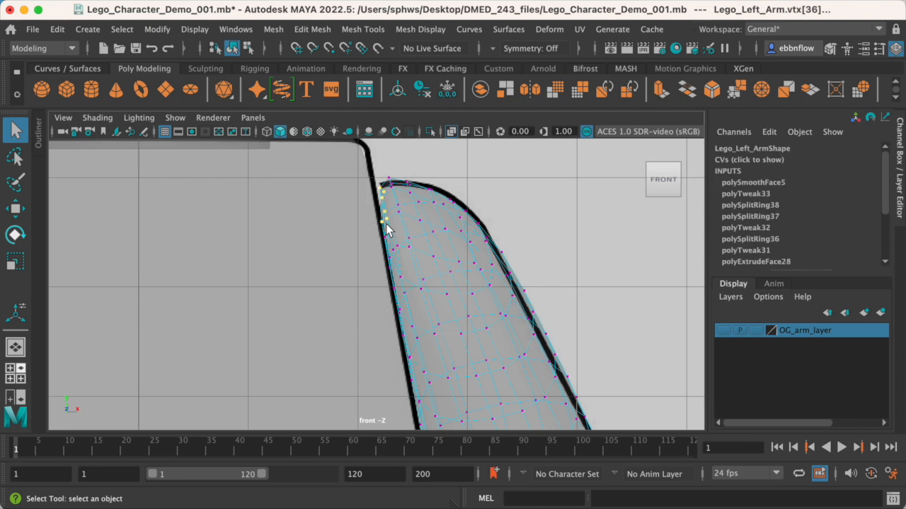
key(r)
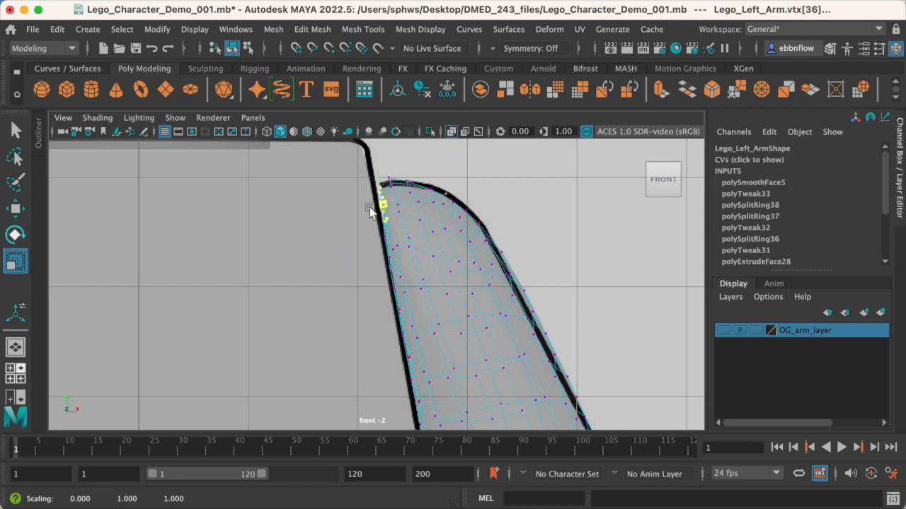
drag(367, 237, 401, 279)
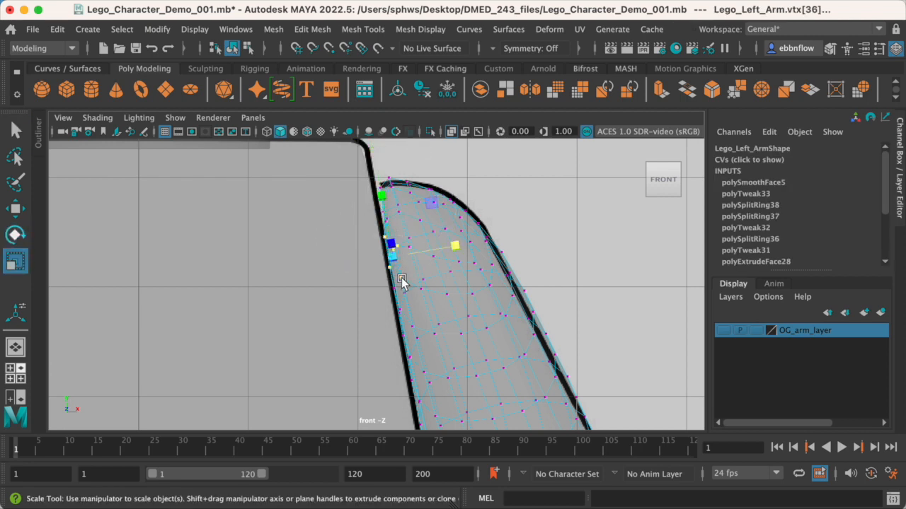
drag(453, 248, 390, 254)
Select the upper arm's inner edge vertices together, move them along X onto the torso line and return to object mode
drag(356, 168, 397, 283)
key(q)
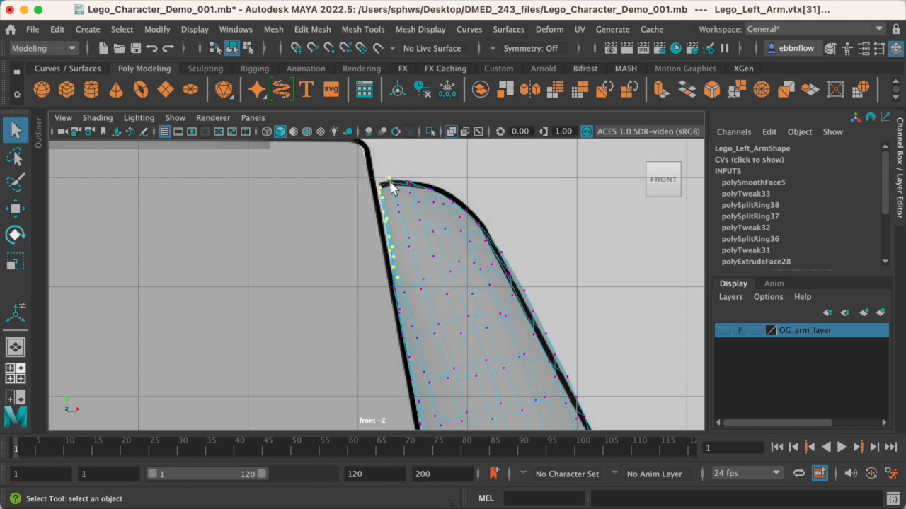
key(w)
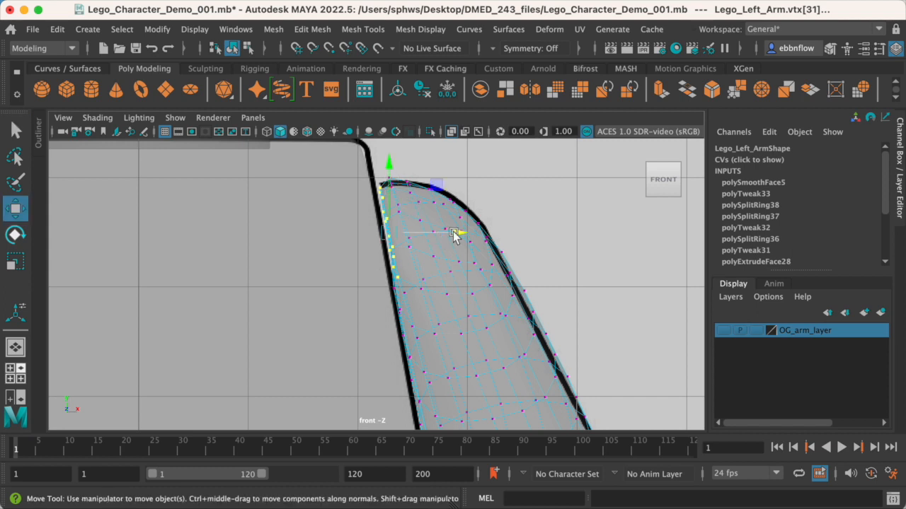
drag(469, 235, 460, 233)
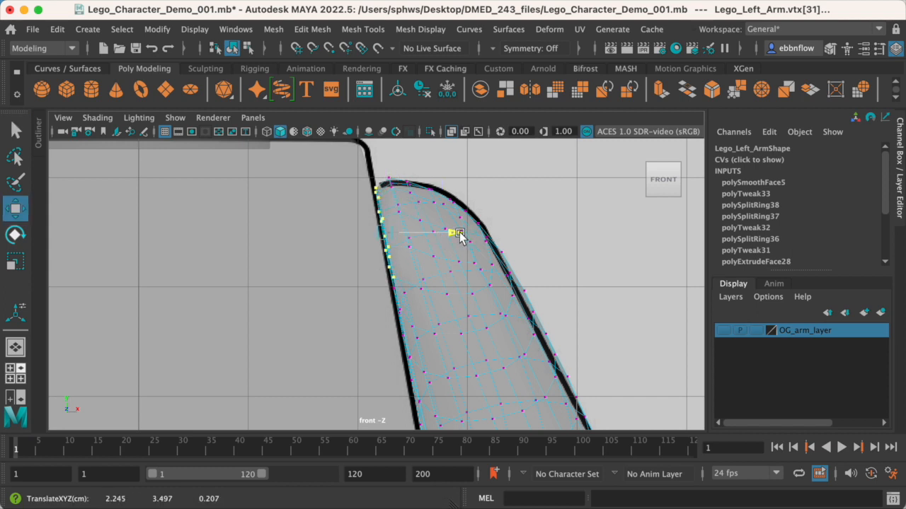
right_drag(401, 205, 447, 184)
Select the vertices at the shoulder's top inner corner in the front view and raise them slightly along Y
key(space)
key(space)
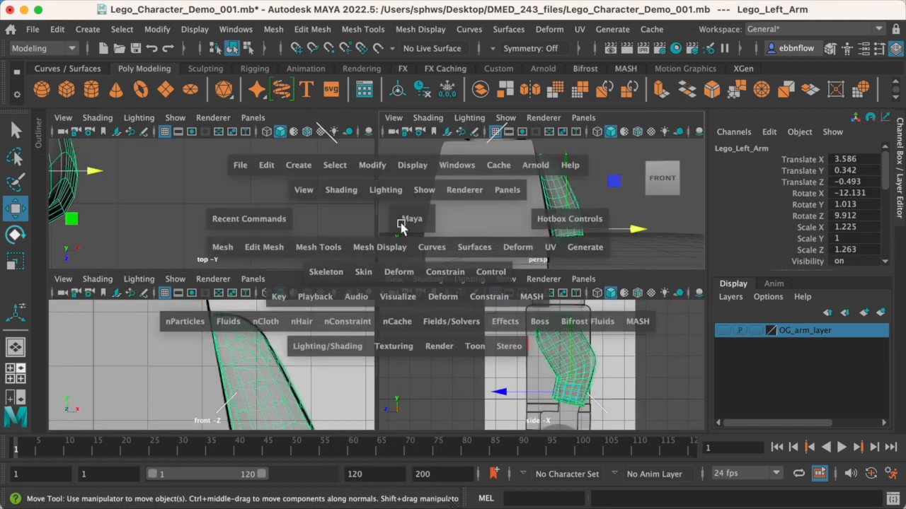
key(space)
key(space)
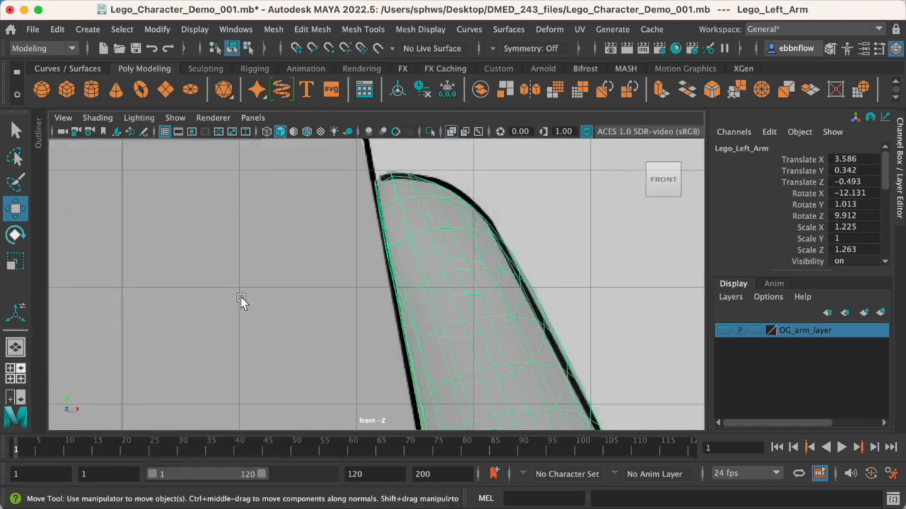
right_drag(373, 174, 294, 174)
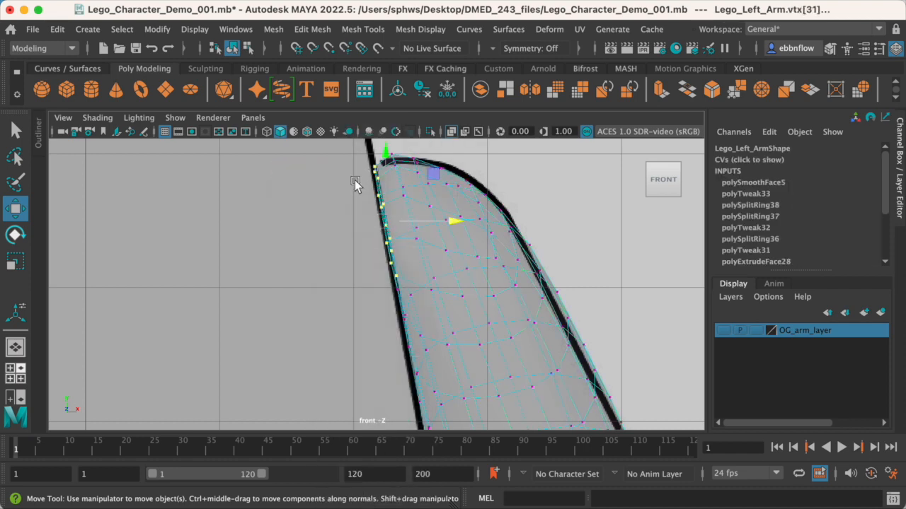
alt+middle_drag(353, 180, 362, 236)
drag(353, 200, 382, 223)
drag(384, 178, 383, 166)
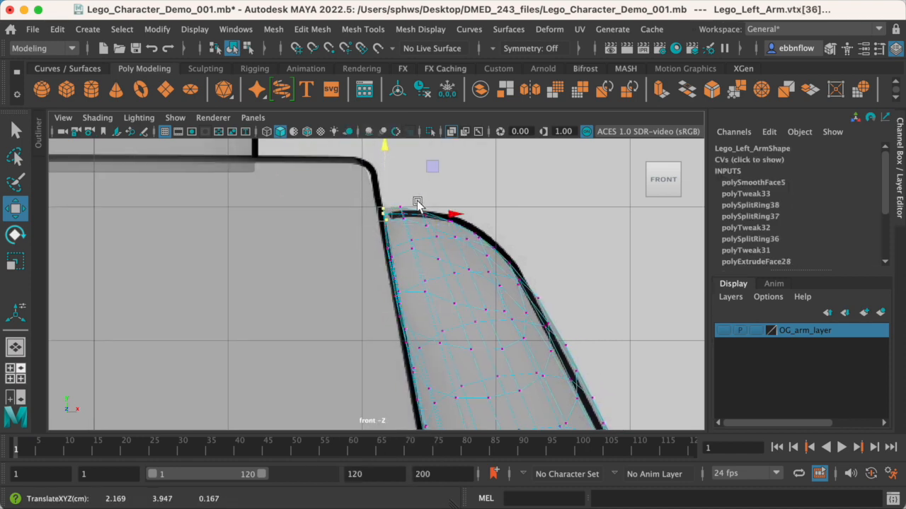
Return to object mode with the whole arm selected in the perspective view and freeze its transformations
key(space)
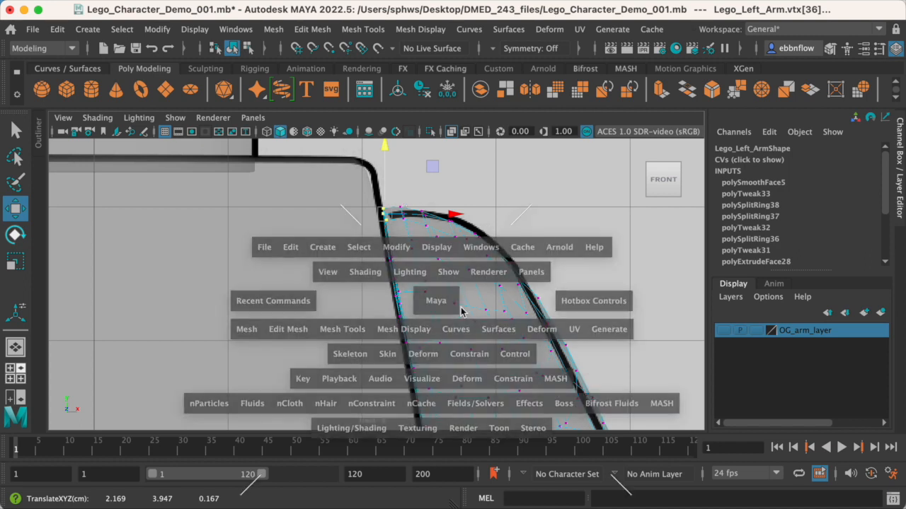
key(space)
right_drag(412, 278, 473, 192)
click(530, 274)
alt+drag(529, 275, 506, 306)
click(506, 306)
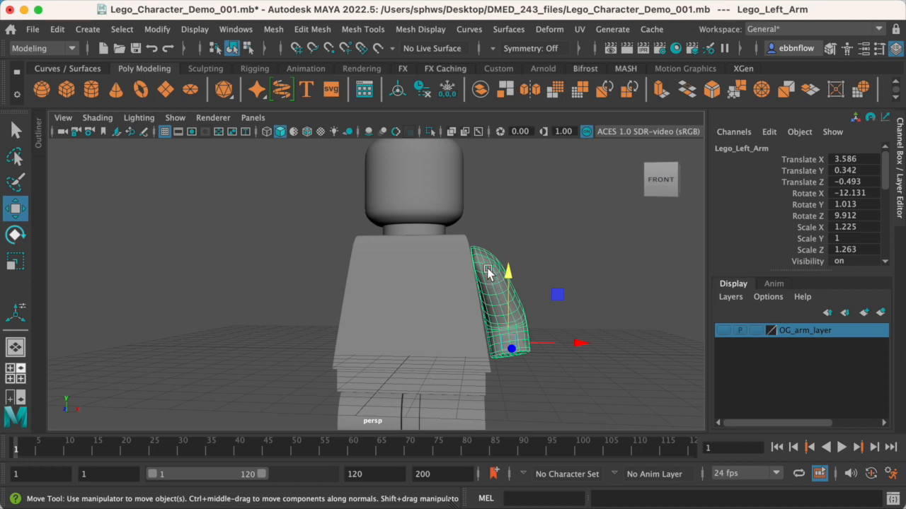
click(157, 29)
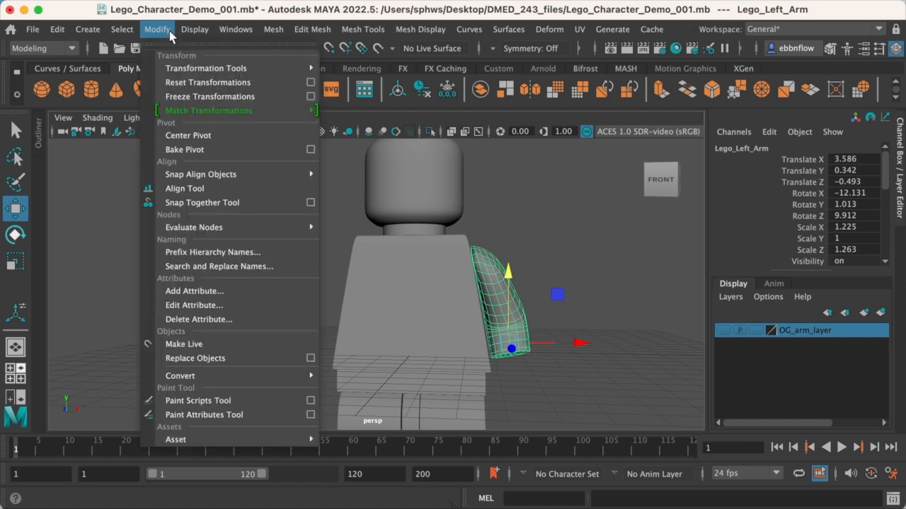
click(184, 97)
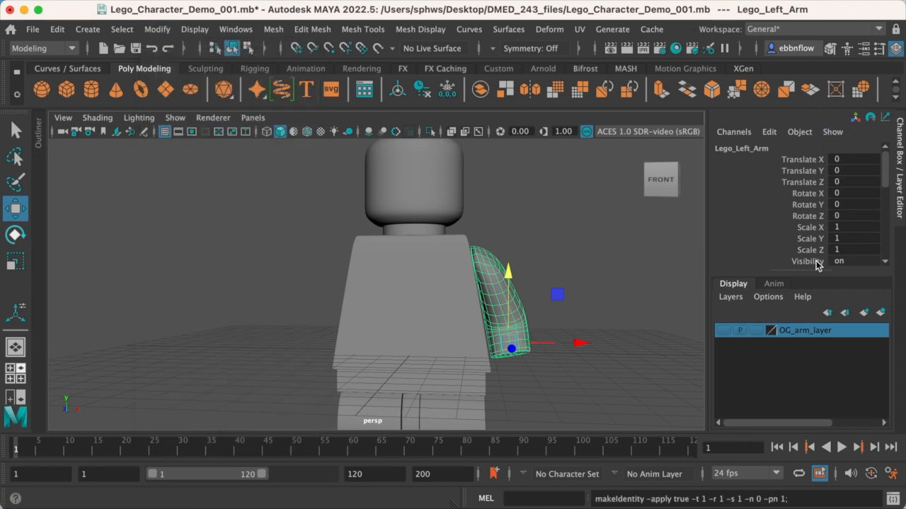
Duplicate the left arm with Duplicate Special, setting Scale X to -1 for a single mirrored copy
scroll(370, 299, down, 2)
alt+drag(371, 299, 462, 259)
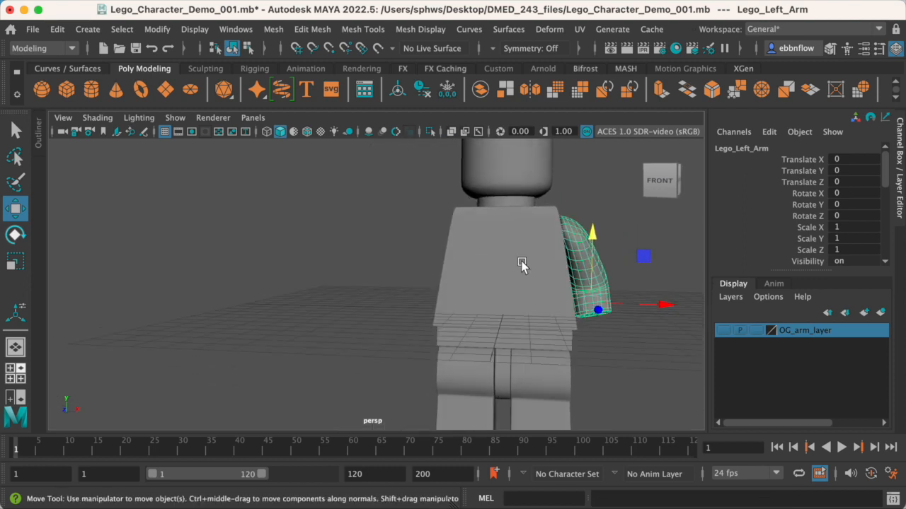
click(53, 29)
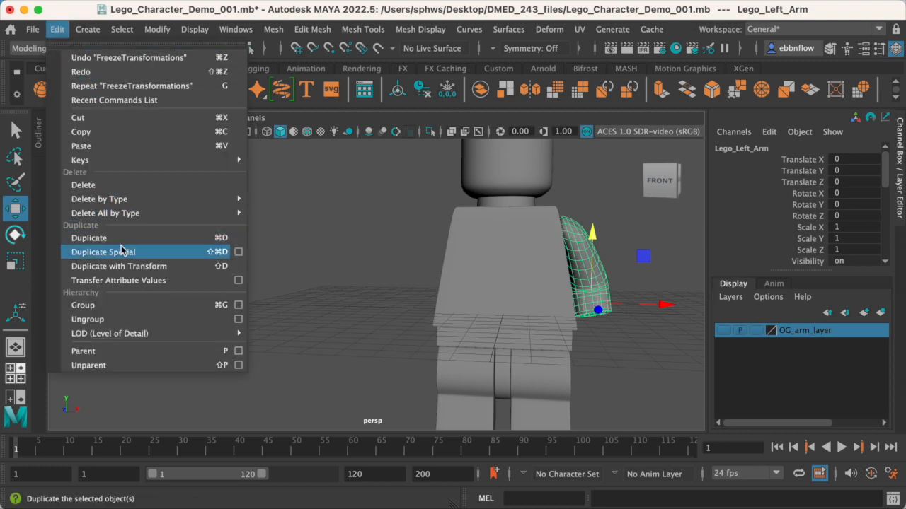
click(239, 252)
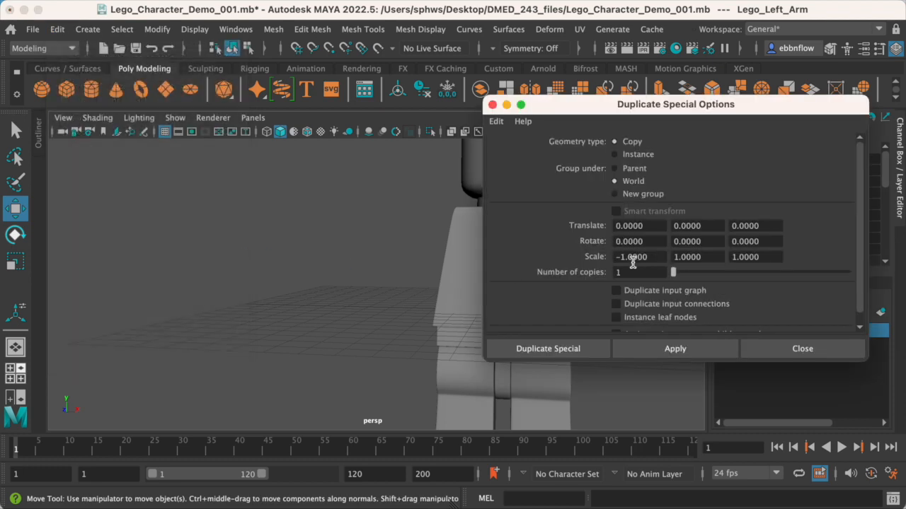
drag(657, 258, 608, 253)
click(565, 349)
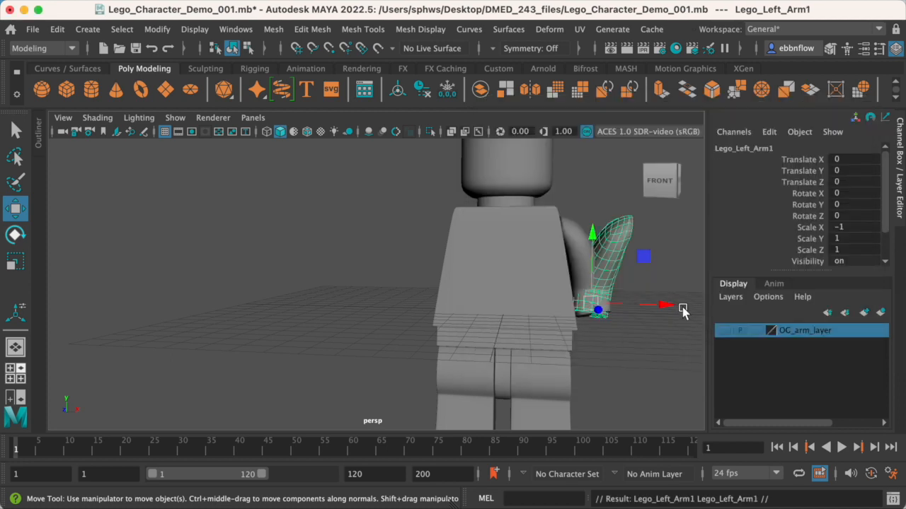
Move the mirrored arm along X to the torso's opposite side and align it with the front outline at Translate X -7.142
drag(669, 306, 485, 304)
key(space)
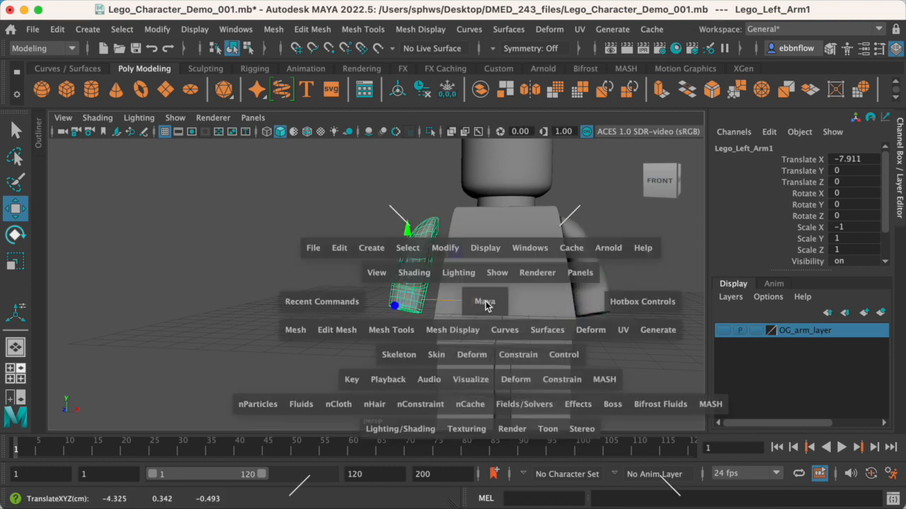
key(space)
drag(328, 300, 344, 312)
alt+right_drag(345, 312, 371, 390)
drag(363, 361, 392, 365)
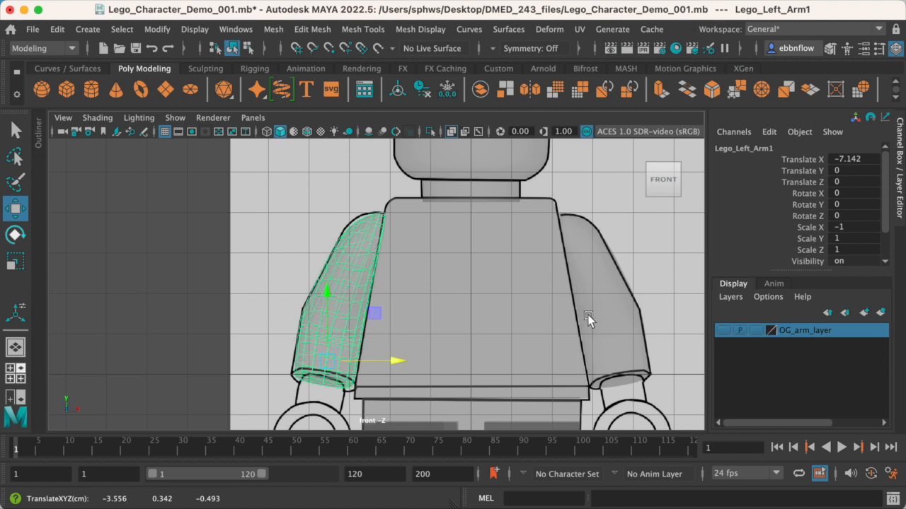
Rename the mirrored arm as Lego_Right_Arm
double_click(757, 148)
click(757, 148)
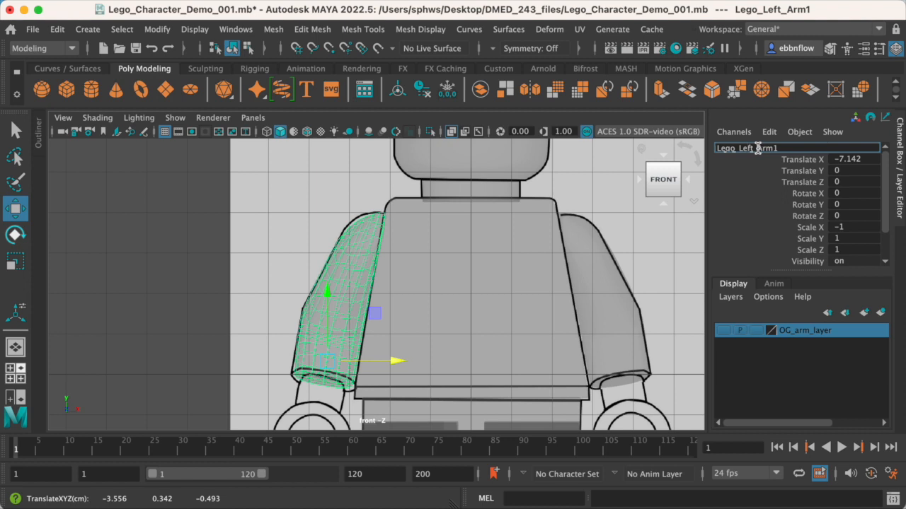
drag(755, 148, 740, 147)
text(Right)
key(BackSpace)
key(Return)
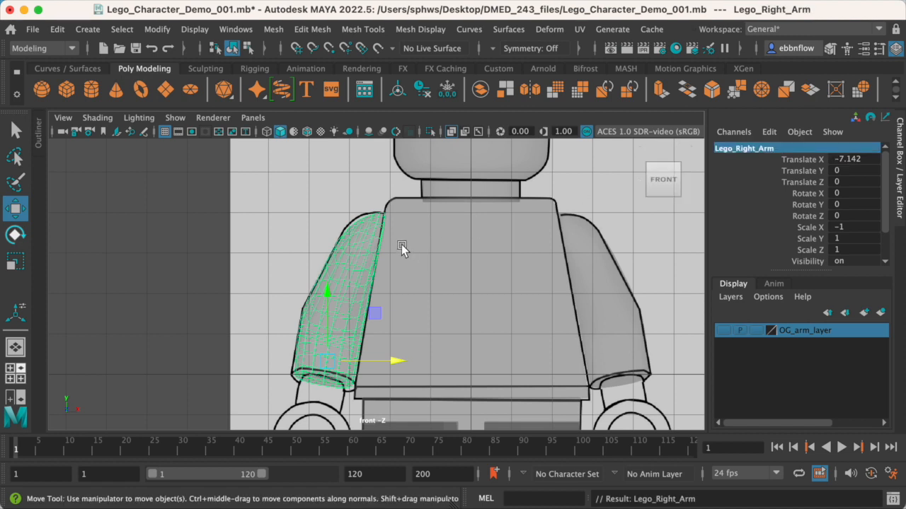
Freeze the transformations of the right arm
scroll(426, 288, down, 3)
alt+middle_drag(451, 251, 412, 254)
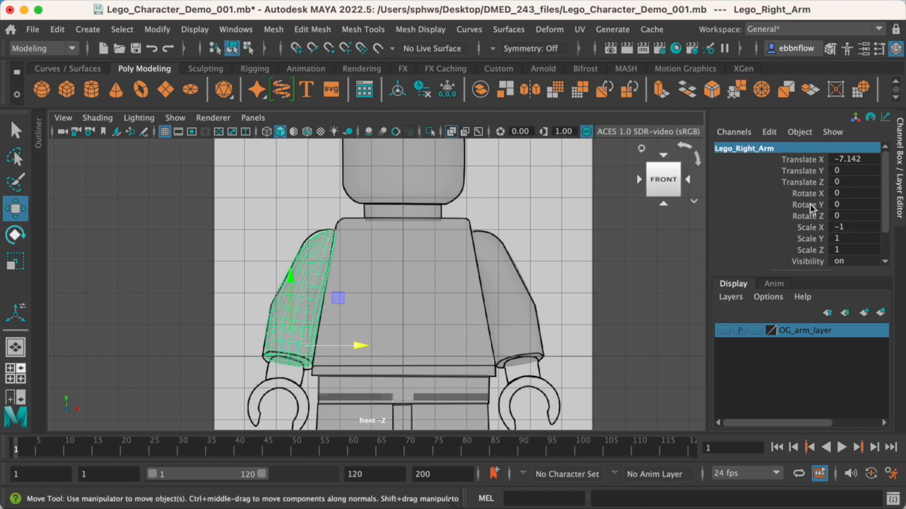
click(156, 29)
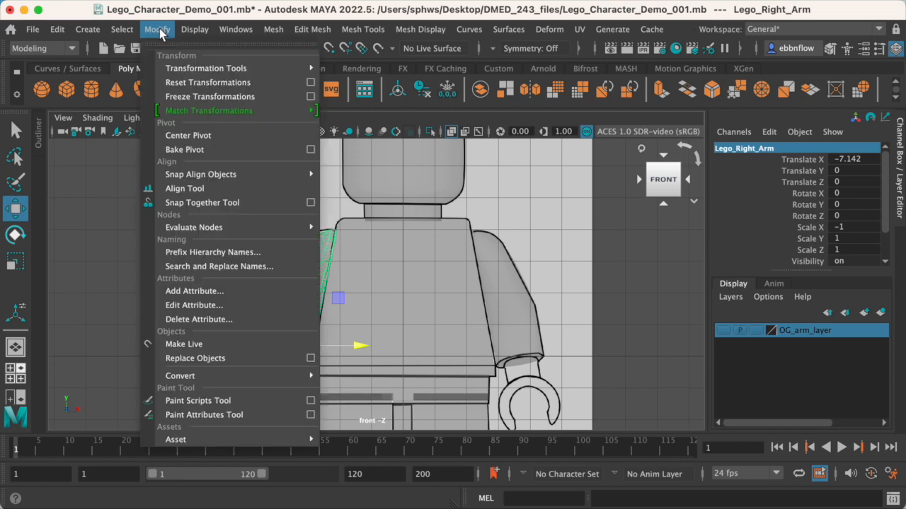
click(184, 94)
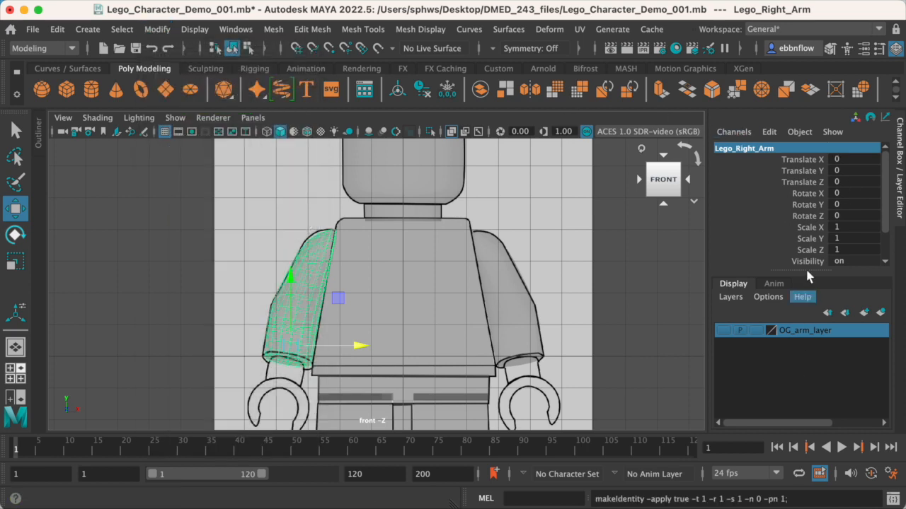
Select the mirrored leg on the character's right side in the front view and rename it Lego_Right_Leg
alt+middle_drag(408, 315, 479, 273)
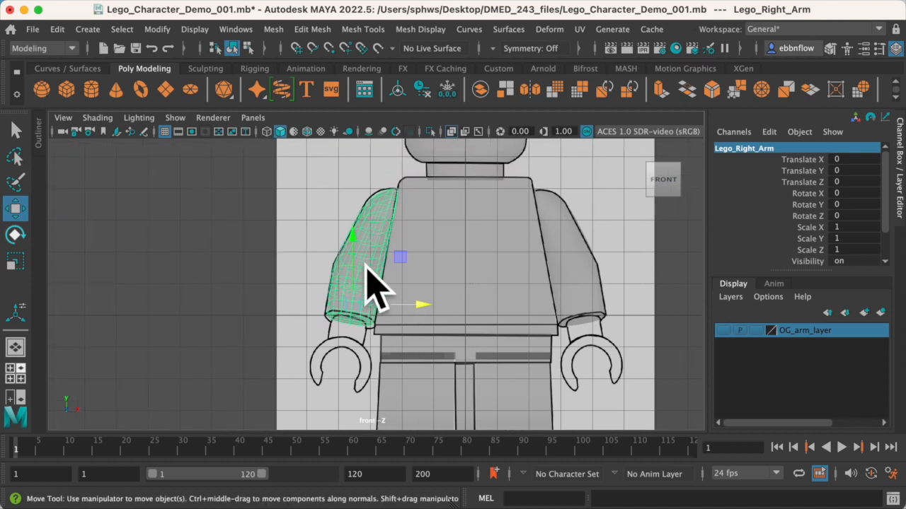
alt+middle_drag(504, 301, 523, 266)
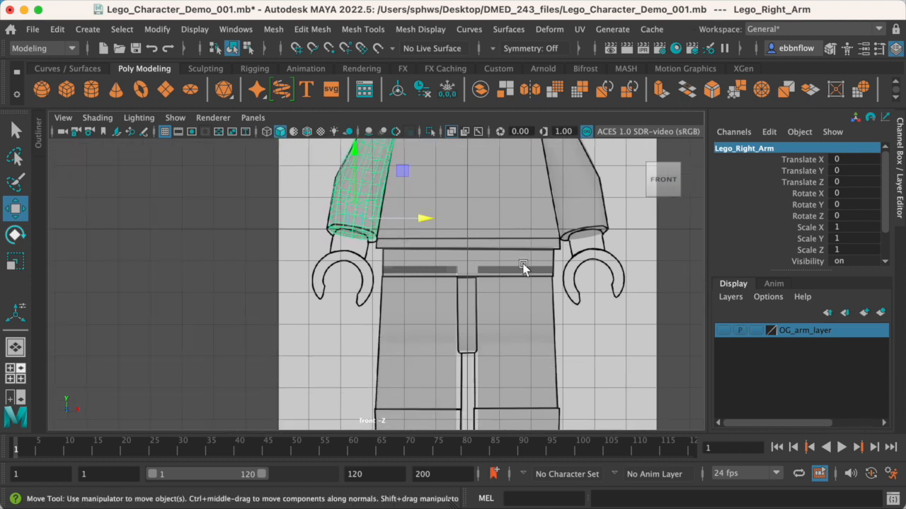
click(527, 318)
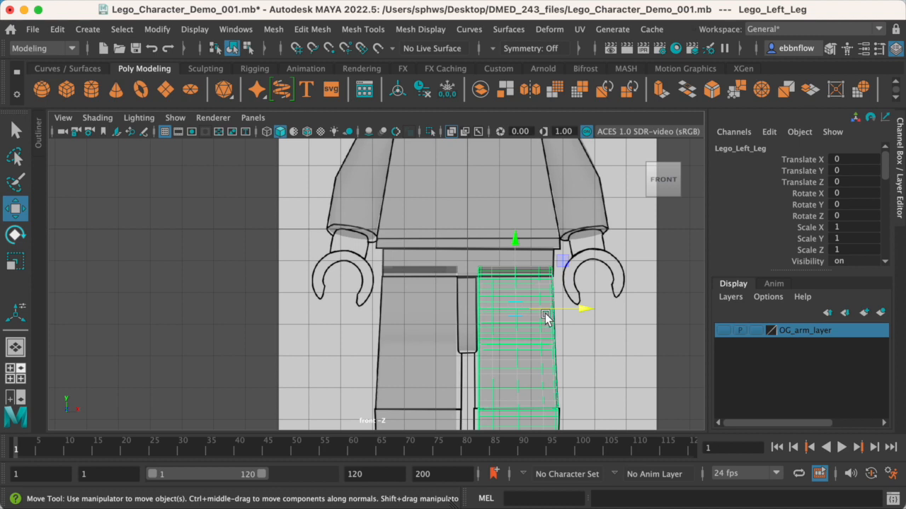
key(ctrl+shift+d)
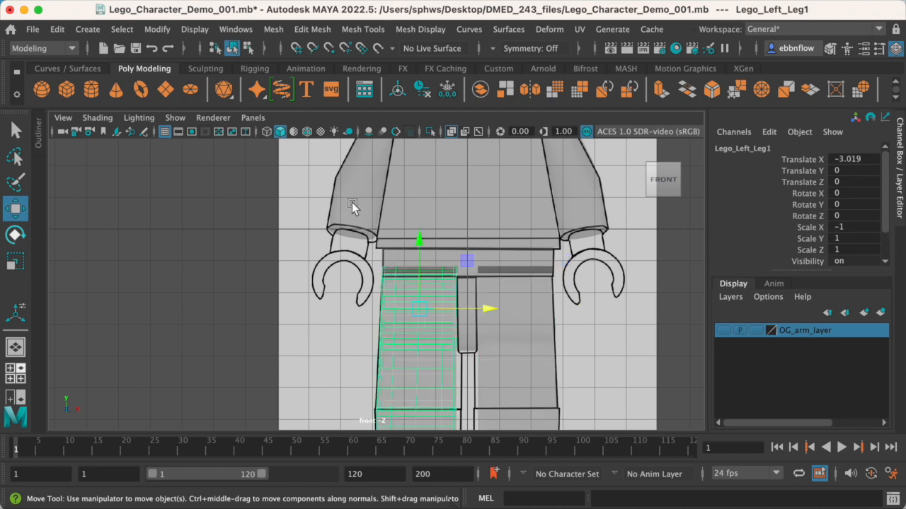
double_click(743, 148)
click(754, 147)
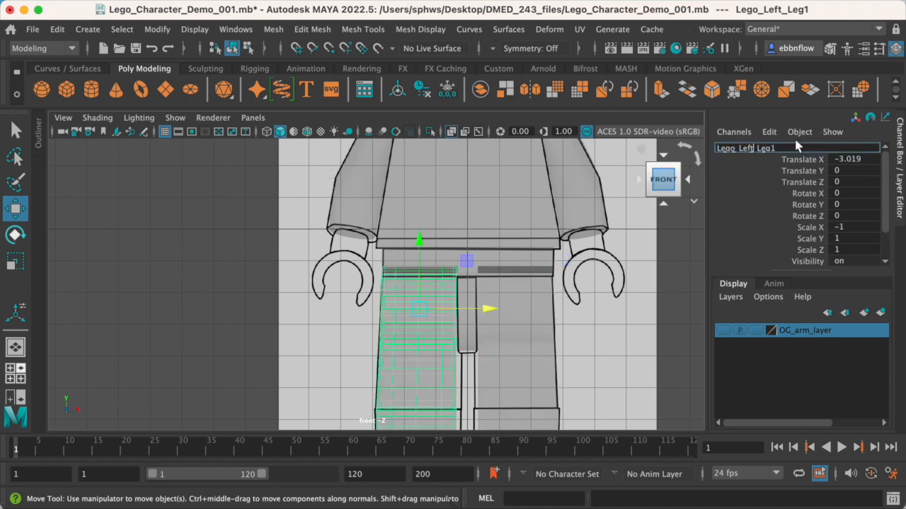
key(BackSpace)
key(BackSpace)
text(Right)
key(Return)
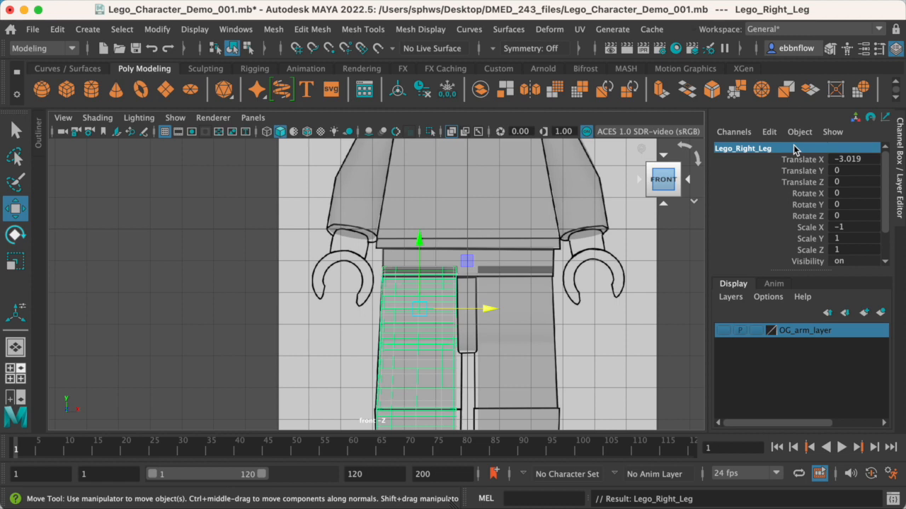
Freeze the right leg's transformations and clear the selection in the perspective view
click(159, 29)
click(188, 96)
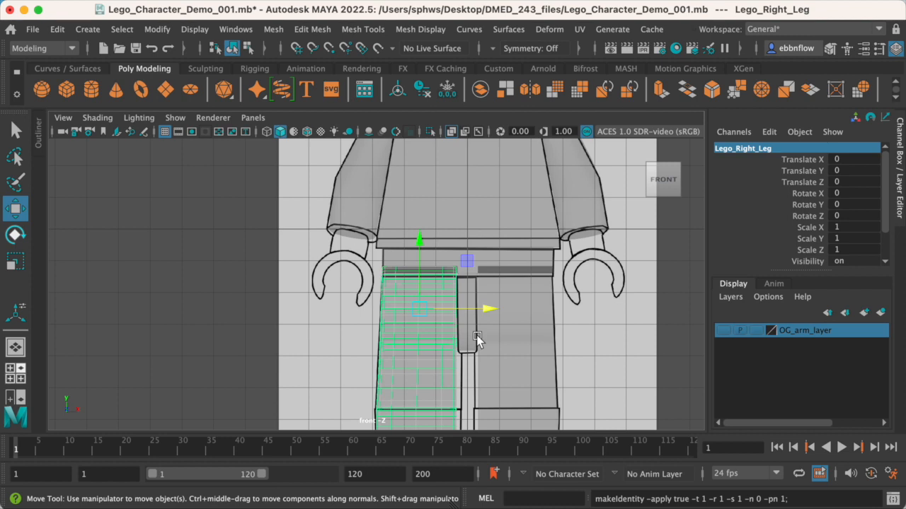
key(space)
key(space)
alt+middle_drag(508, 312, 517, 273)
alt+drag(517, 273, 370, 315)
click(370, 318)
alt+drag(461, 257, 491, 256)
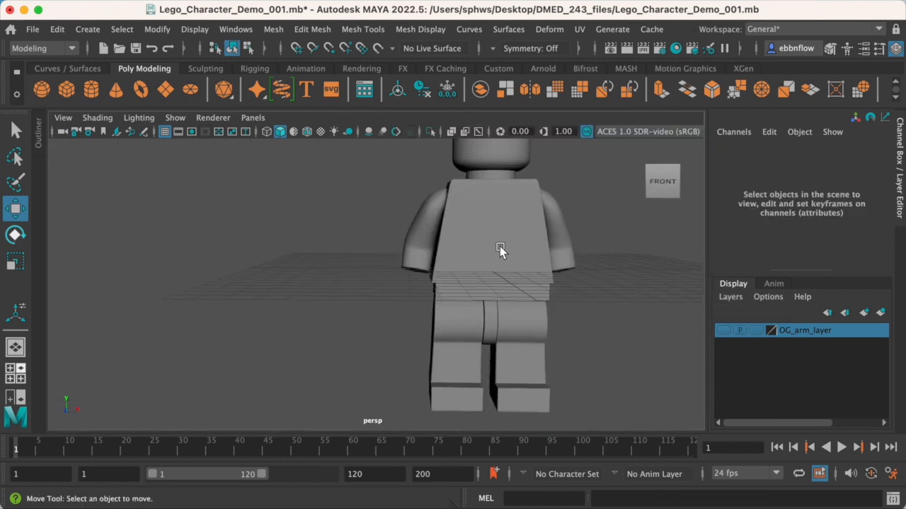
Select the left and right arms together in the perspective view
click(559, 233)
click(417, 223)
alt+drag(515, 247, 495, 242)
alt+middle_drag(496, 243, 461, 263)
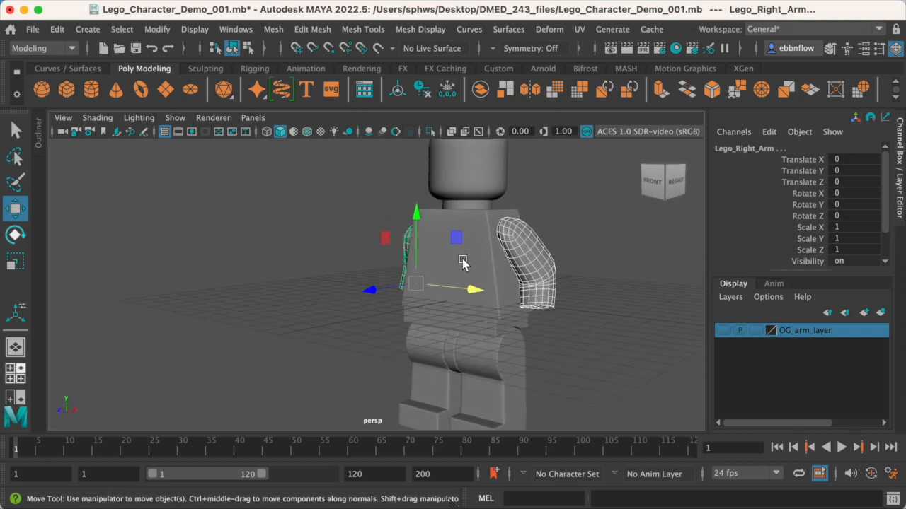